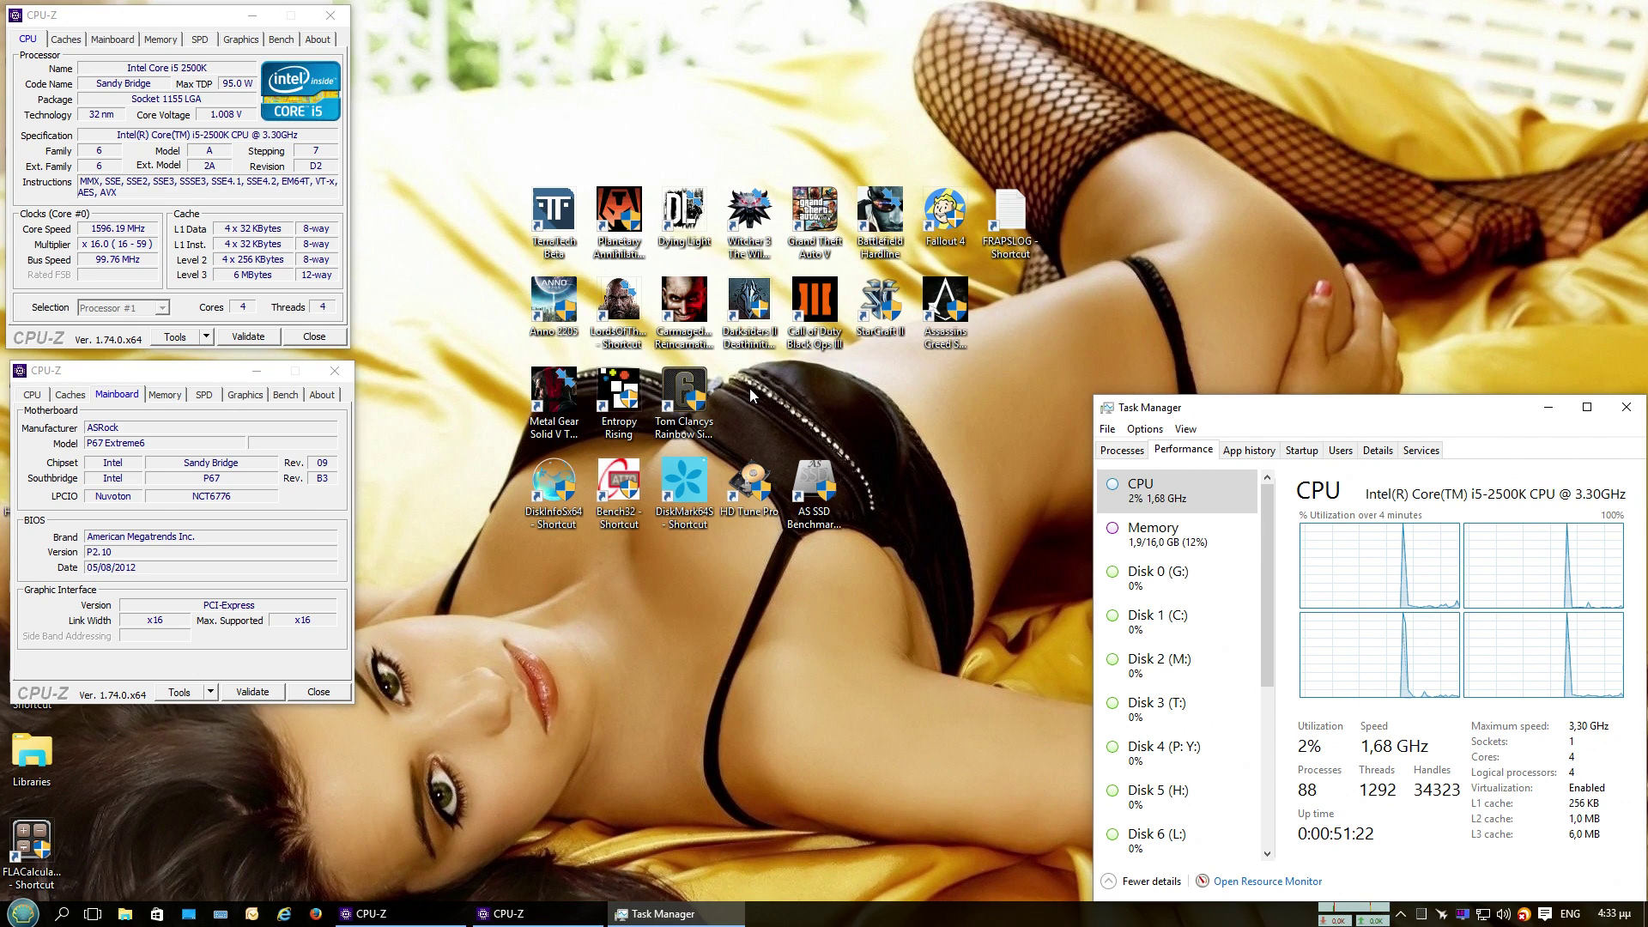
Open CrystalDiskInfo, inspect the health data of the SanDisk SSD on drive C:, and close the program
{"action": "left_click", "coordinate": [555, 491]}
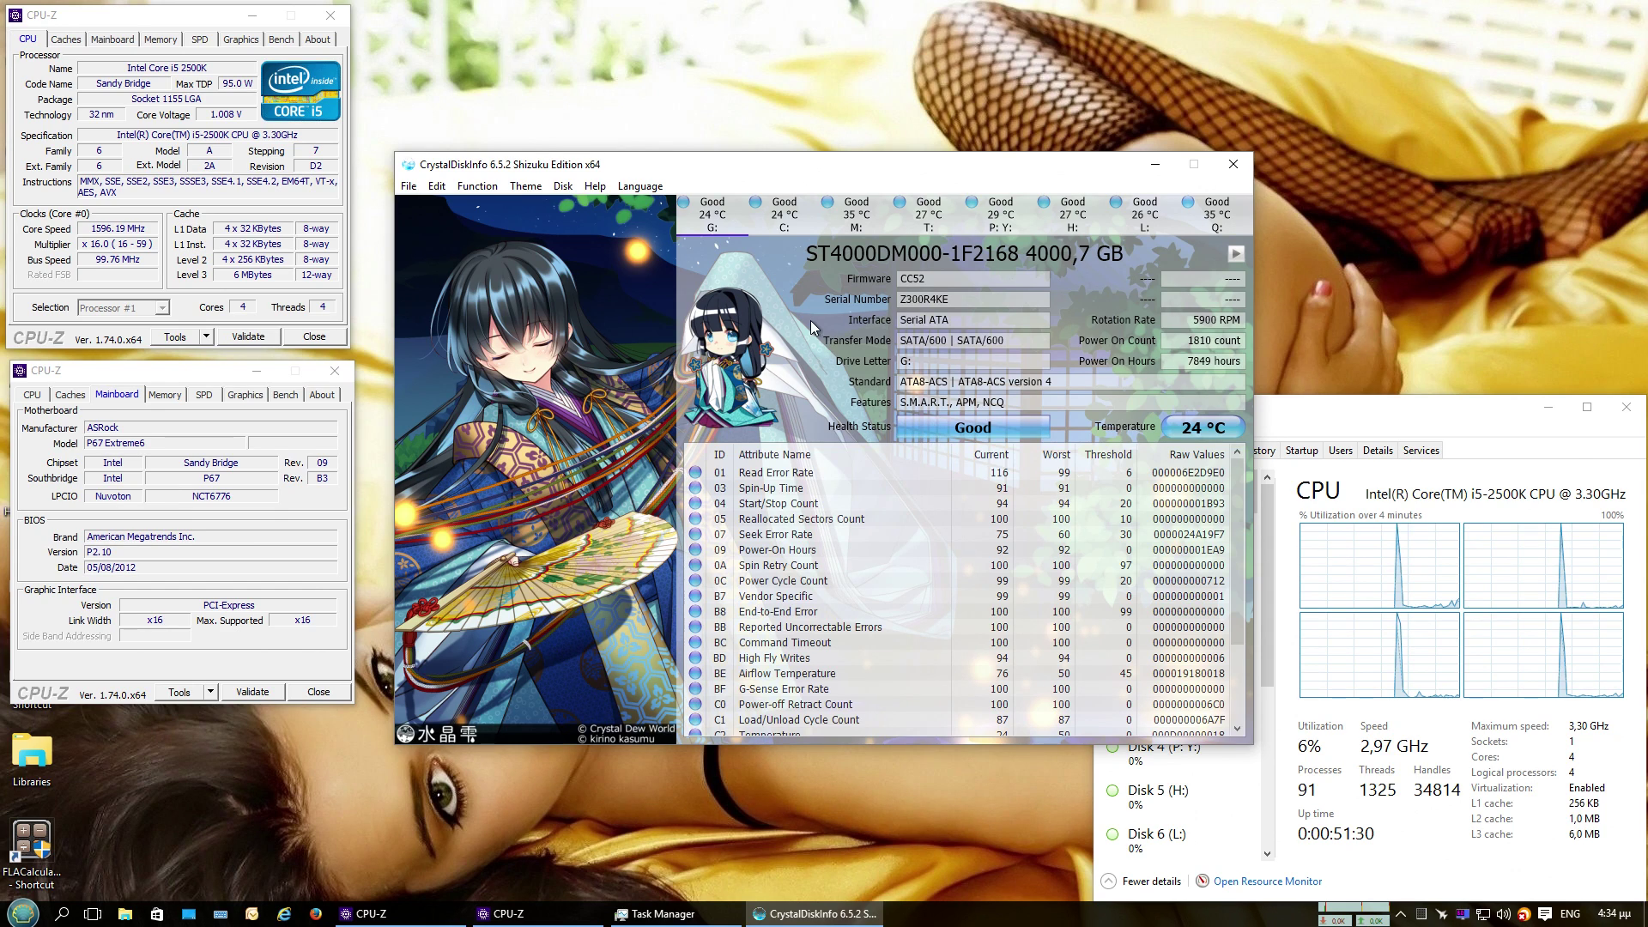
{"action": "key", "text": "Right"}
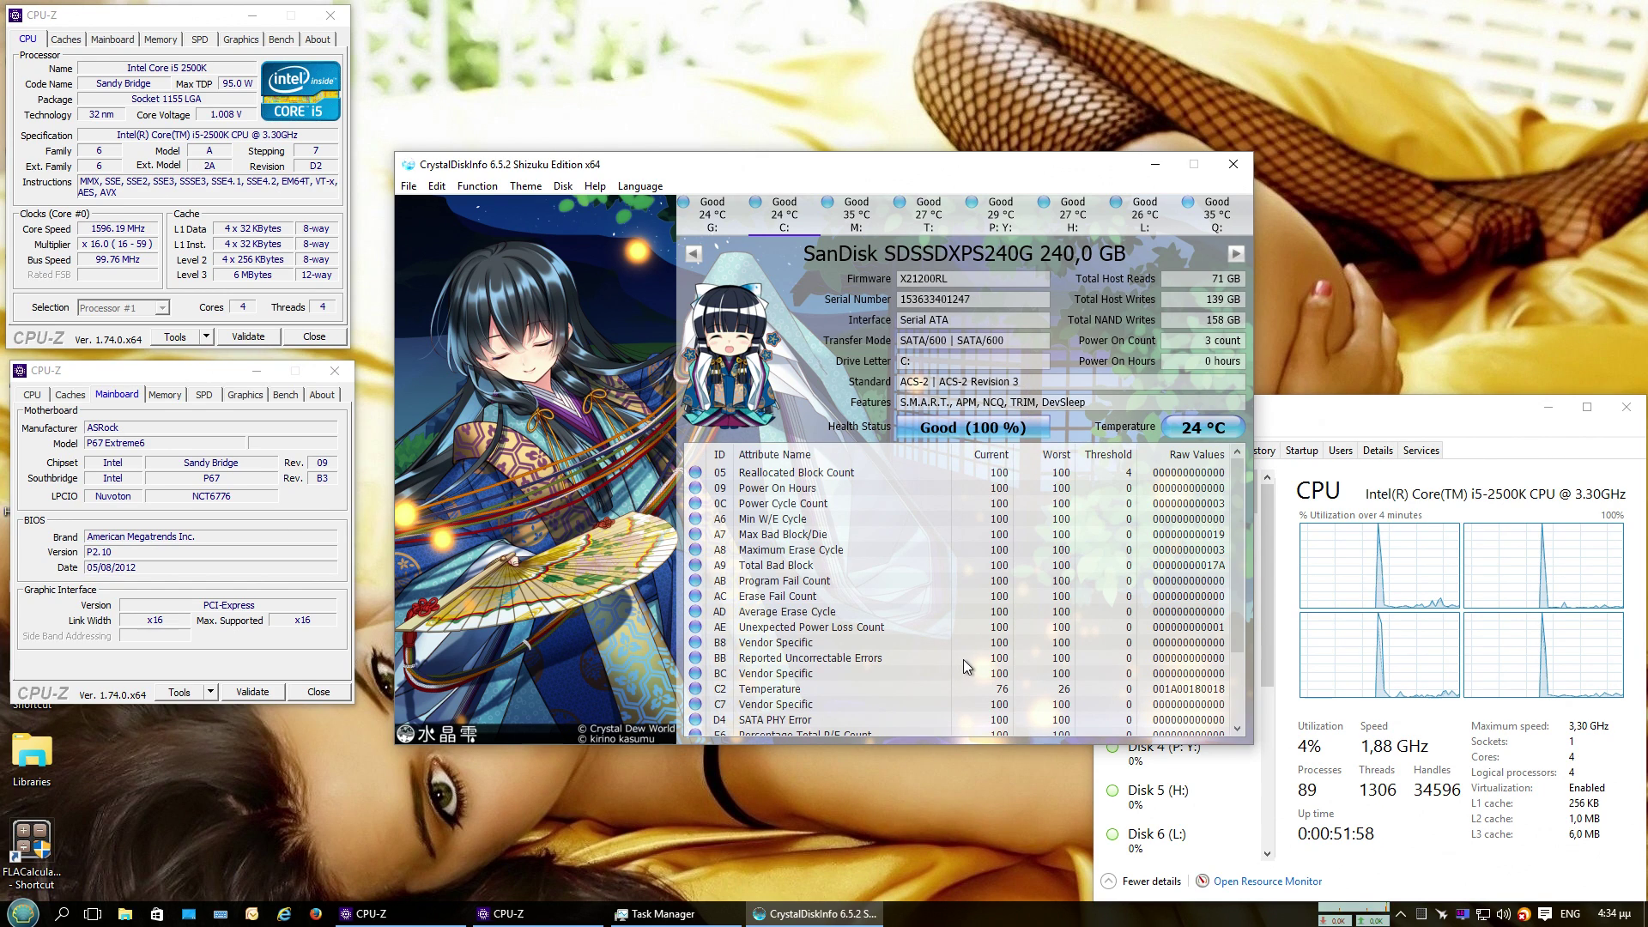
{"action": "mouse_move", "coordinate": [1209, 206]}
{"action": "left_click", "coordinate": [1232, 166]}
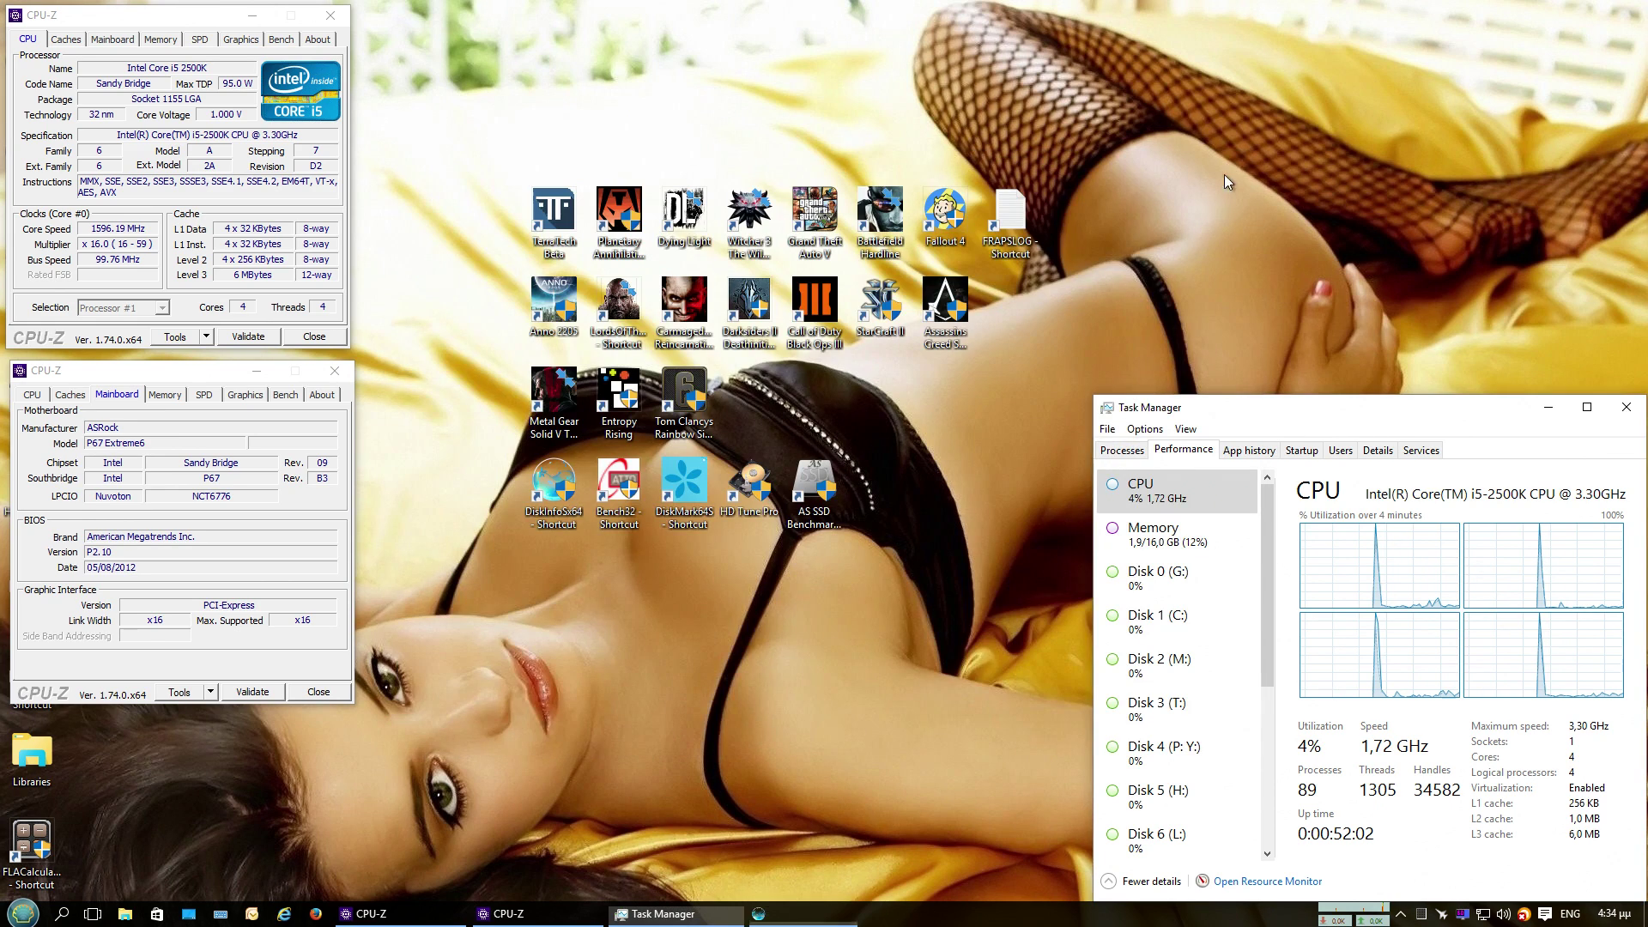
Run ATTO Disk Benchmark on drive C: with a 2 GB total length after checking its version information, and minimize it
{"action": "double_click", "coordinate": [619, 485]}
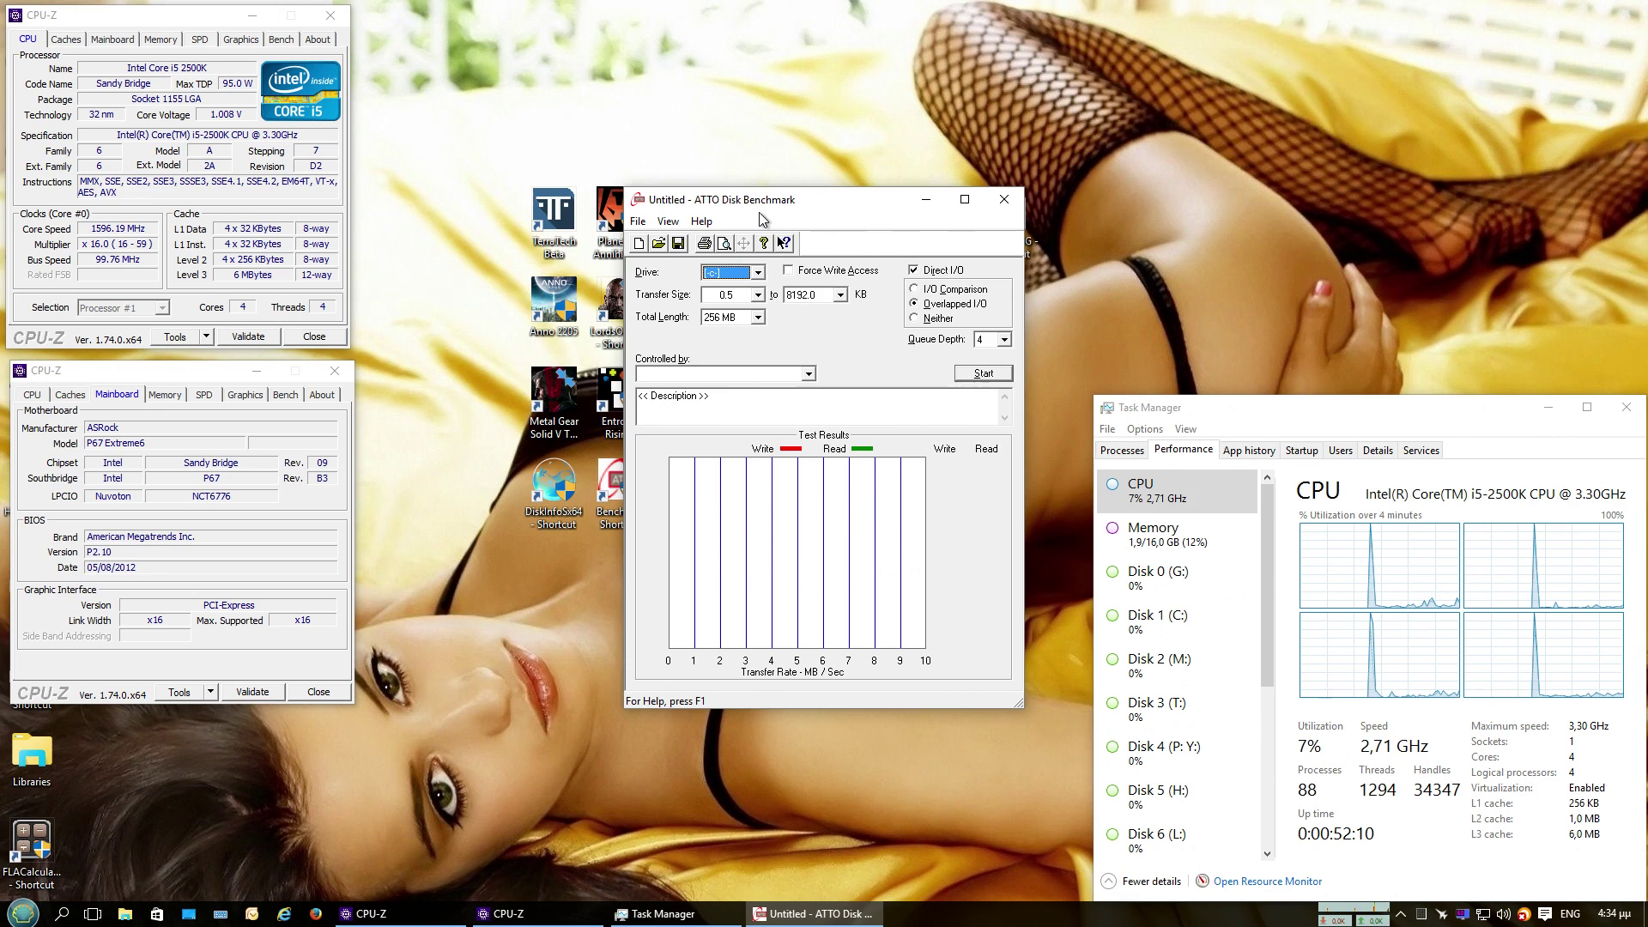
{"action": "left_click", "coordinate": [760, 318]}
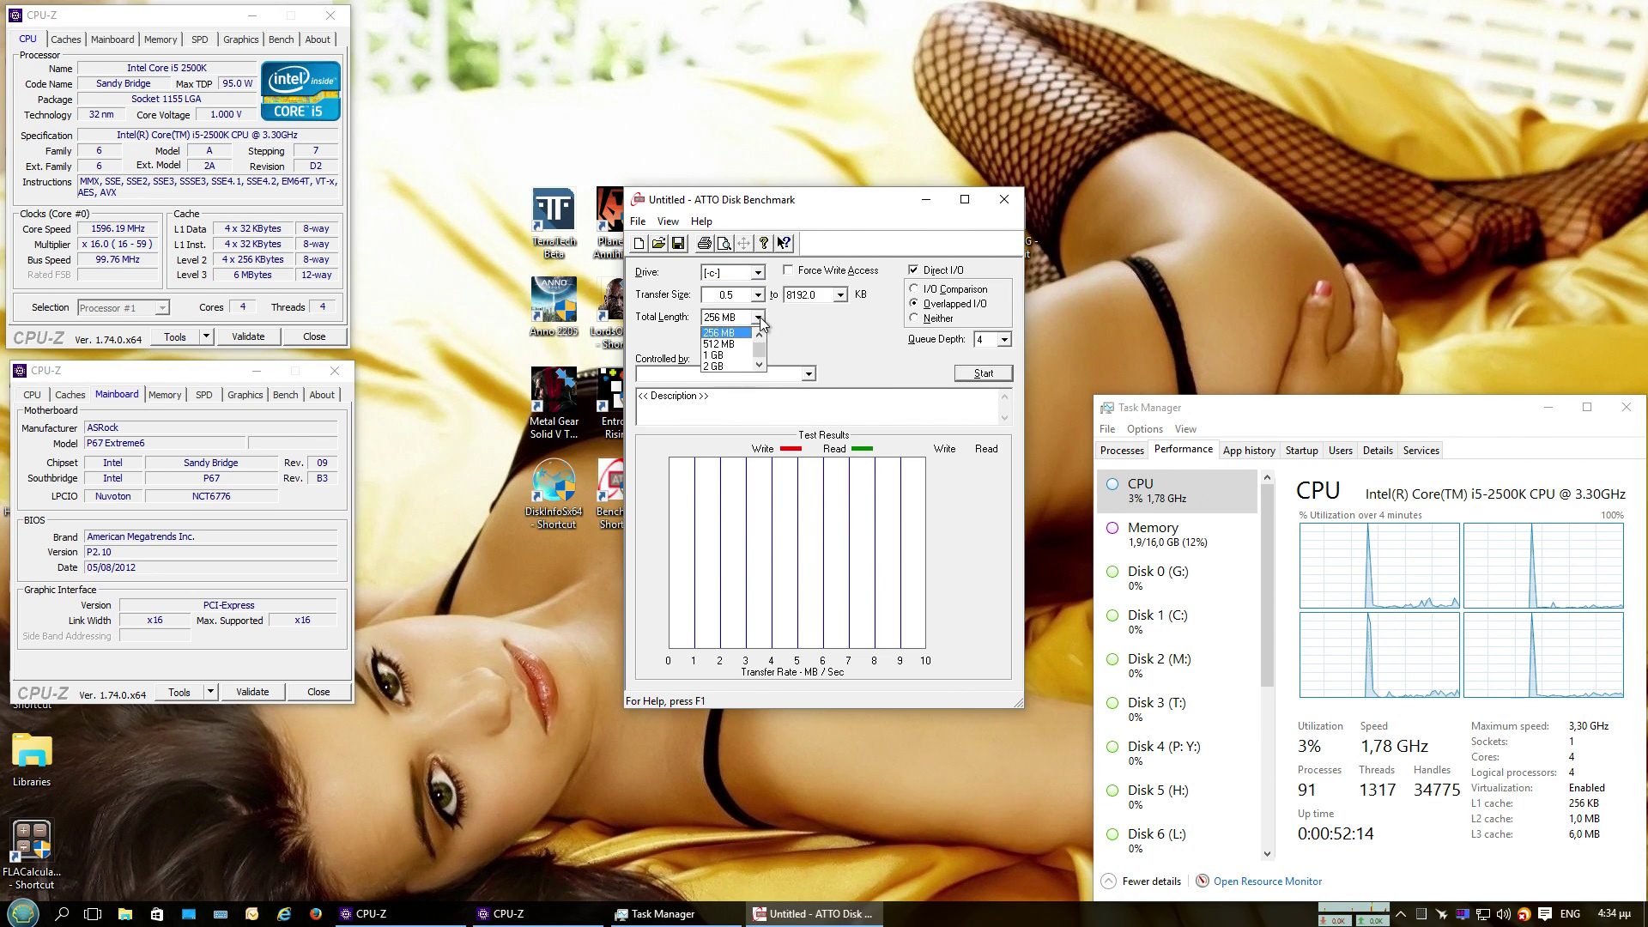
{"action": "left_click", "coordinate": [724, 366]}
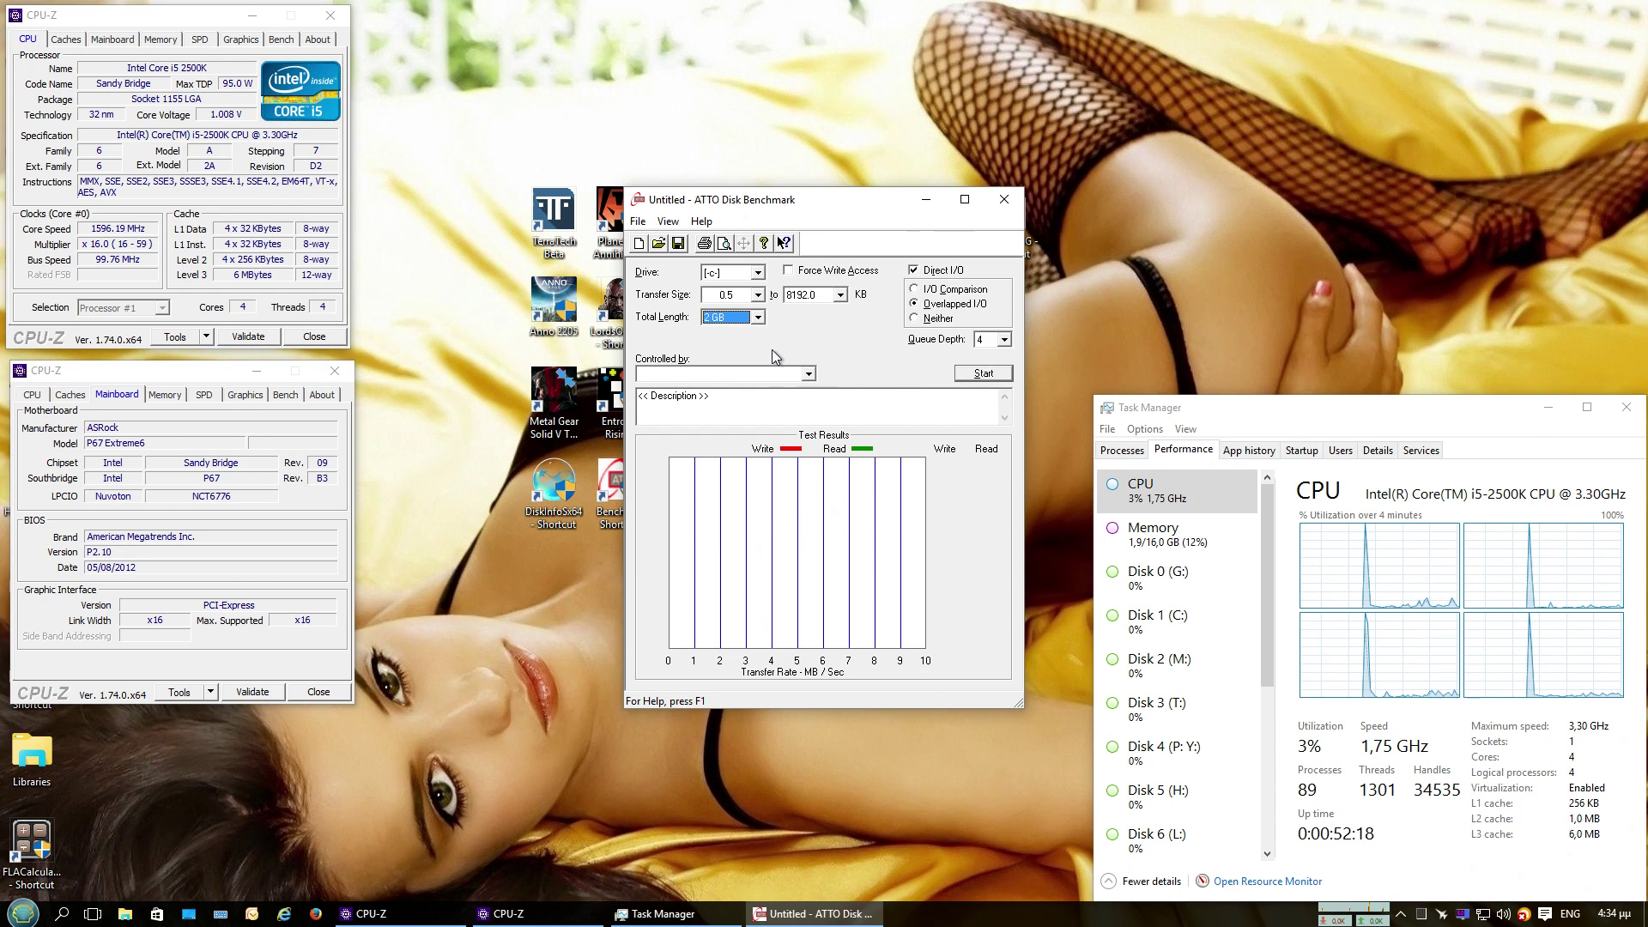
{"action": "left_click", "coordinate": [702, 220]}
{"action": "left_click", "coordinate": [735, 267]}
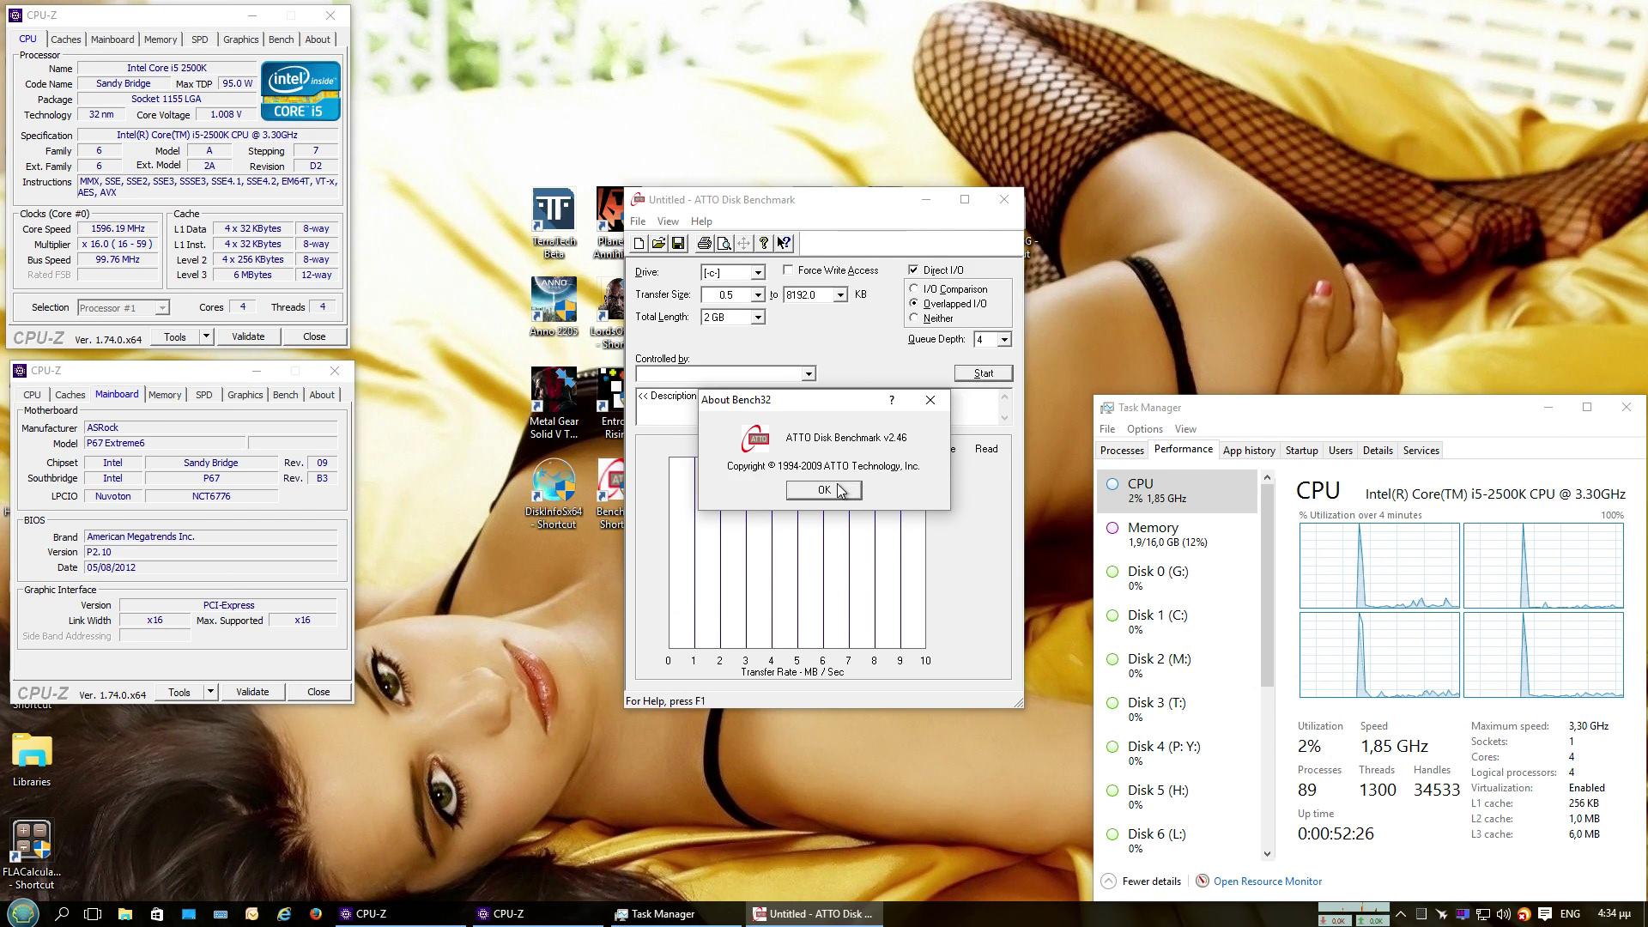
{"action": "left_click", "coordinate": [824, 491]}
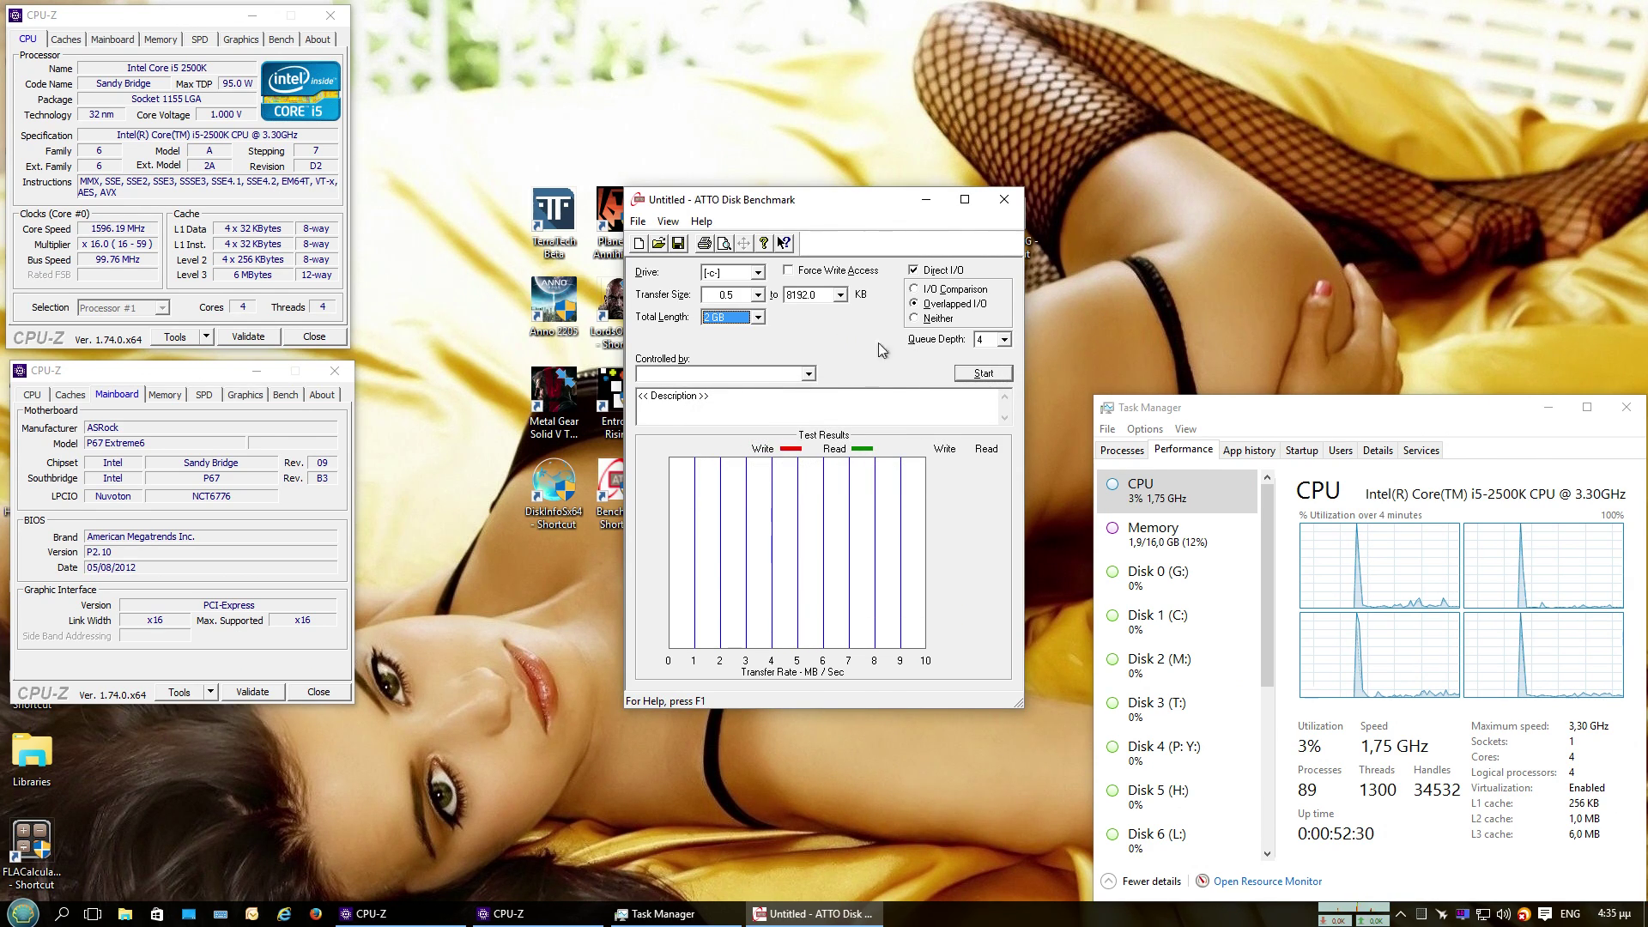
{"action": "left_click", "coordinate": [996, 374]}
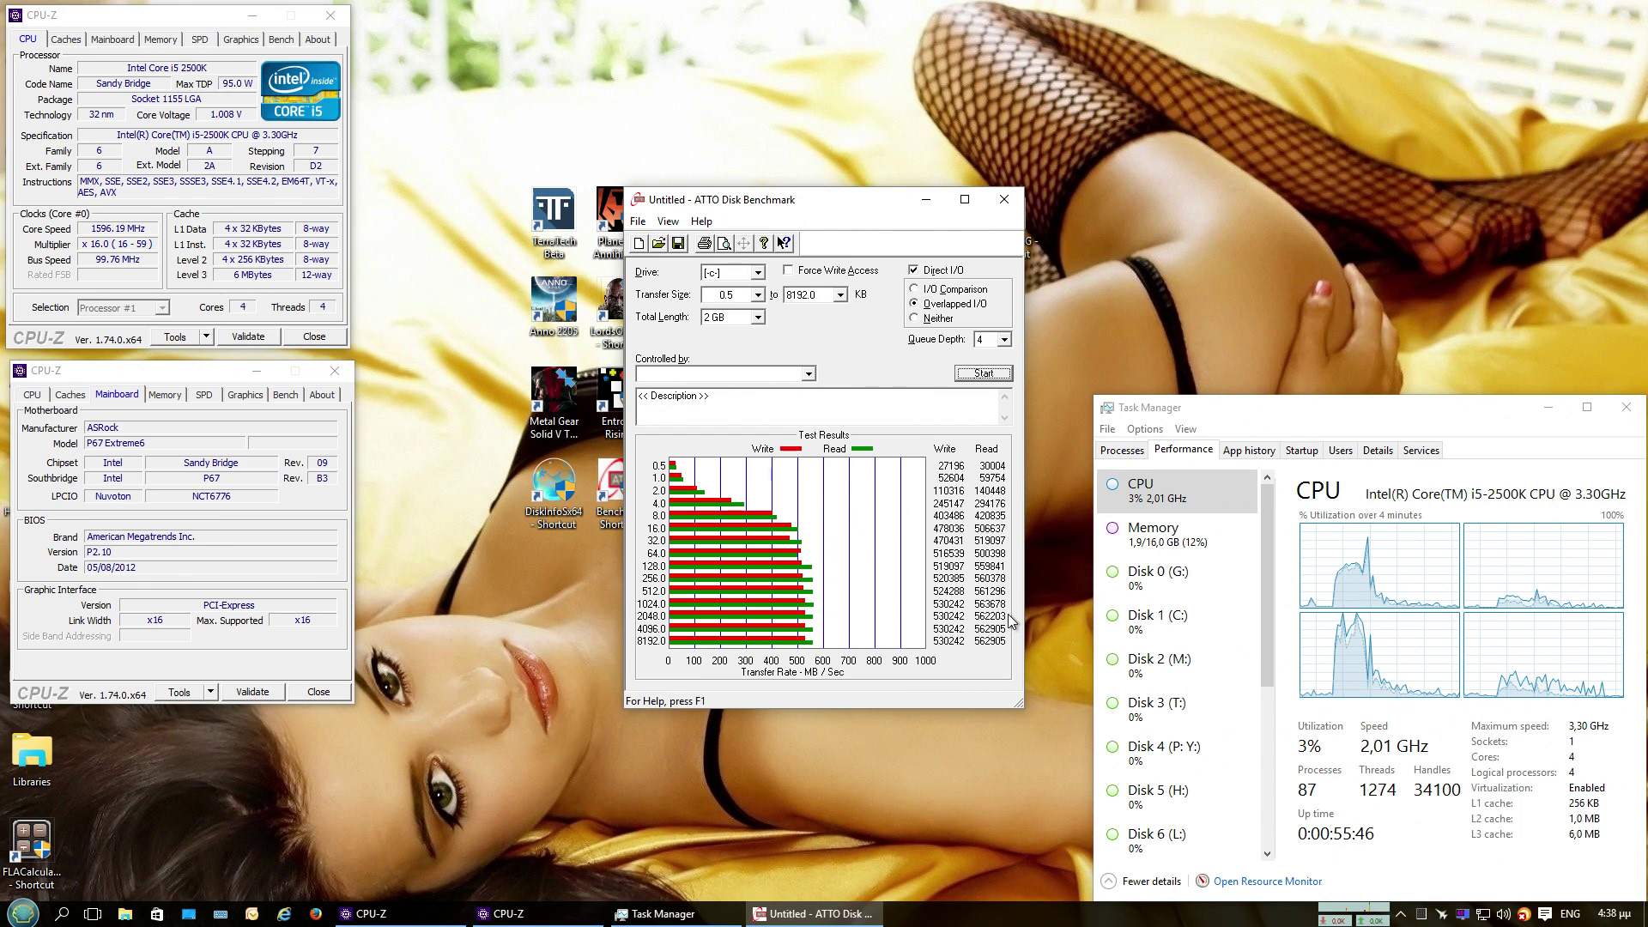
{"action": "left_click", "coordinate": [928, 200]}
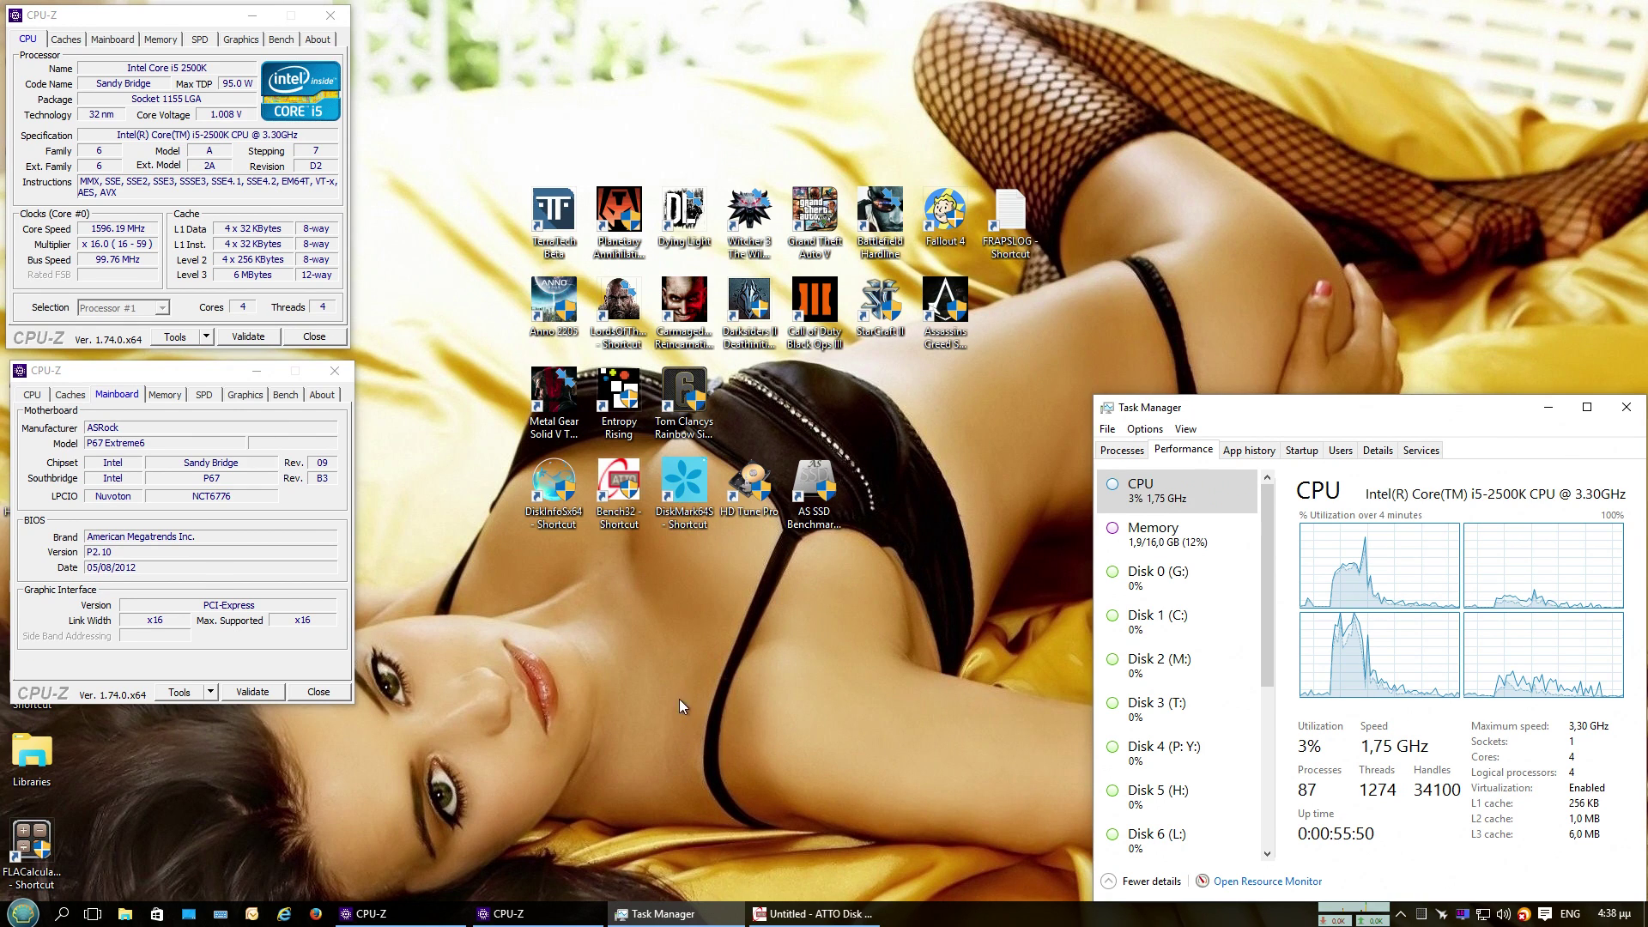
Open CrystalDiskMark, set the test size to 2GiB and switch the interface language to English
{"action": "double_click", "coordinate": [688, 483]}
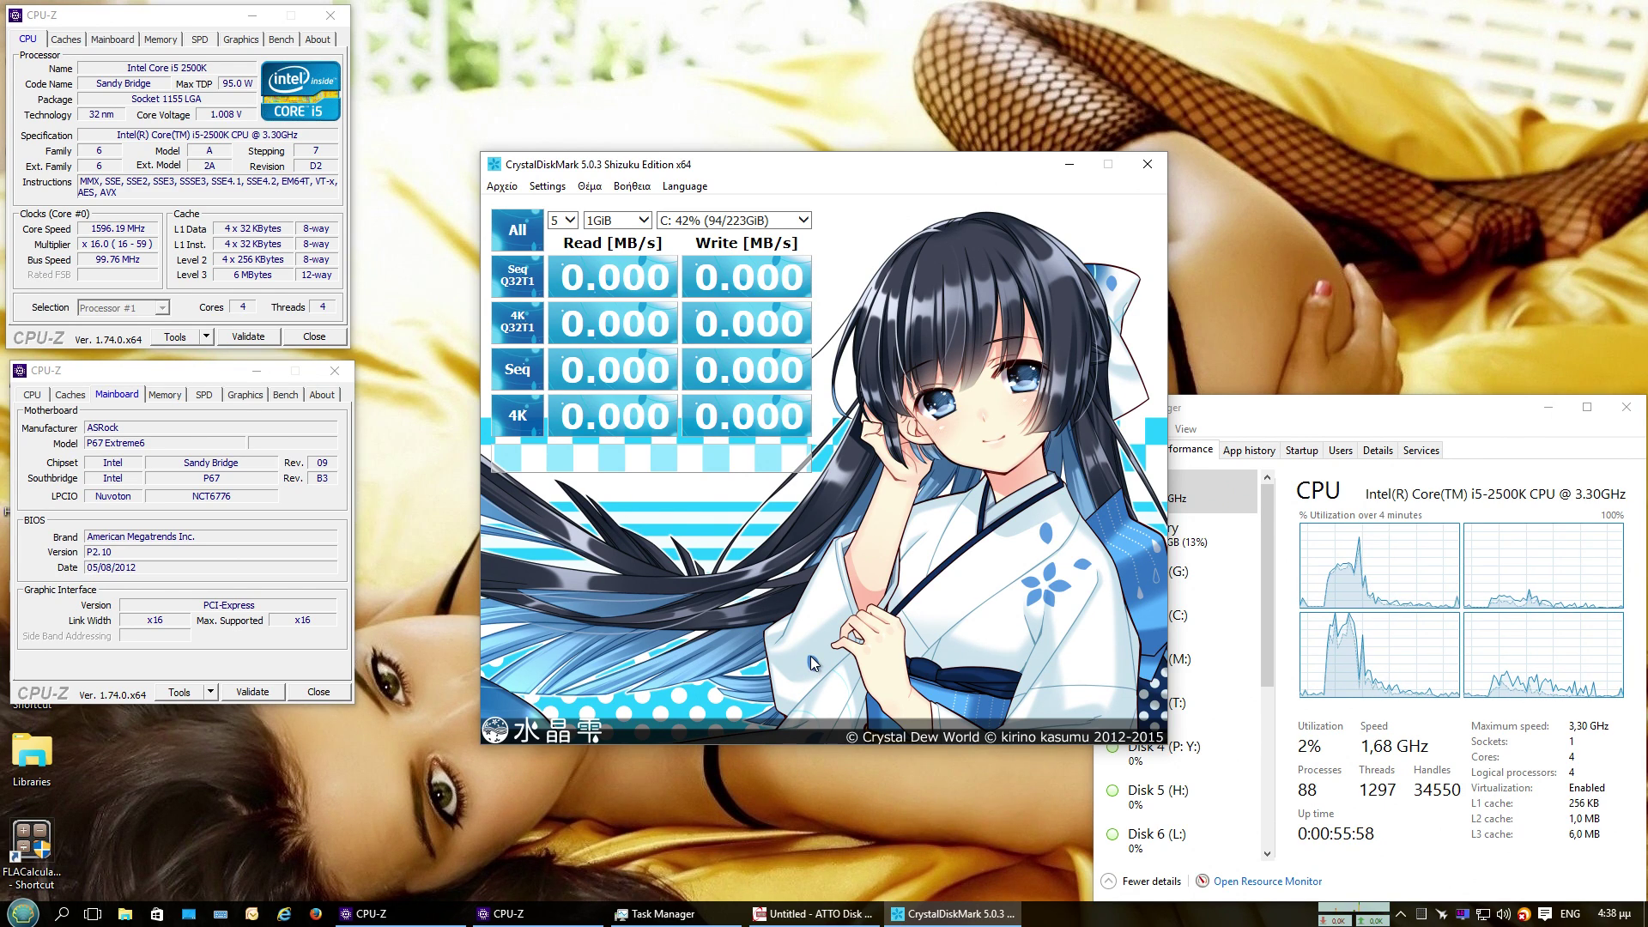
{"action": "left_click", "coordinate": [644, 219]}
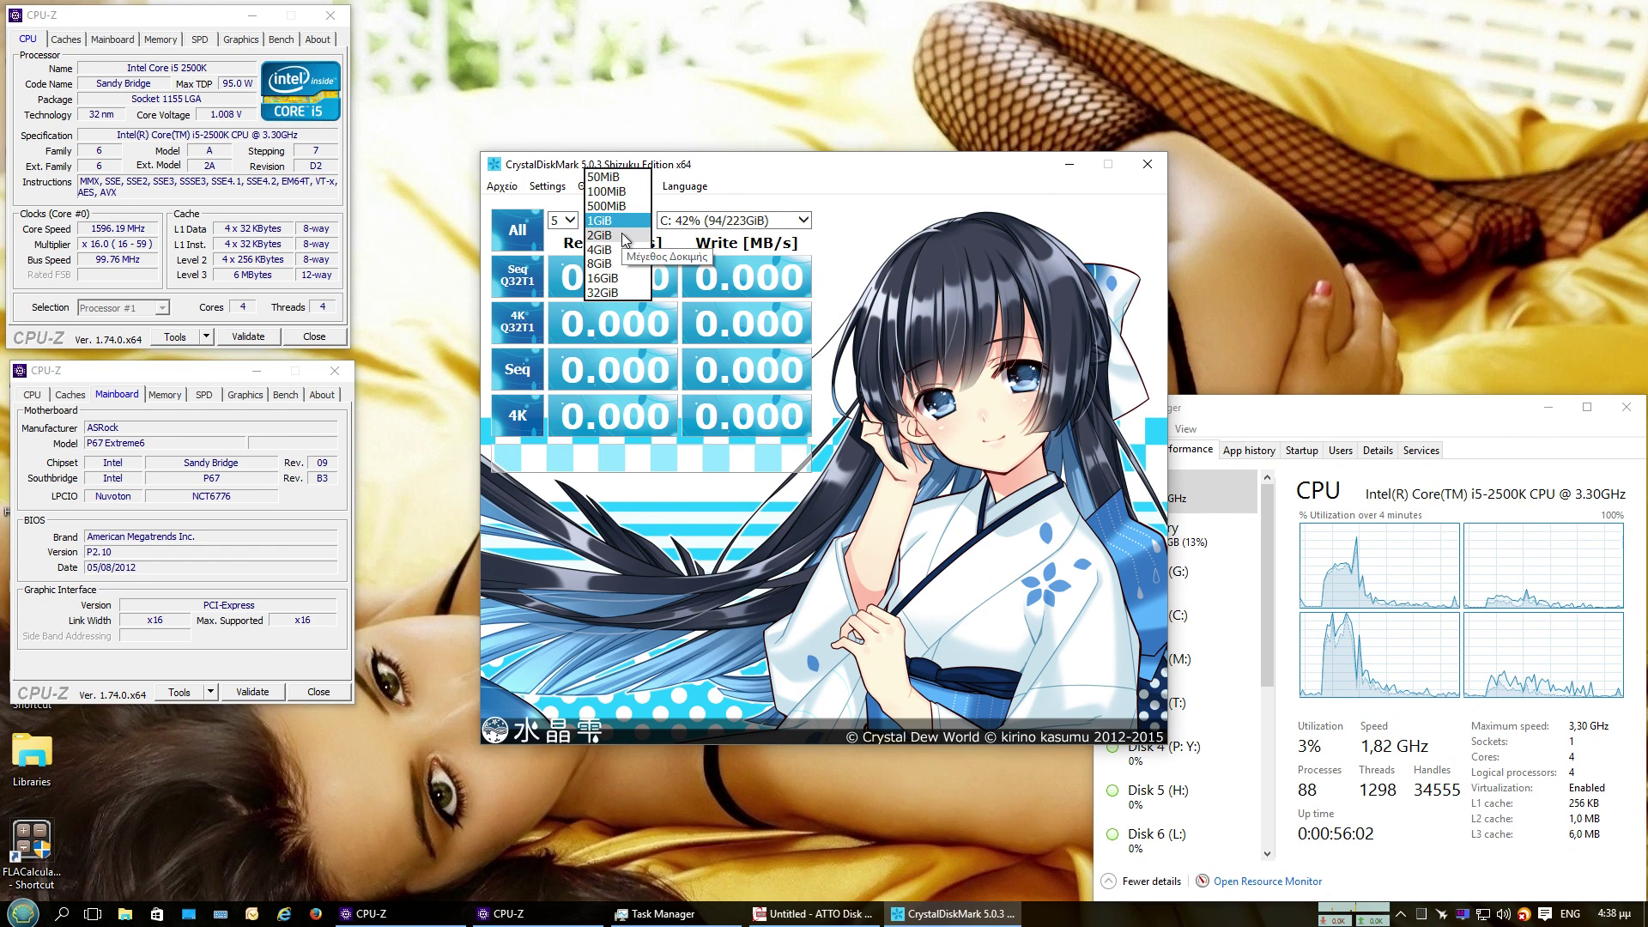
{"action": "left_click", "coordinate": [618, 235]}
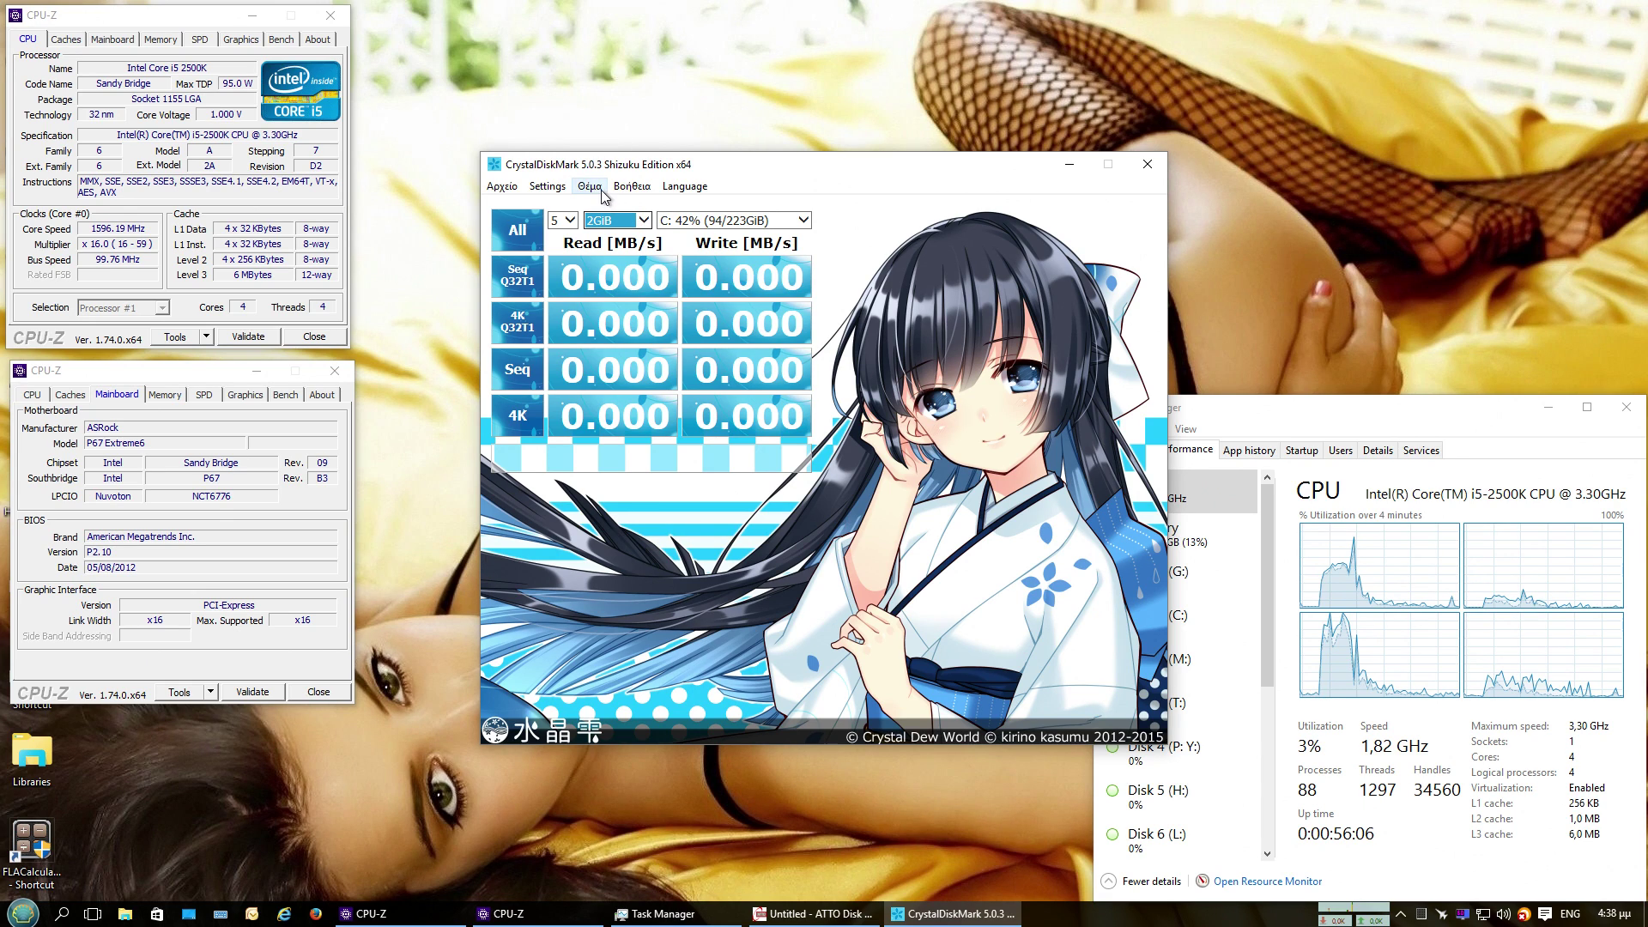
{"action": "left_click", "coordinate": [684, 187]}
{"action": "mouse_move", "coordinate": [714, 232]}
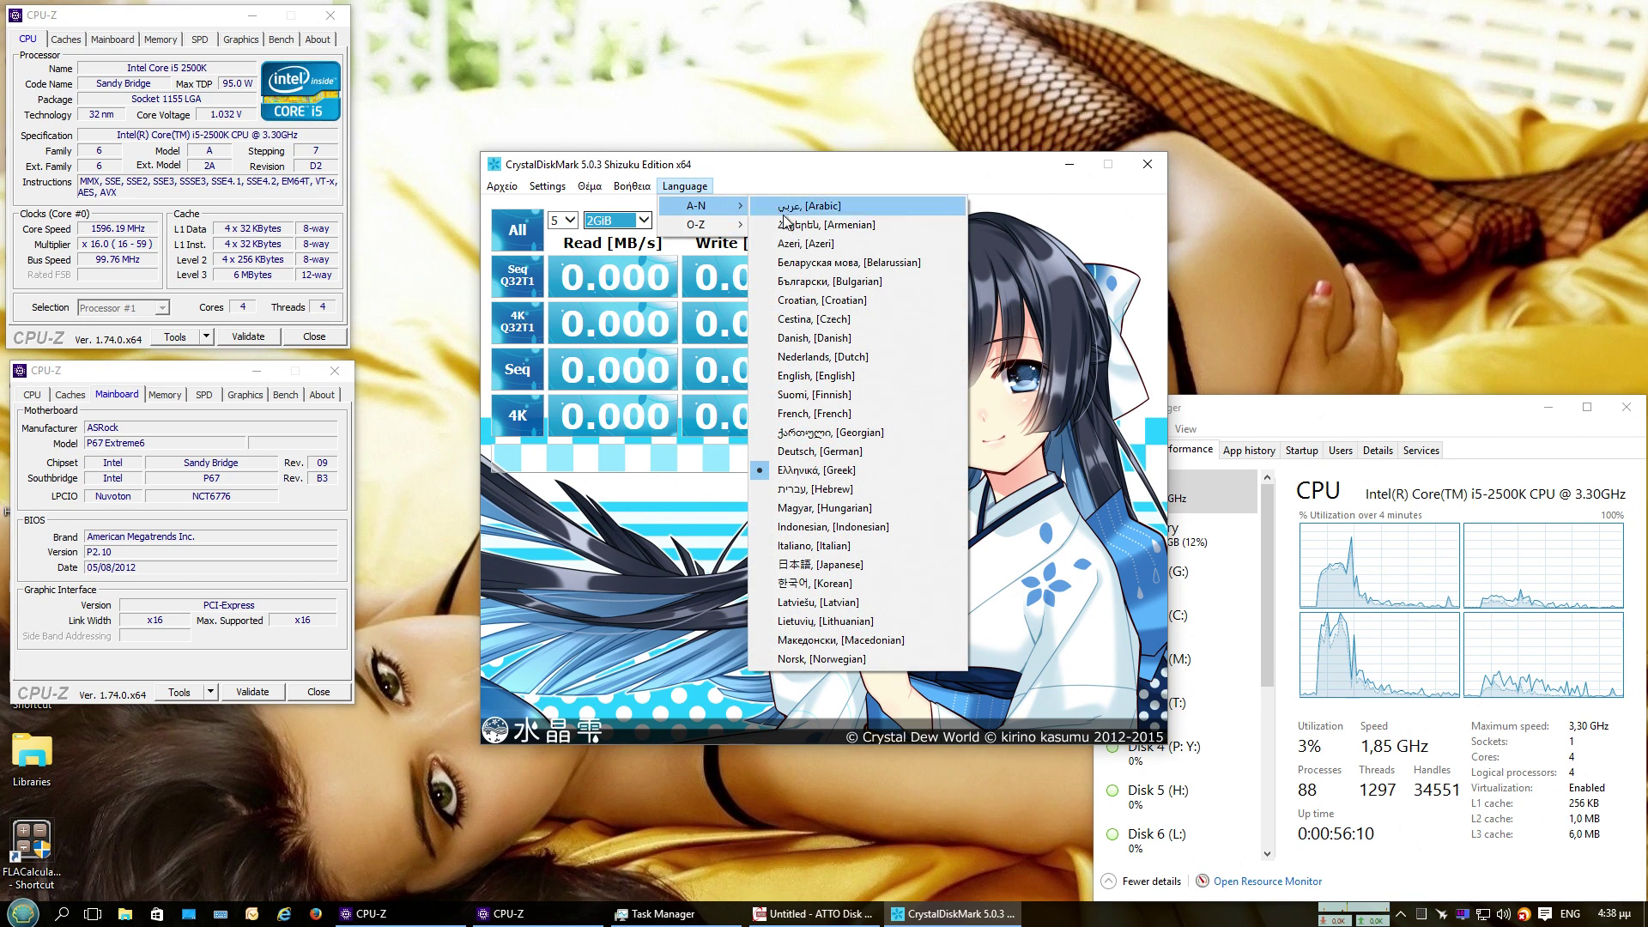
{"action": "left_click", "coordinate": [817, 376]}
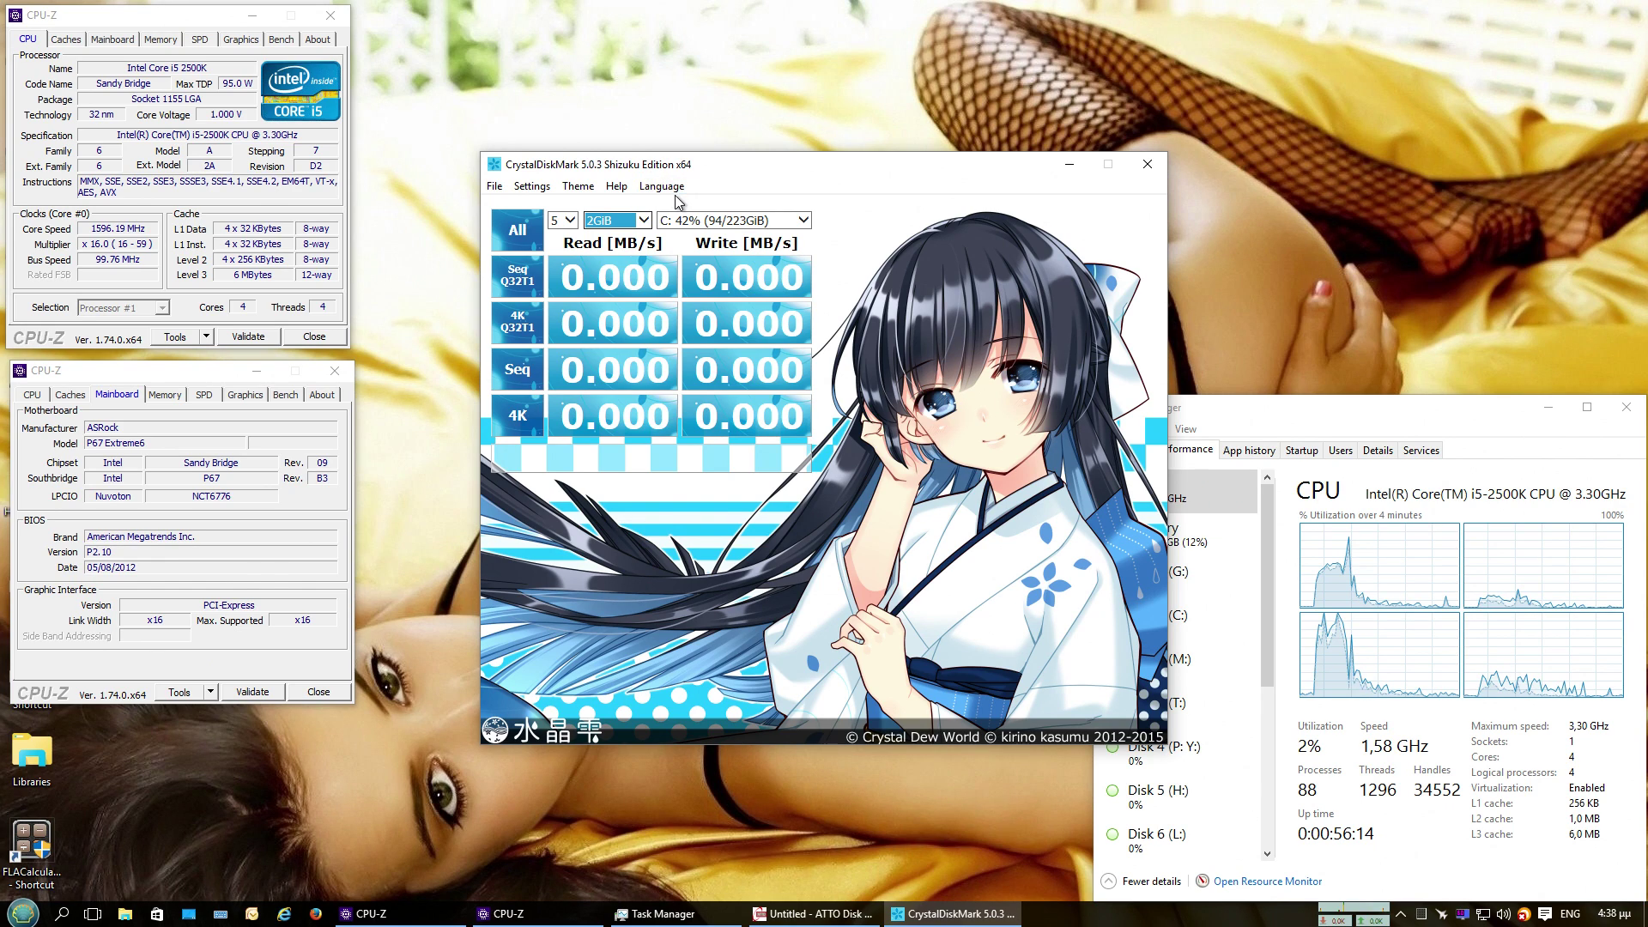
Keep the test data at Default (Random), run all CrystalDiskMark tests on drive C:, and minimize the program
{"action": "left_click", "coordinate": [520, 188]}
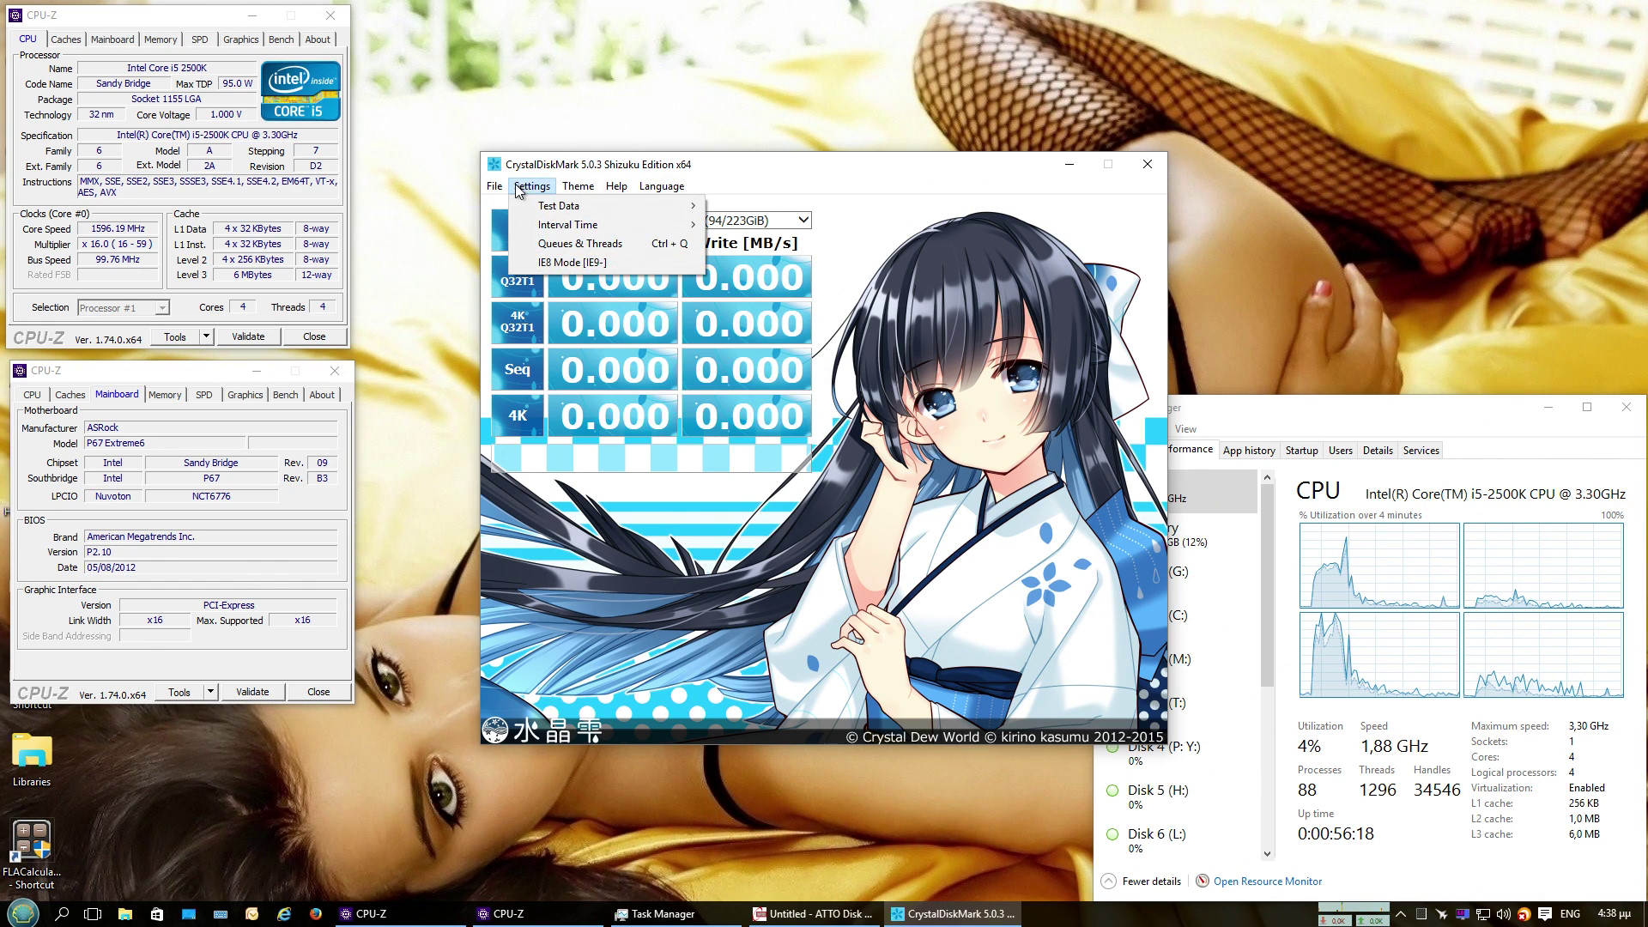
{"action": "left_click", "coordinate": [520, 187]}
{"action": "left_click", "coordinate": [496, 186]}
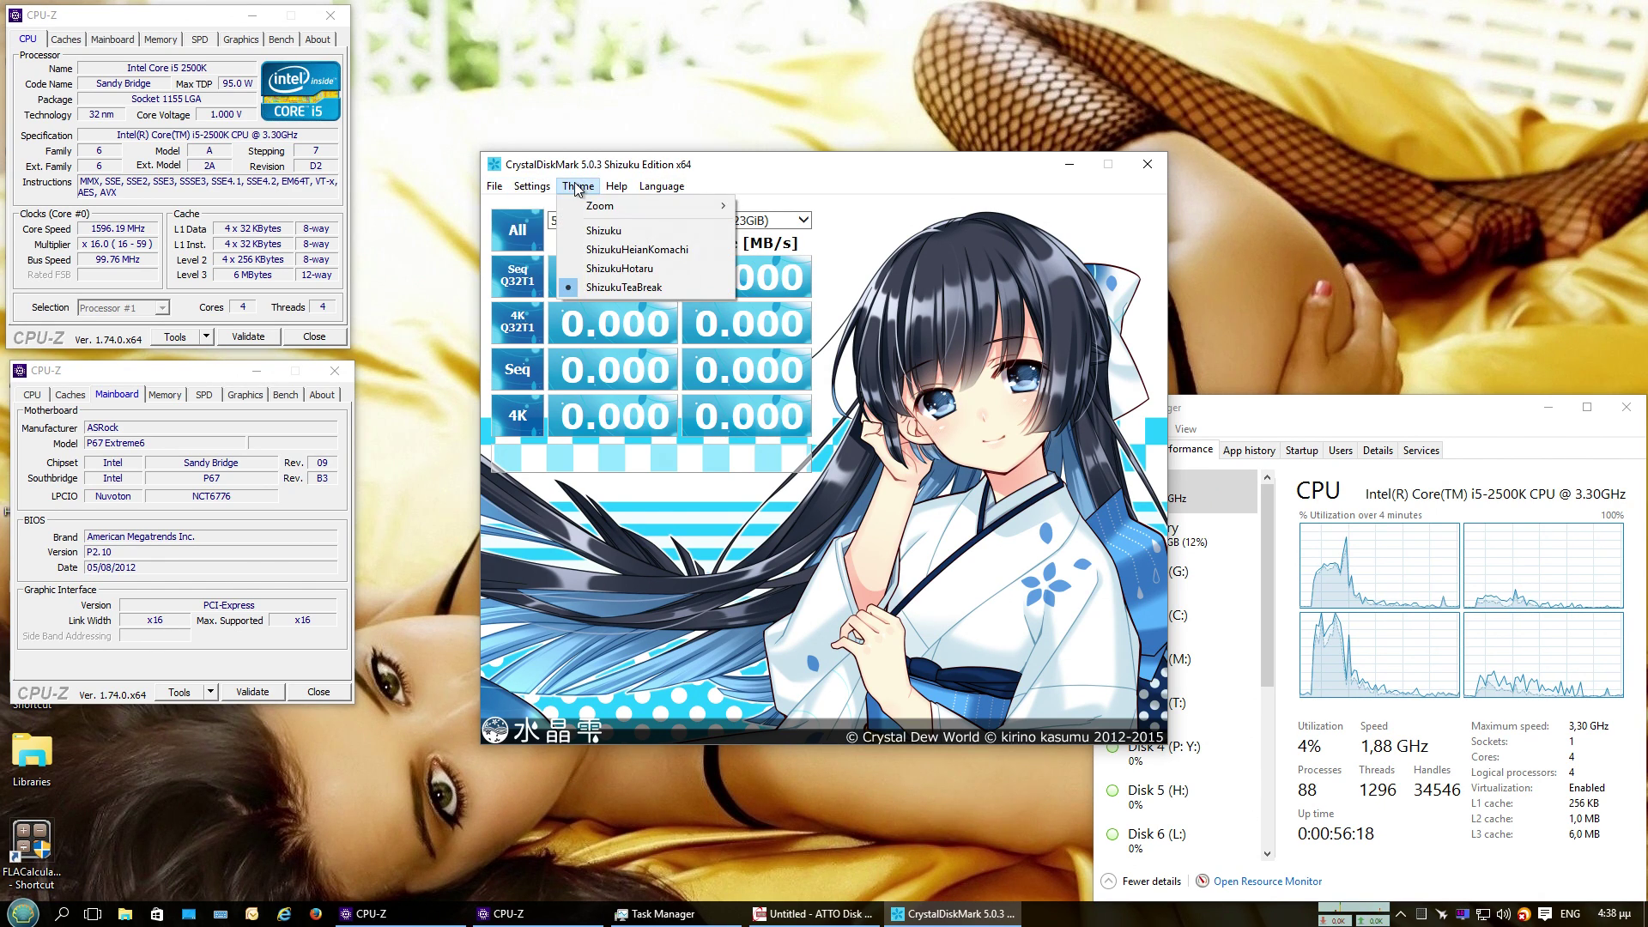
{"action": "mouse_move", "coordinate": [532, 187]}
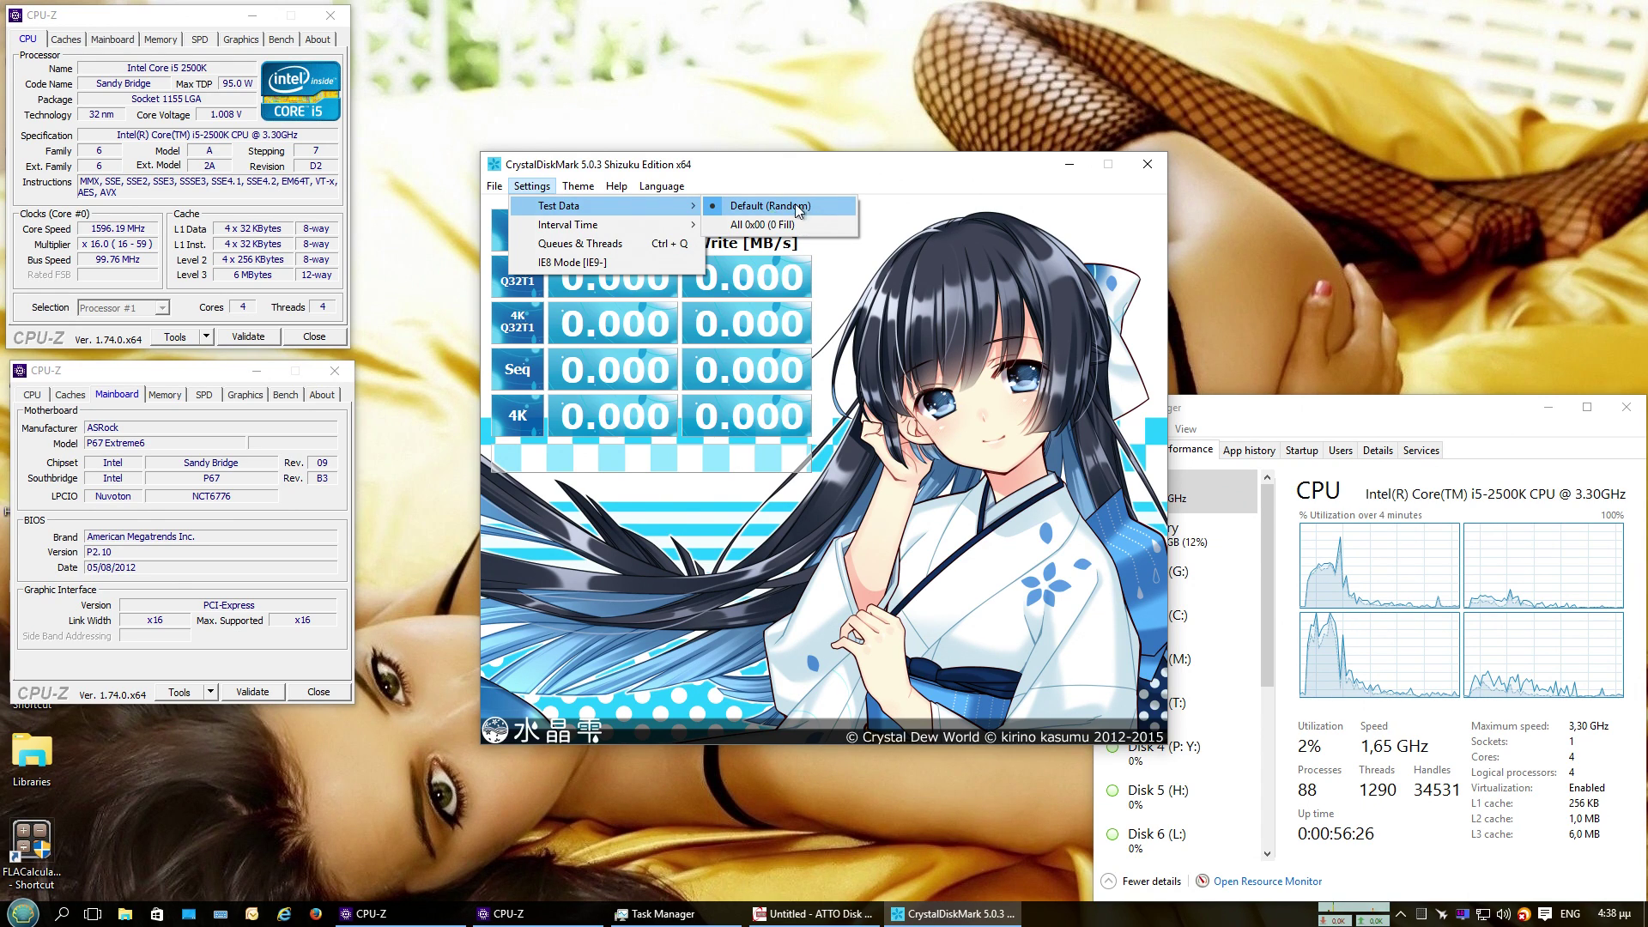
{"action": "left_click", "coordinate": [790, 211]}
{"action": "left_click", "coordinate": [521, 231]}
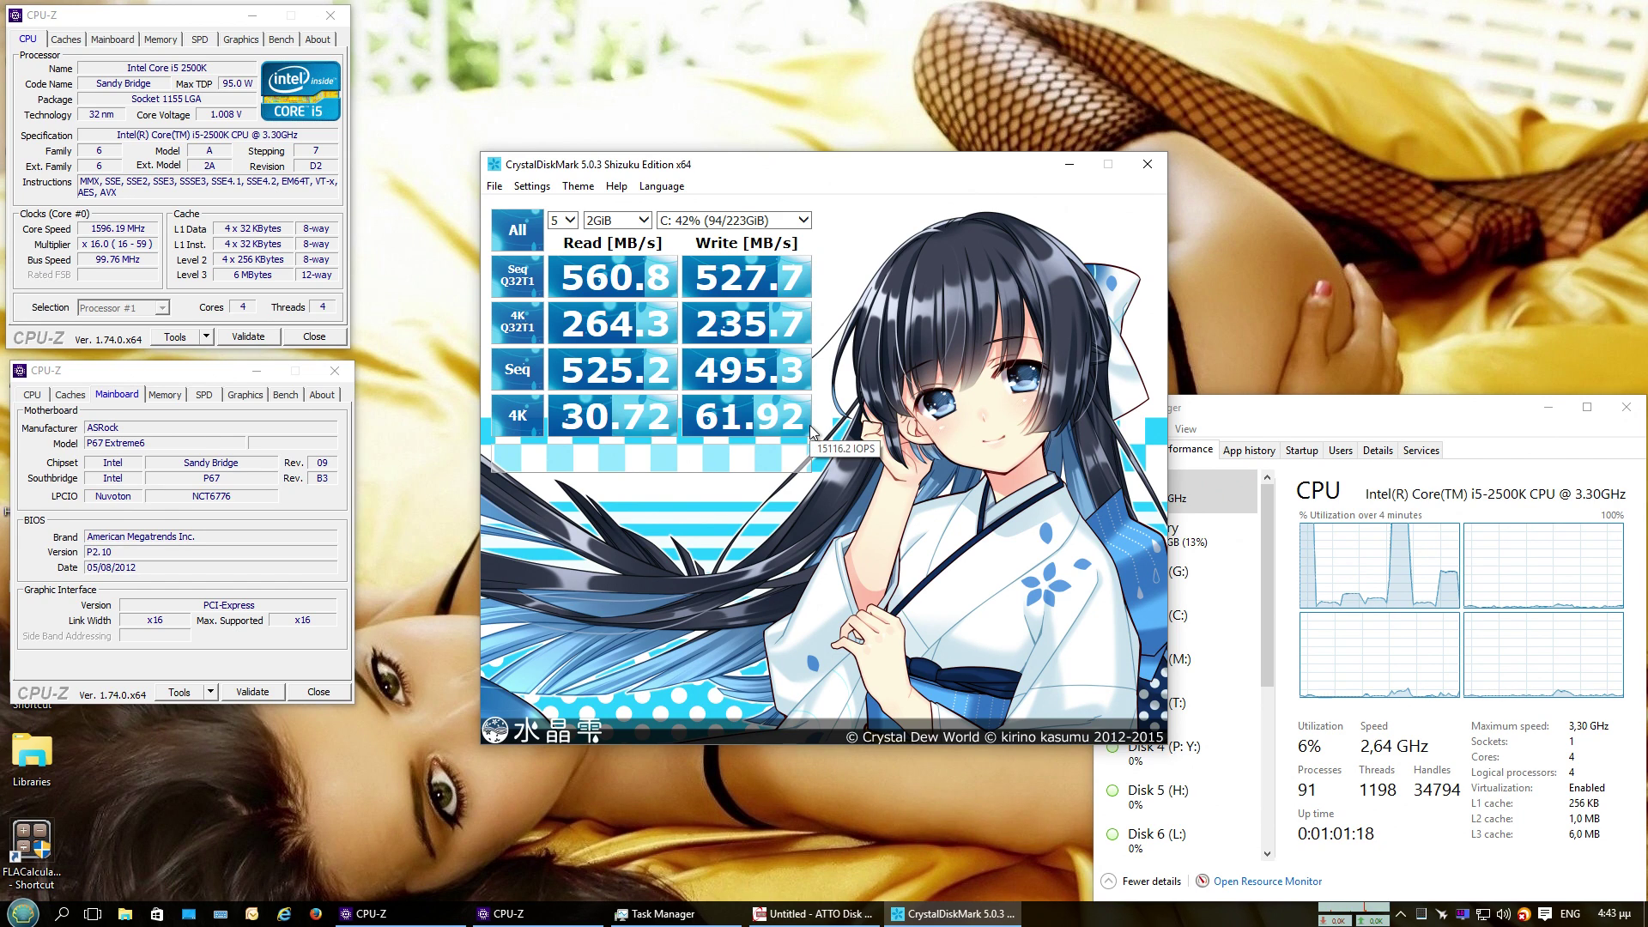
{"action": "left_click", "coordinate": [1069, 166]}
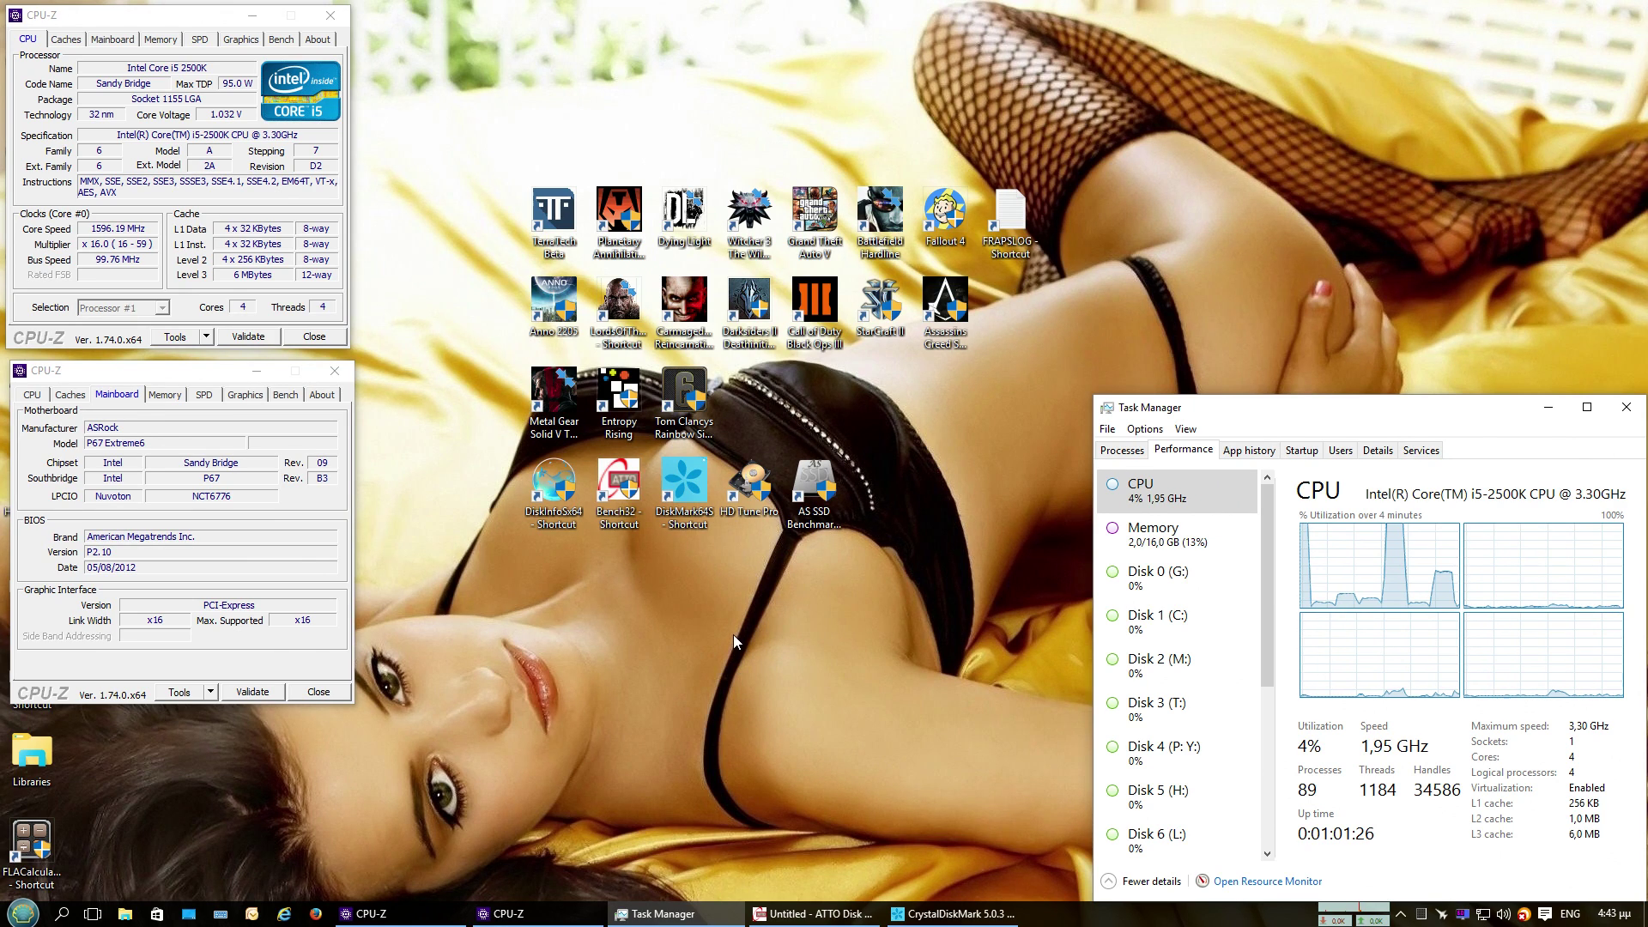
Run the HD Tune Pro read benchmark on the 240 gB SanDisk SSD and minimize the program
{"action": "double_click", "coordinate": [749, 506]}
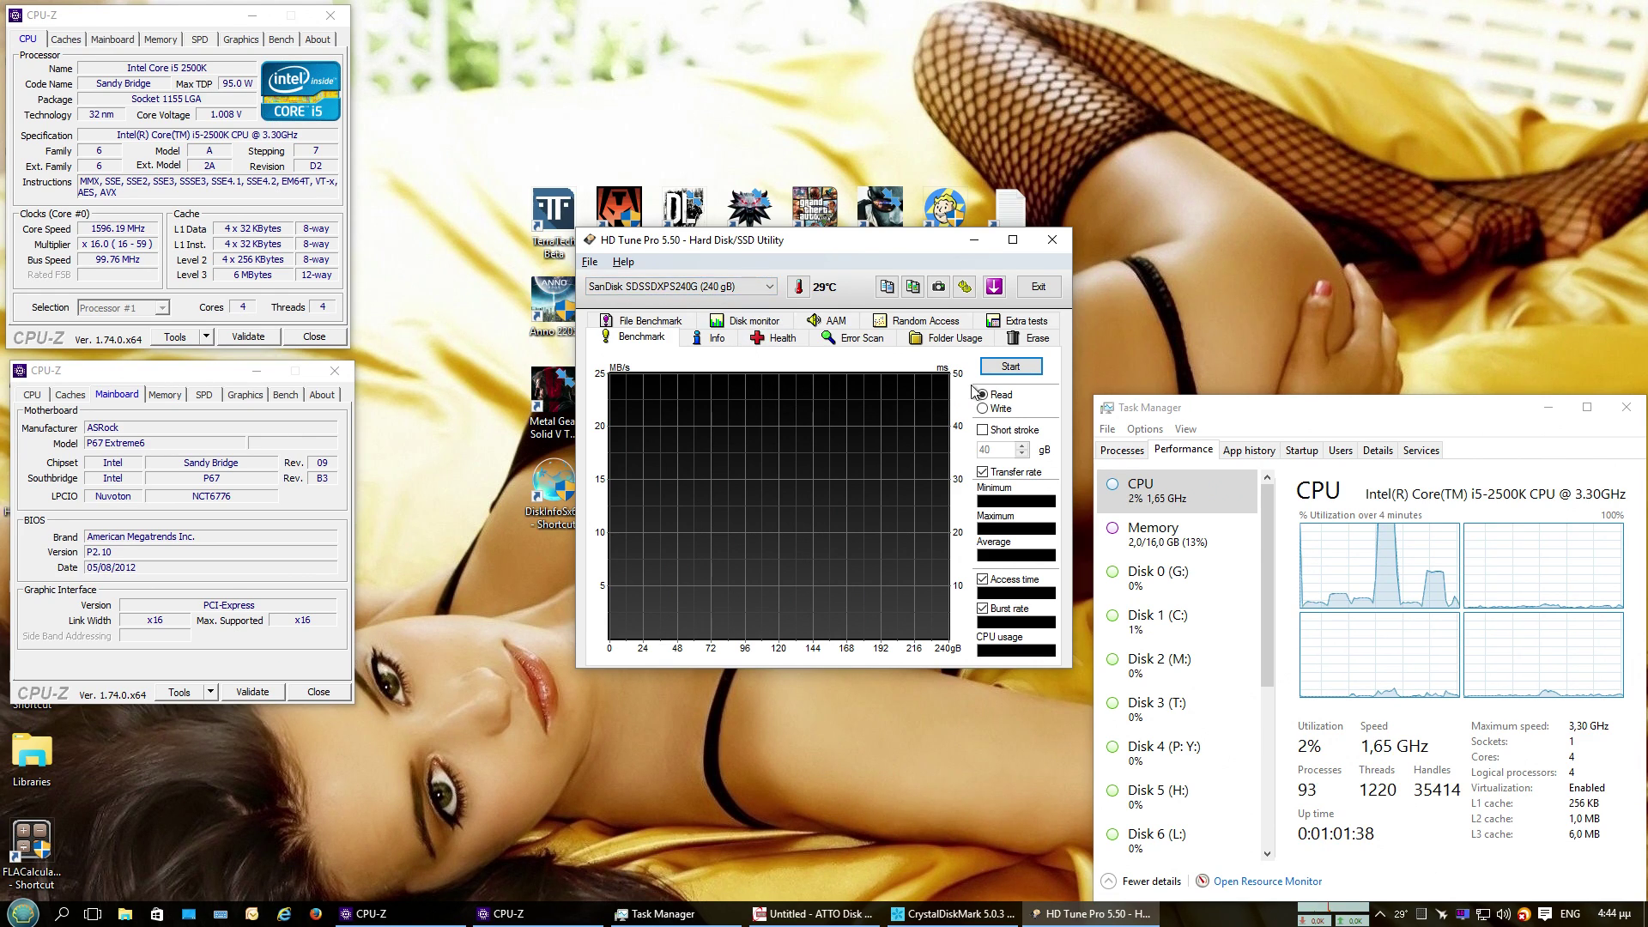
{"action": "left_click", "coordinate": [1013, 369]}
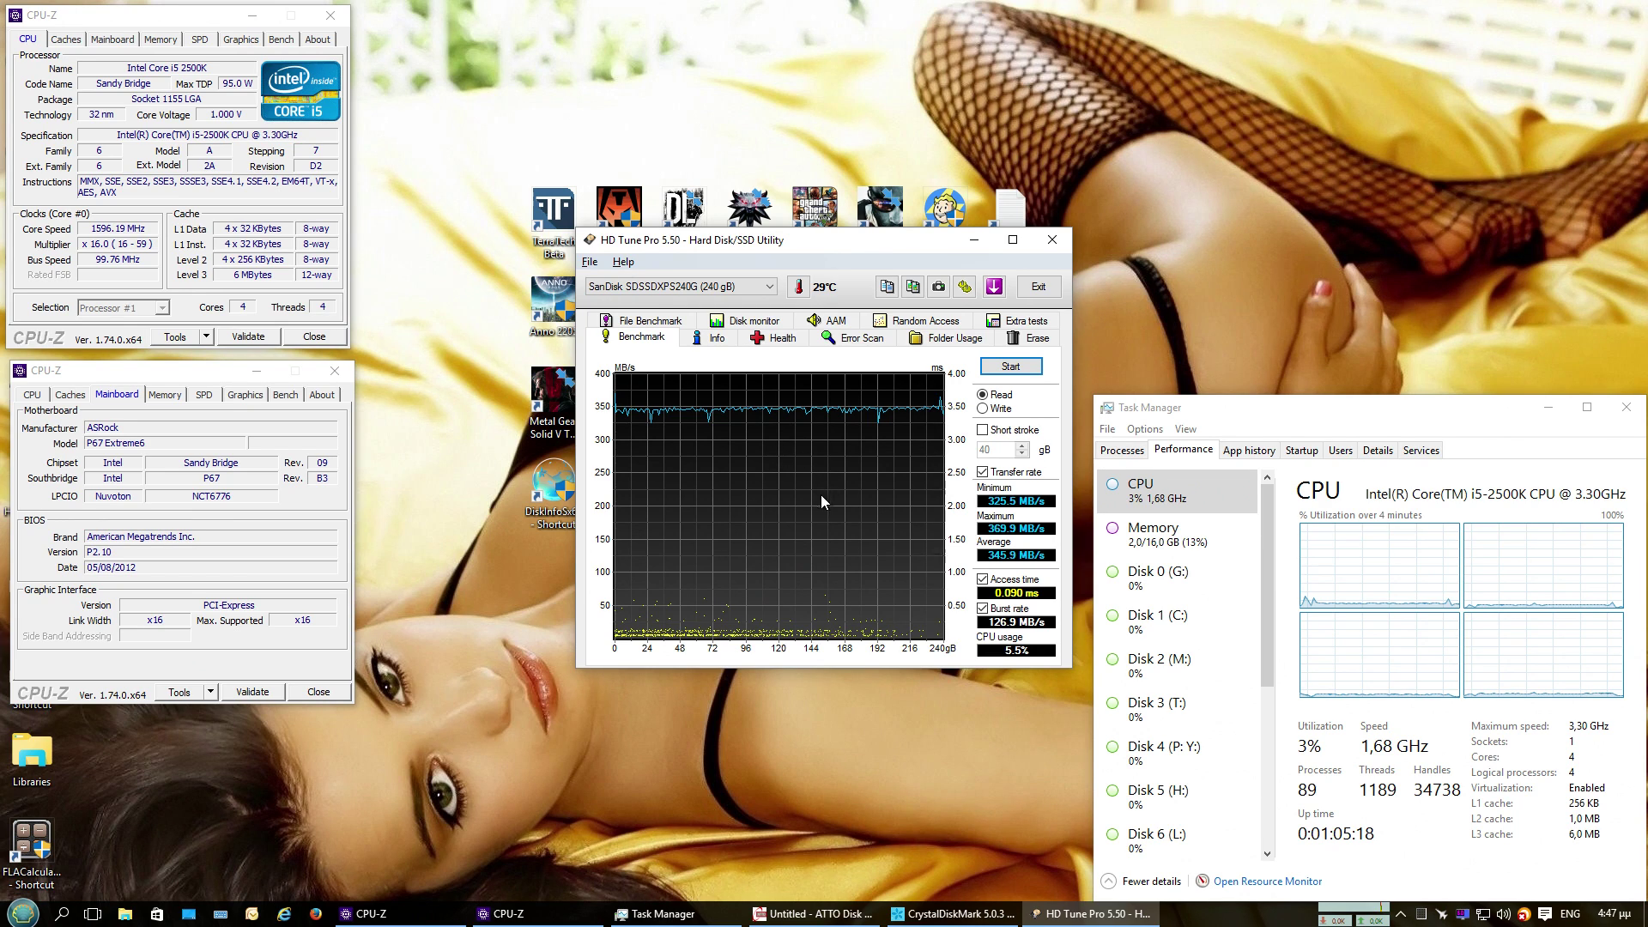
{"action": "left_click", "coordinate": [975, 243]}
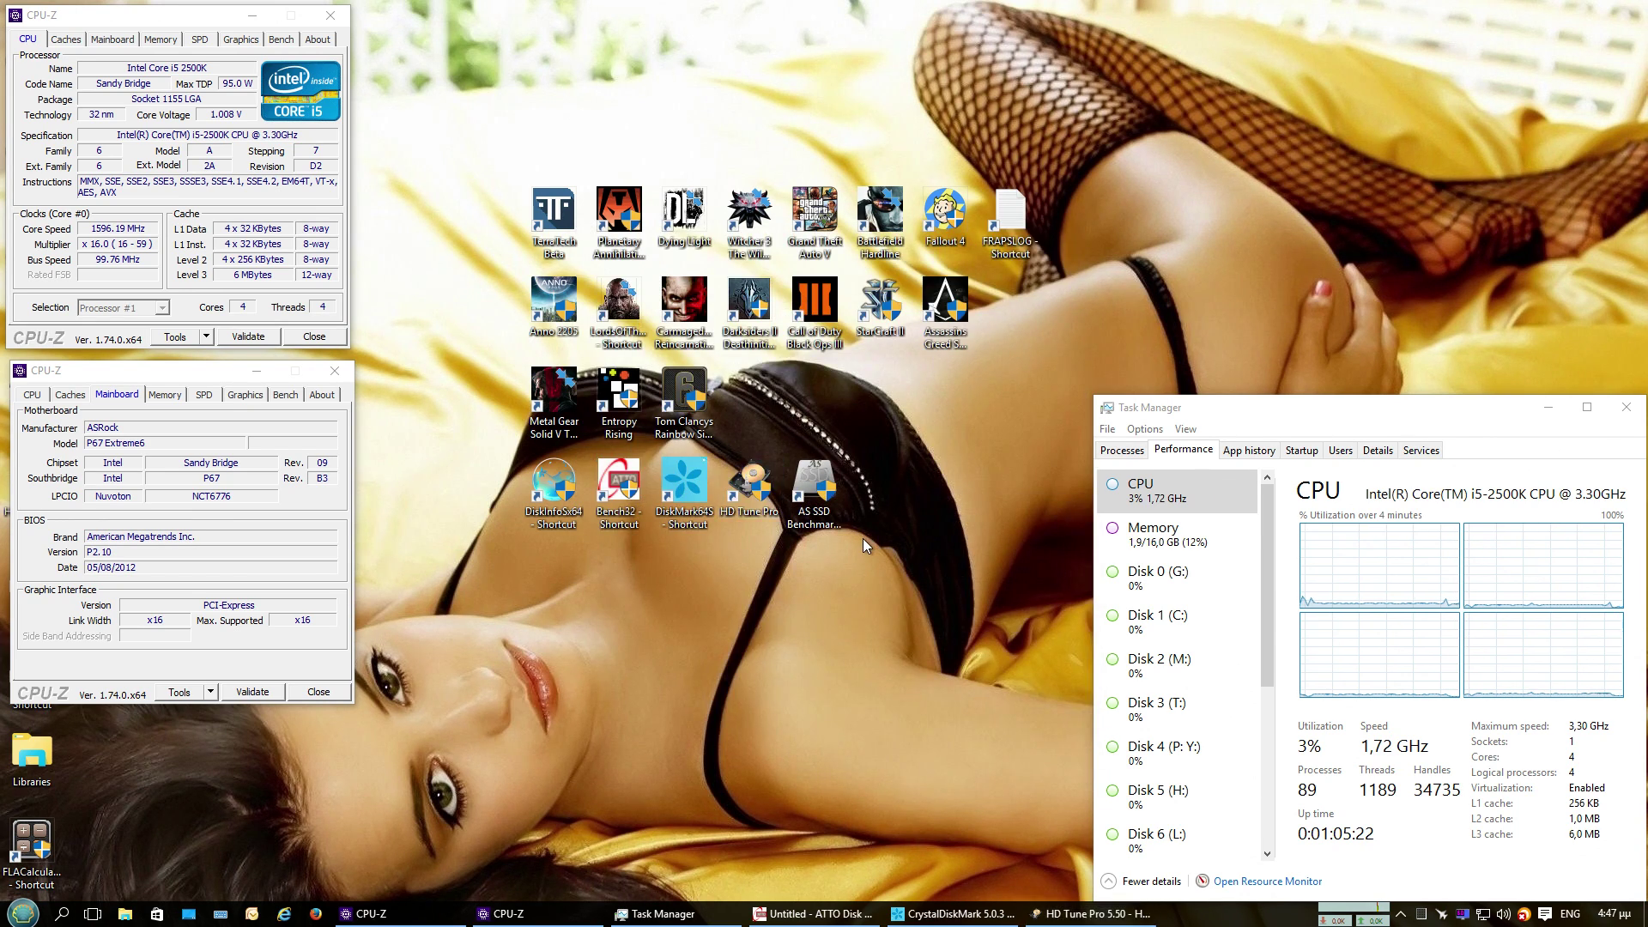
Run AS SSD Benchmark on the C: SanDisk drive with a 3 GB test size and dismiss the error message
{"action": "double_click", "coordinate": [800, 479]}
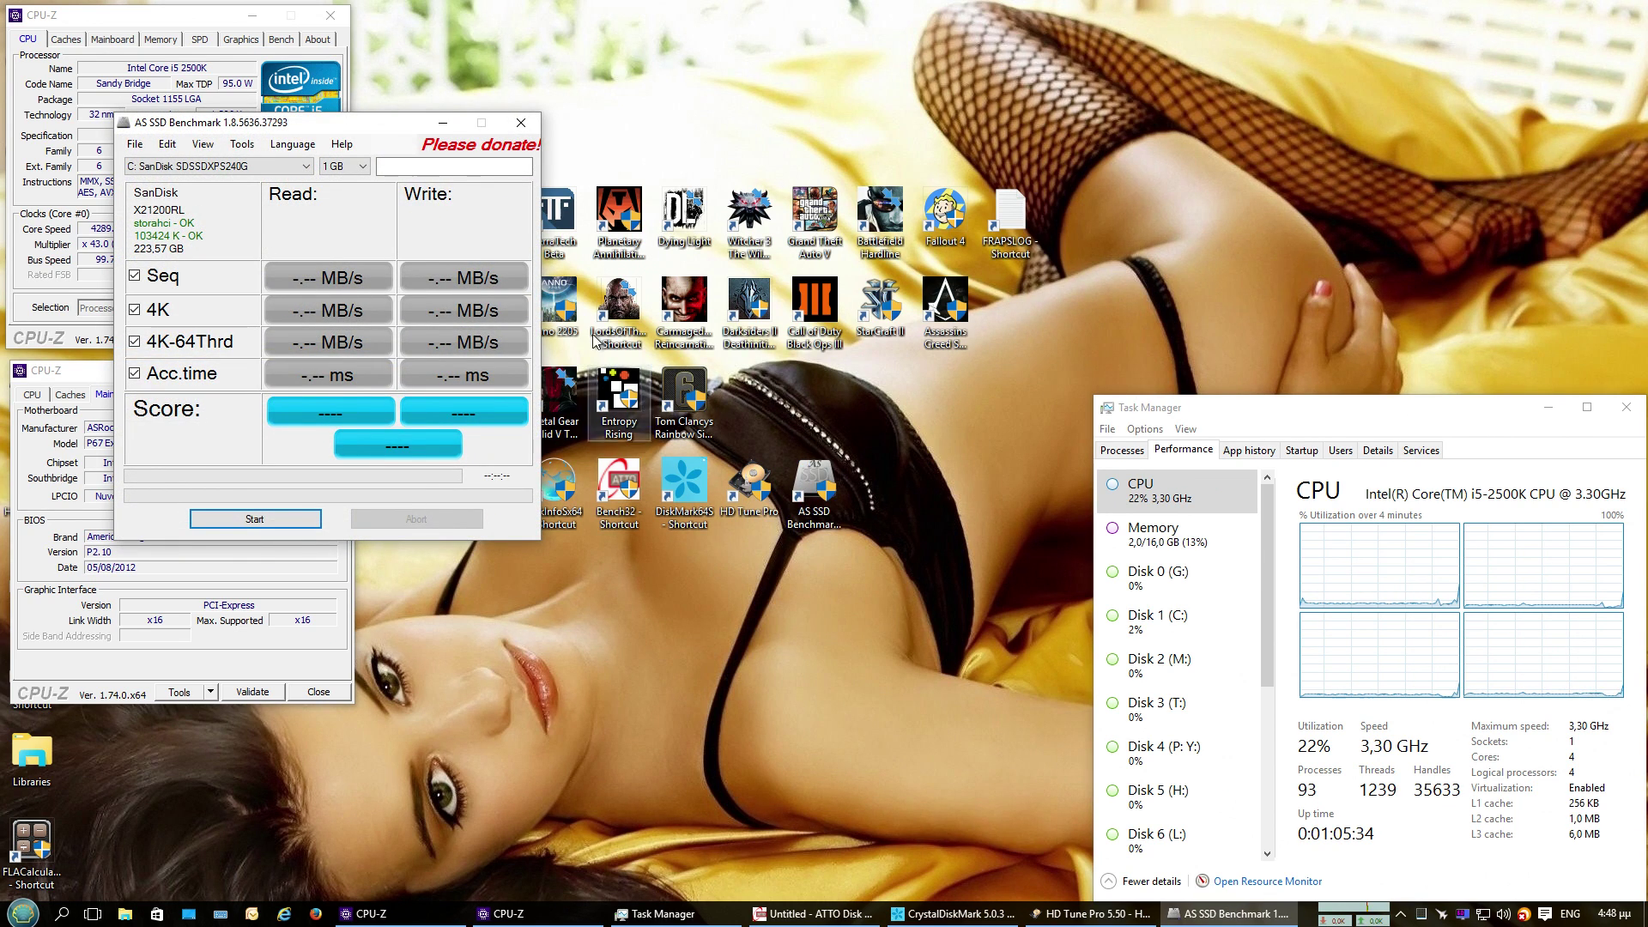
{"action": "left_click_drag", "start_coordinate": [394, 122], "coordinate": [829, 136]}
{"action": "left_click", "coordinate": [798, 180]}
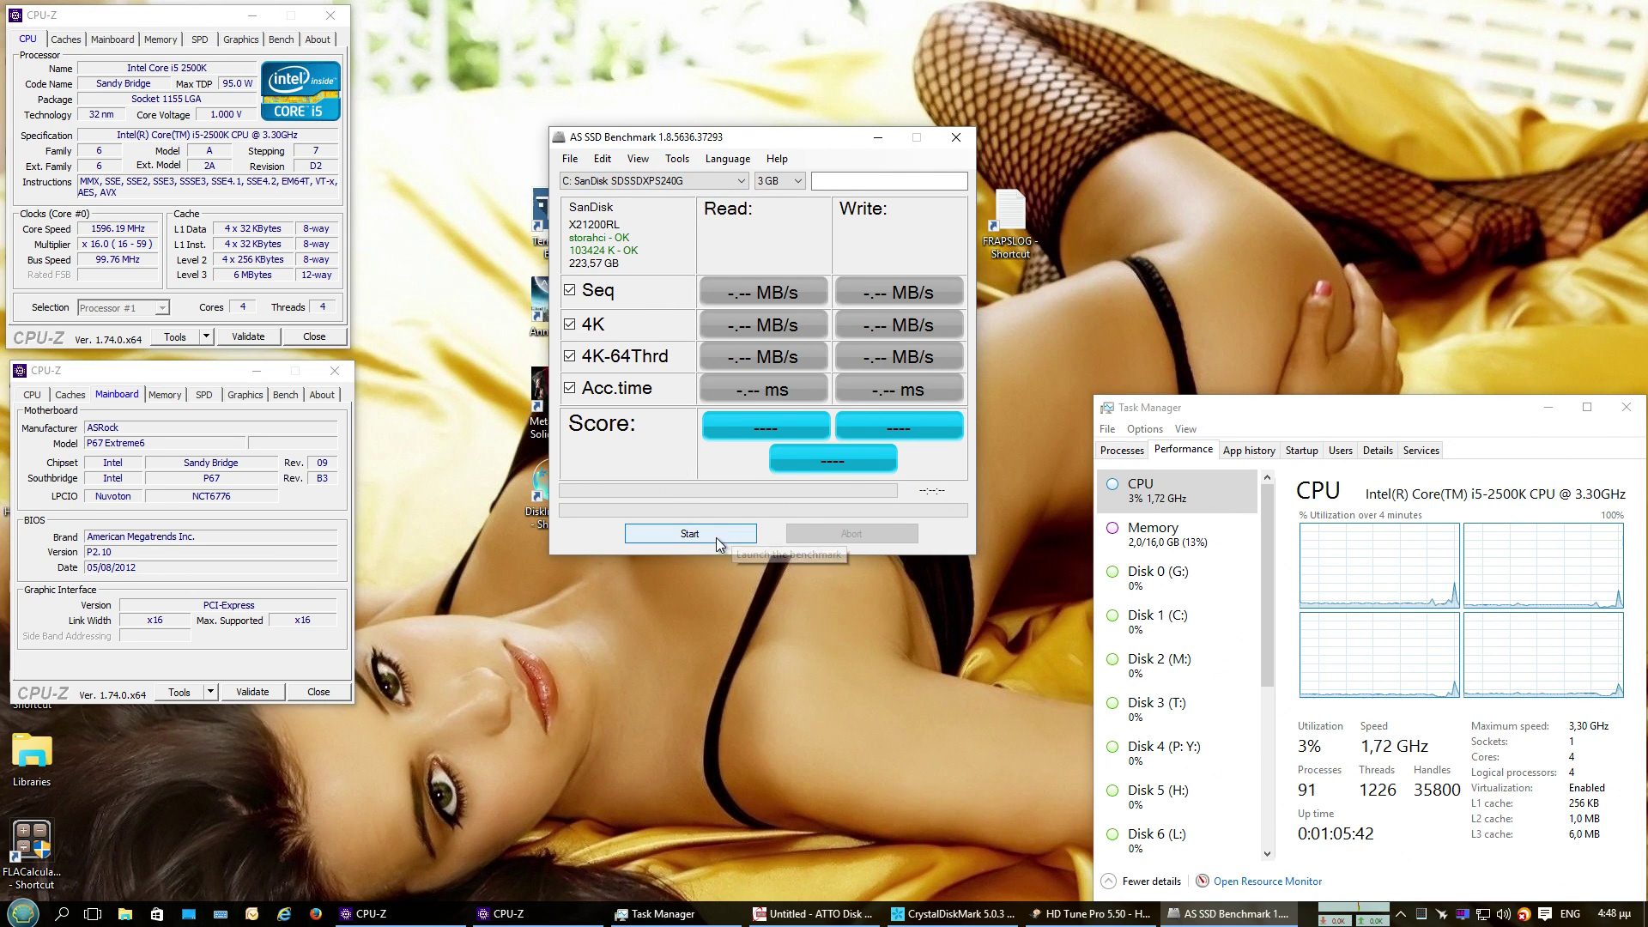
{"action": "left_click", "coordinate": [692, 533]}
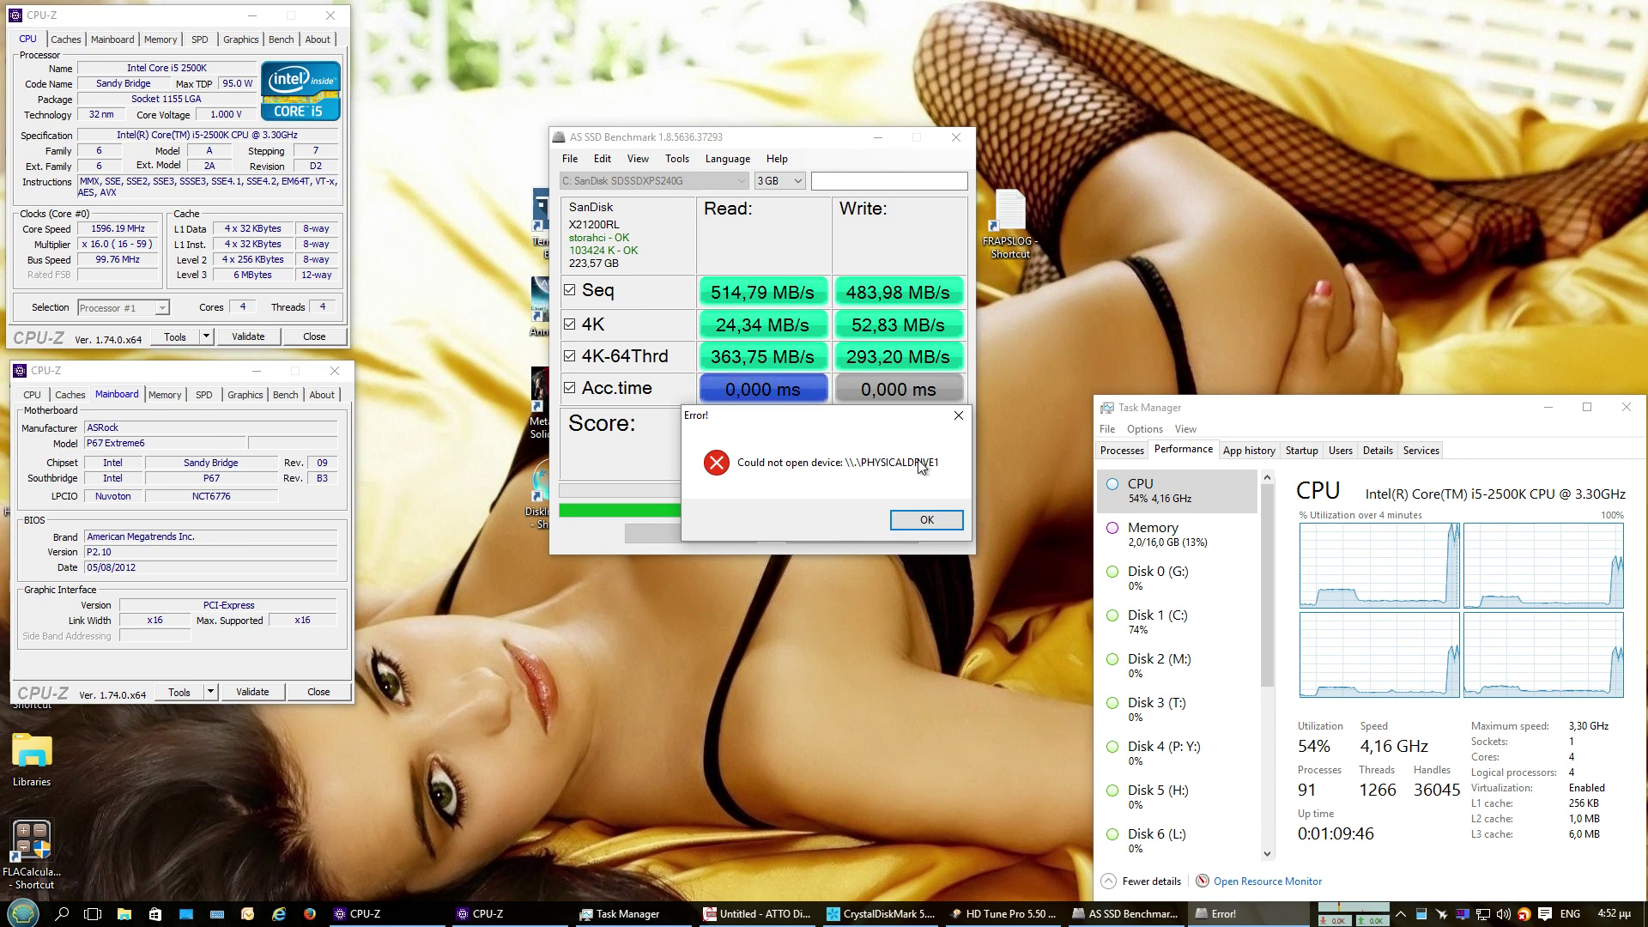
{"action": "left_click_drag", "start_coordinate": [862, 424], "coordinate": [888, 502]}
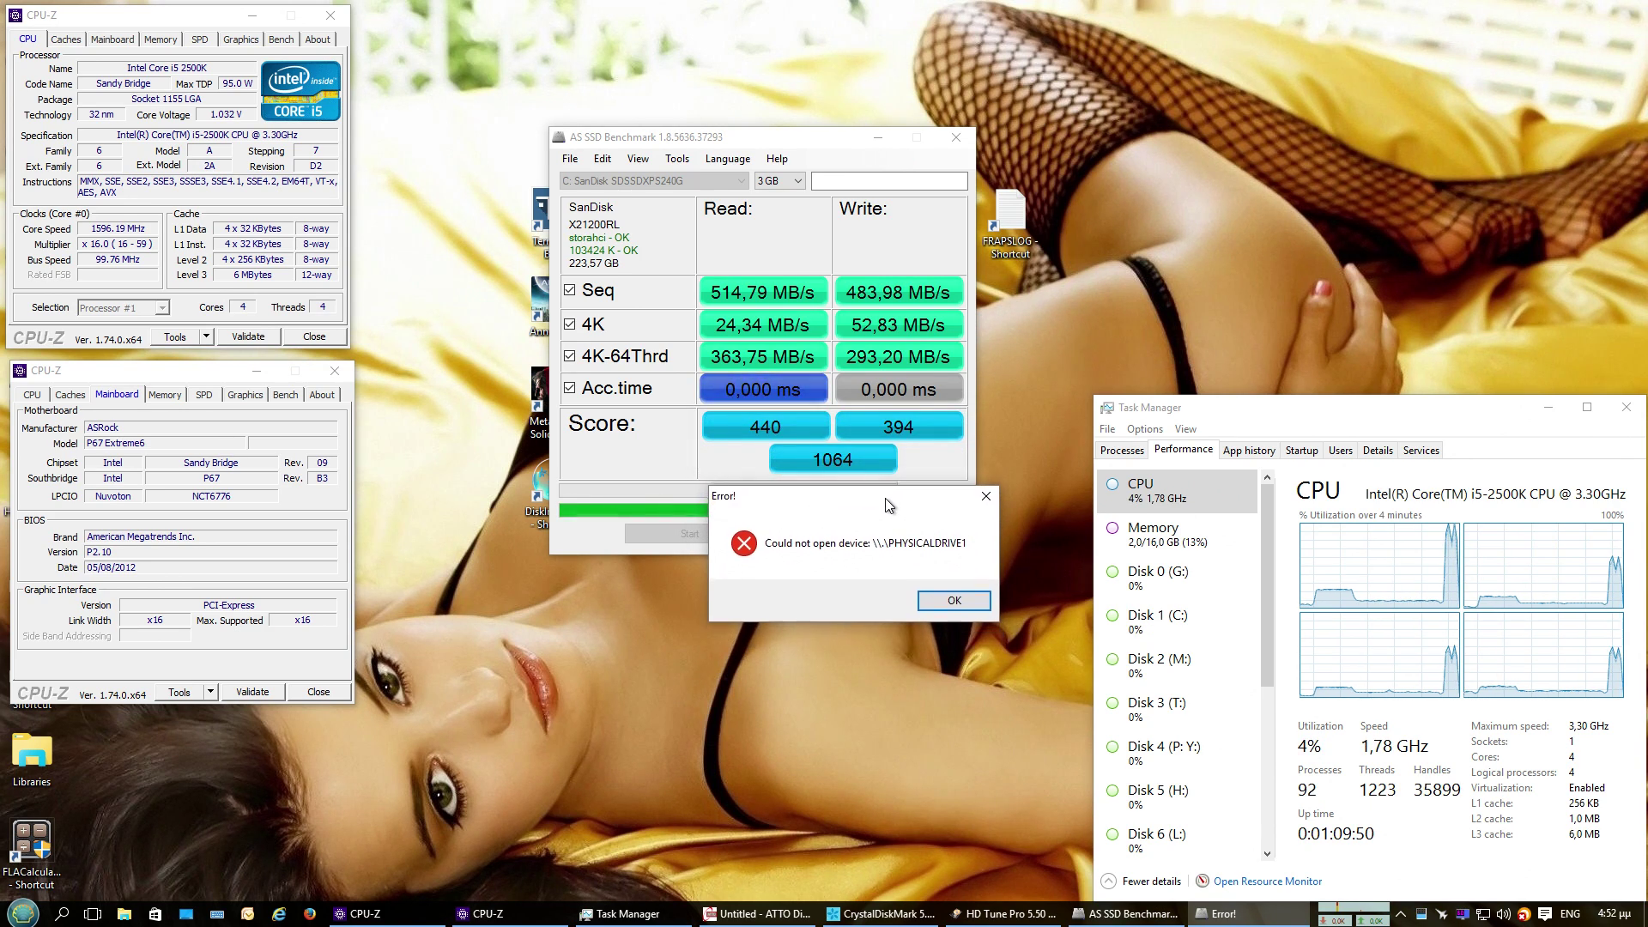
{"action": "left_click", "coordinate": [947, 599]}
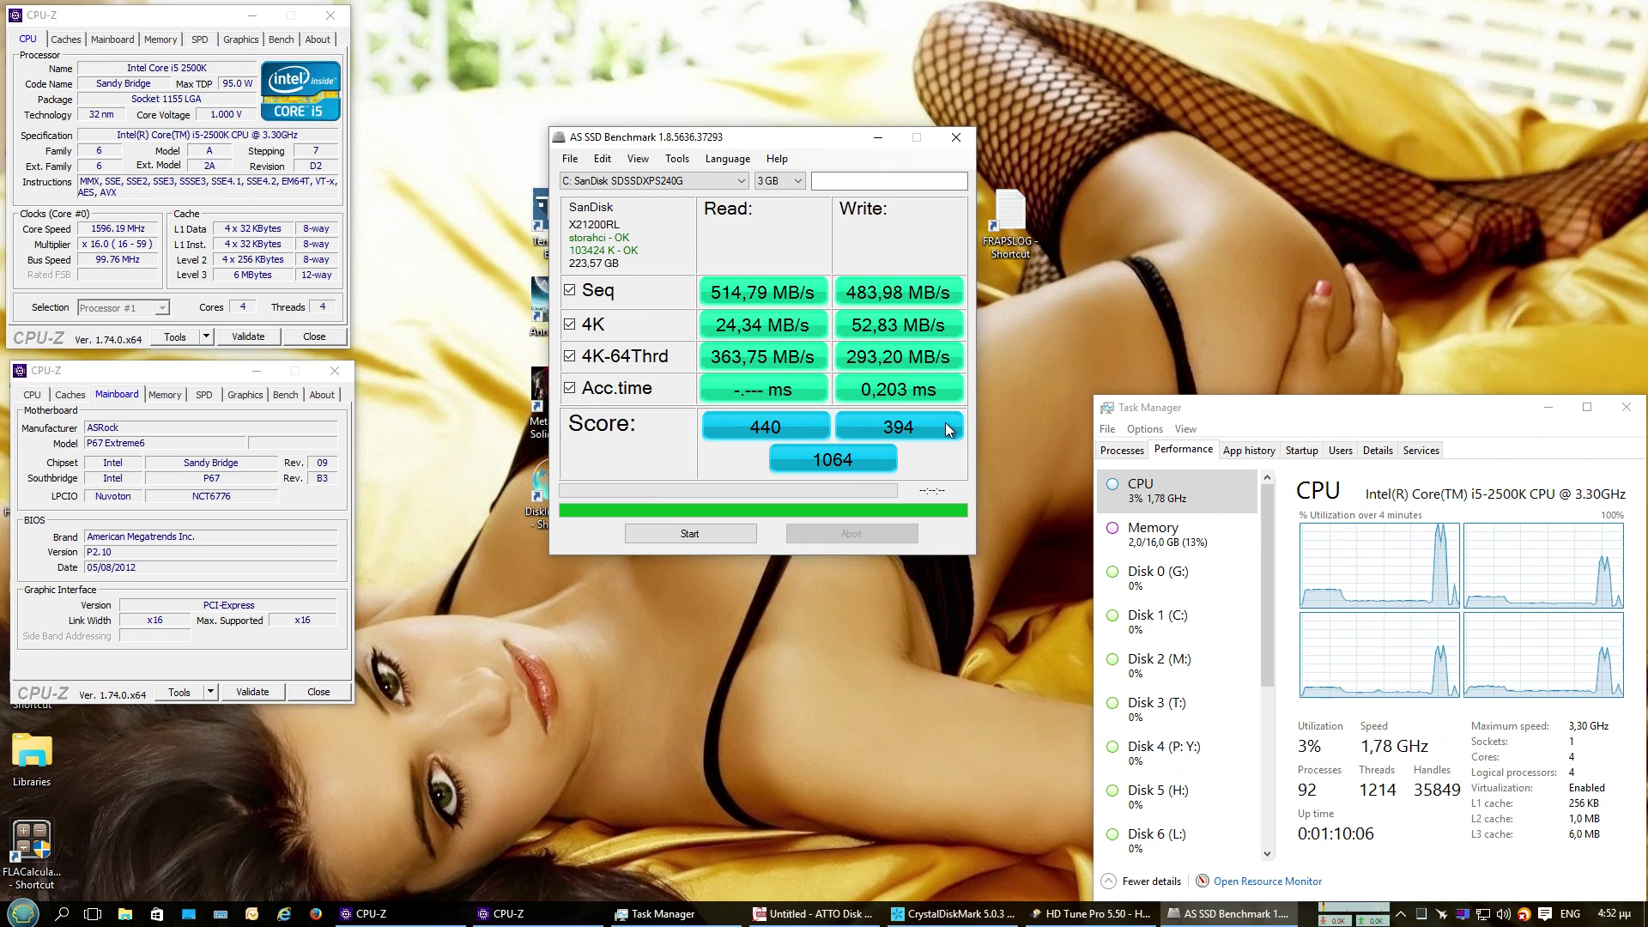
Minimize Task Manager and arrange the AS SSD, HD Tune Pro, ATTO and CrystalDiskMark result windows side by side on the desktop
{"action": "mouse_move", "coordinate": [745, 275]}
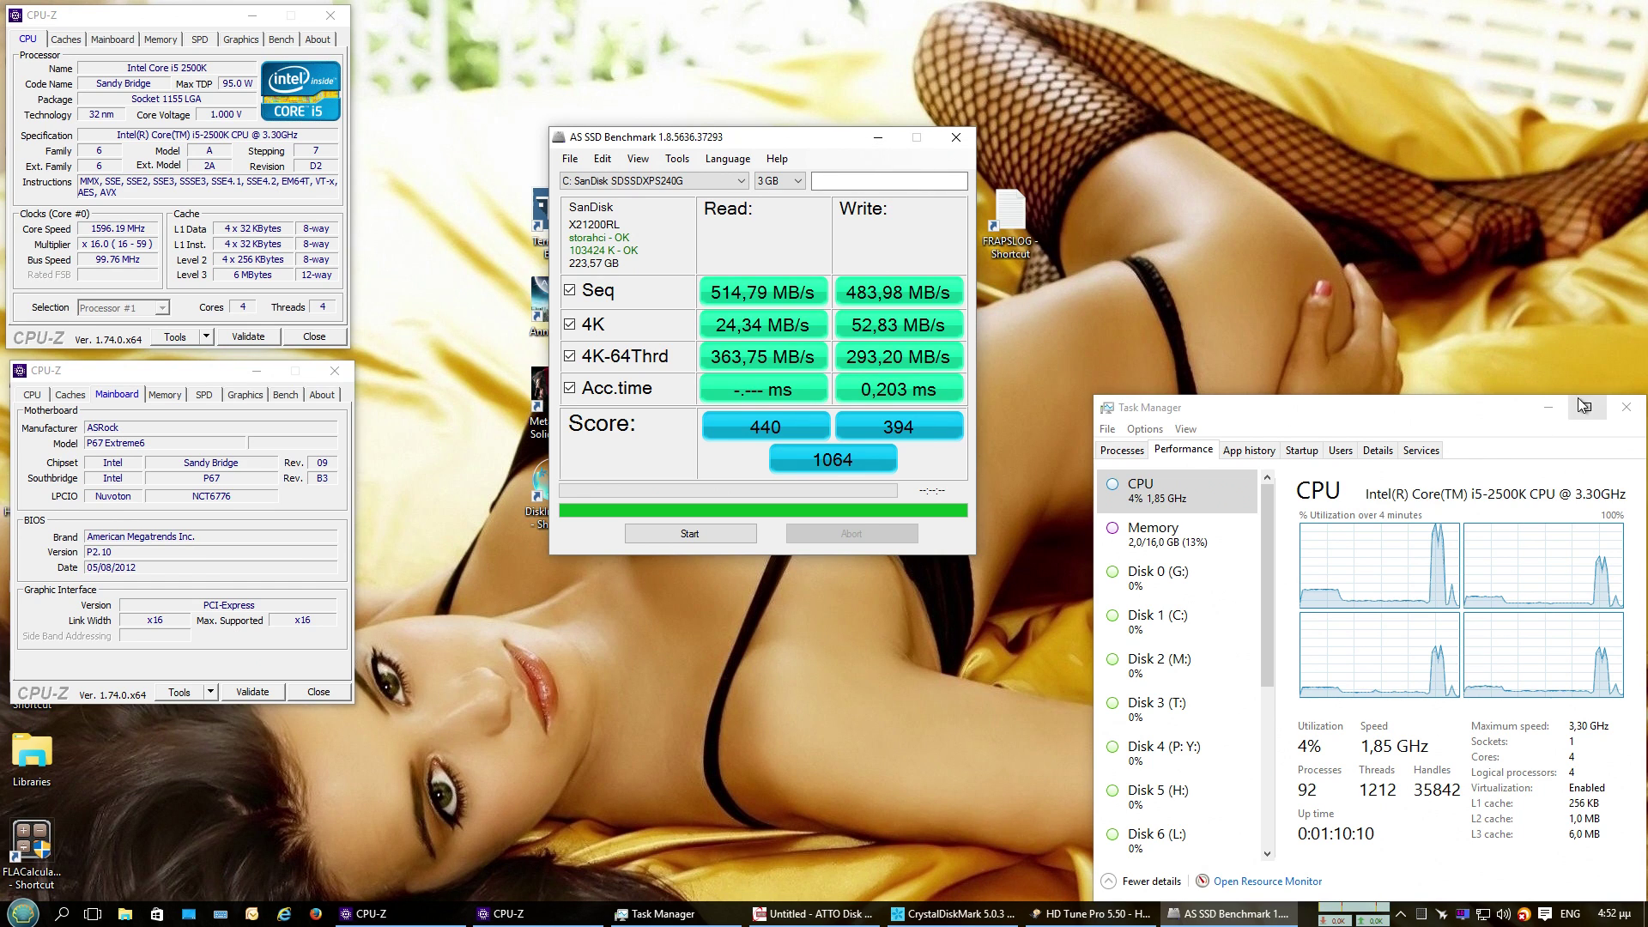
{"action": "left_click", "coordinate": [1549, 407]}
{"action": "left_click", "coordinate": [1095, 913]}
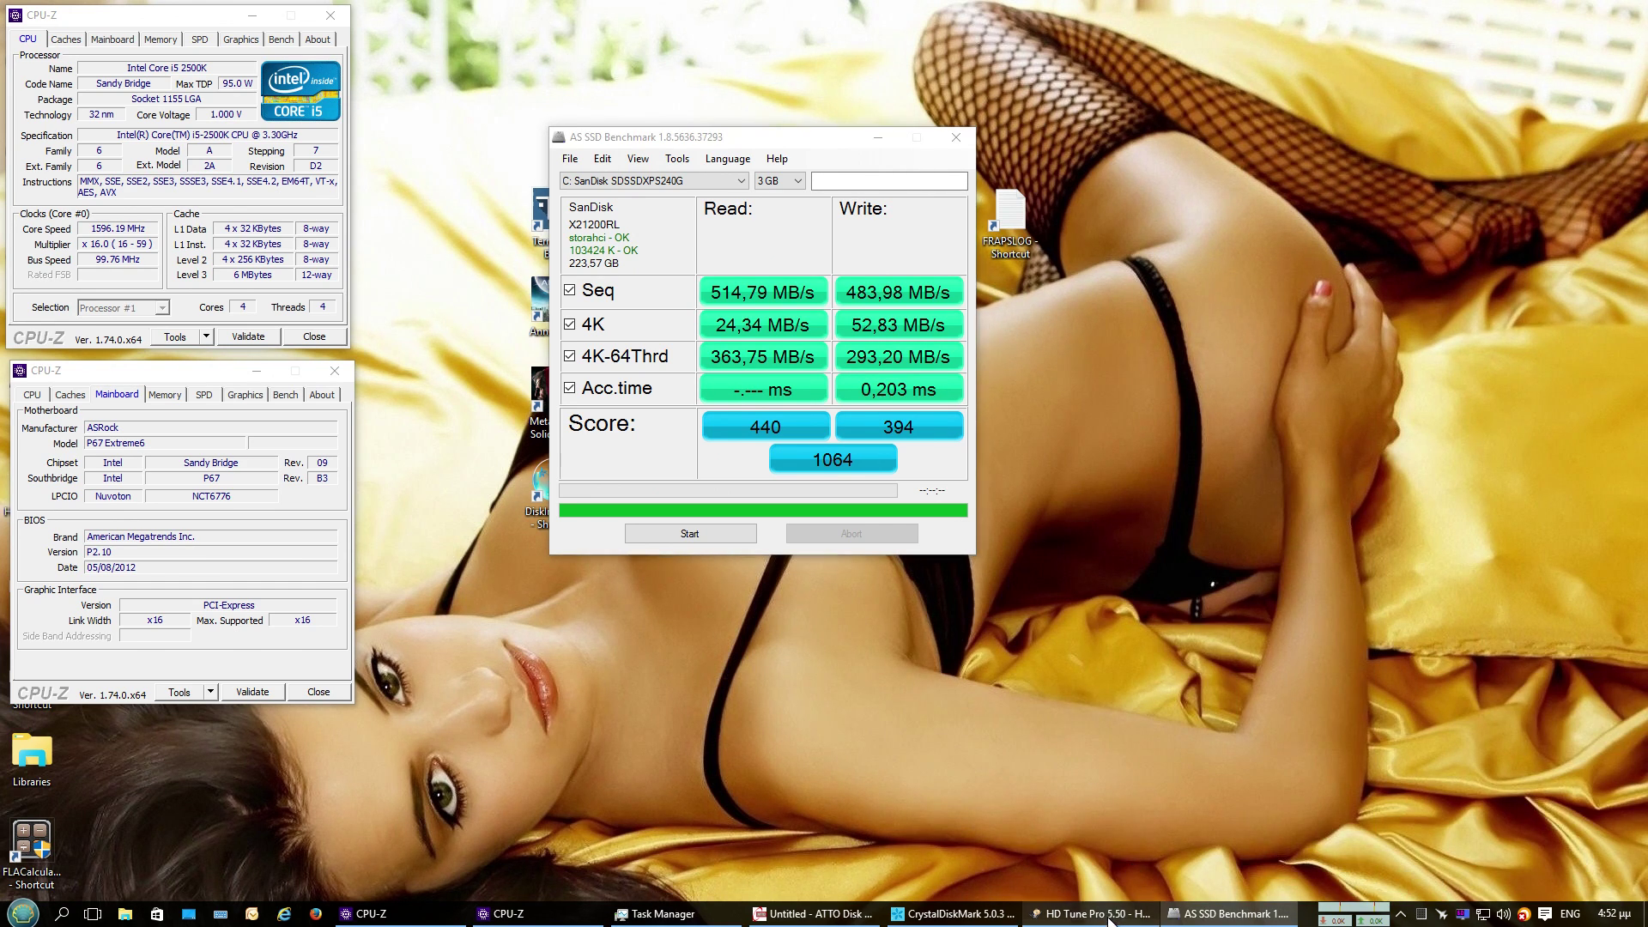
{"action": "left_click_drag", "start_coordinate": [739, 138], "coordinate": [550, 13]}
{"action": "left_click_drag", "start_coordinate": [850, 239], "coordinate": [1073, 21]}
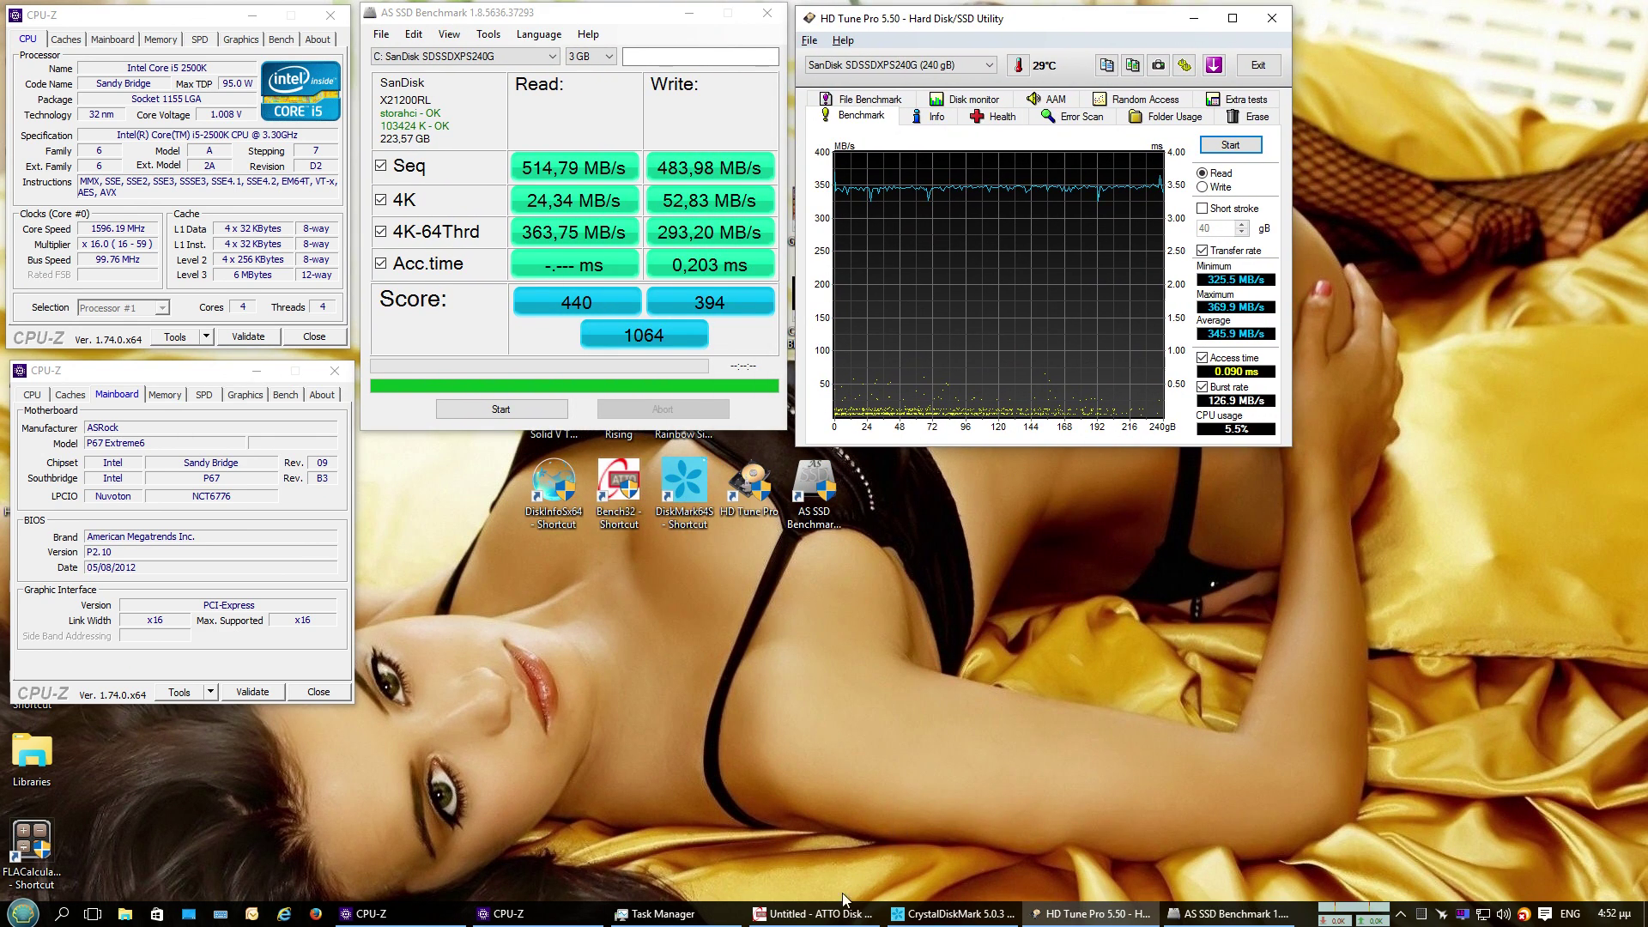
{"action": "left_click", "coordinate": [814, 915]}
{"action": "left_click_drag", "start_coordinate": [807, 208], "coordinate": [533, 410]}
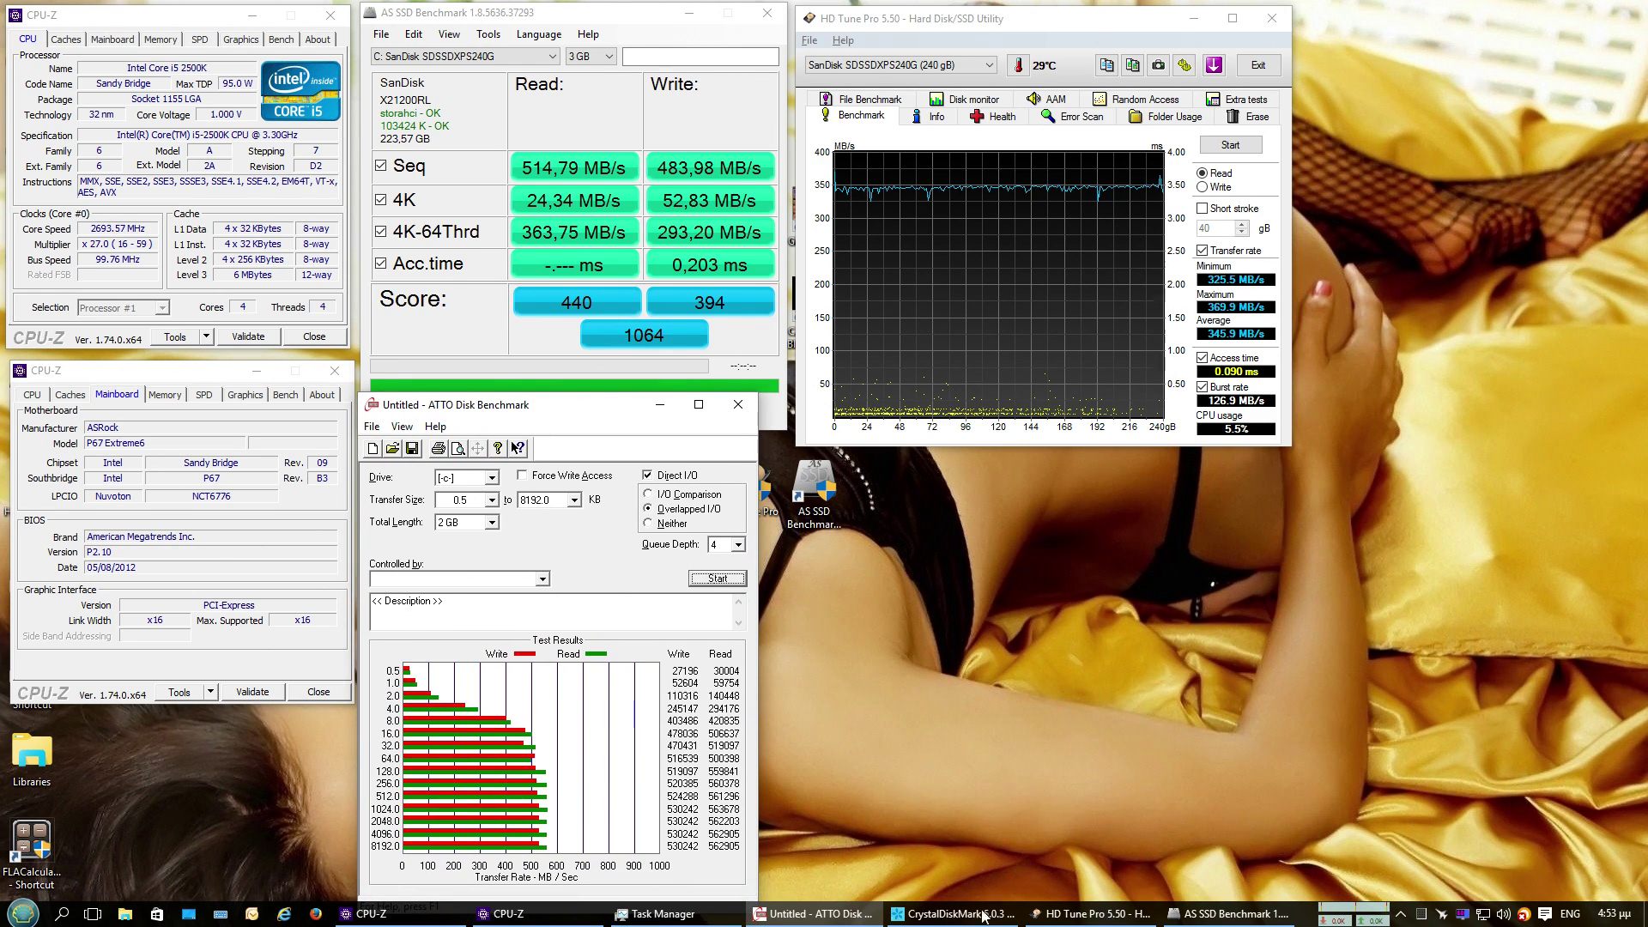
{"action": "left_click", "coordinate": [952, 913]}
{"action": "left_click_drag", "start_coordinate": [876, 177], "coordinate": [1183, 474]}
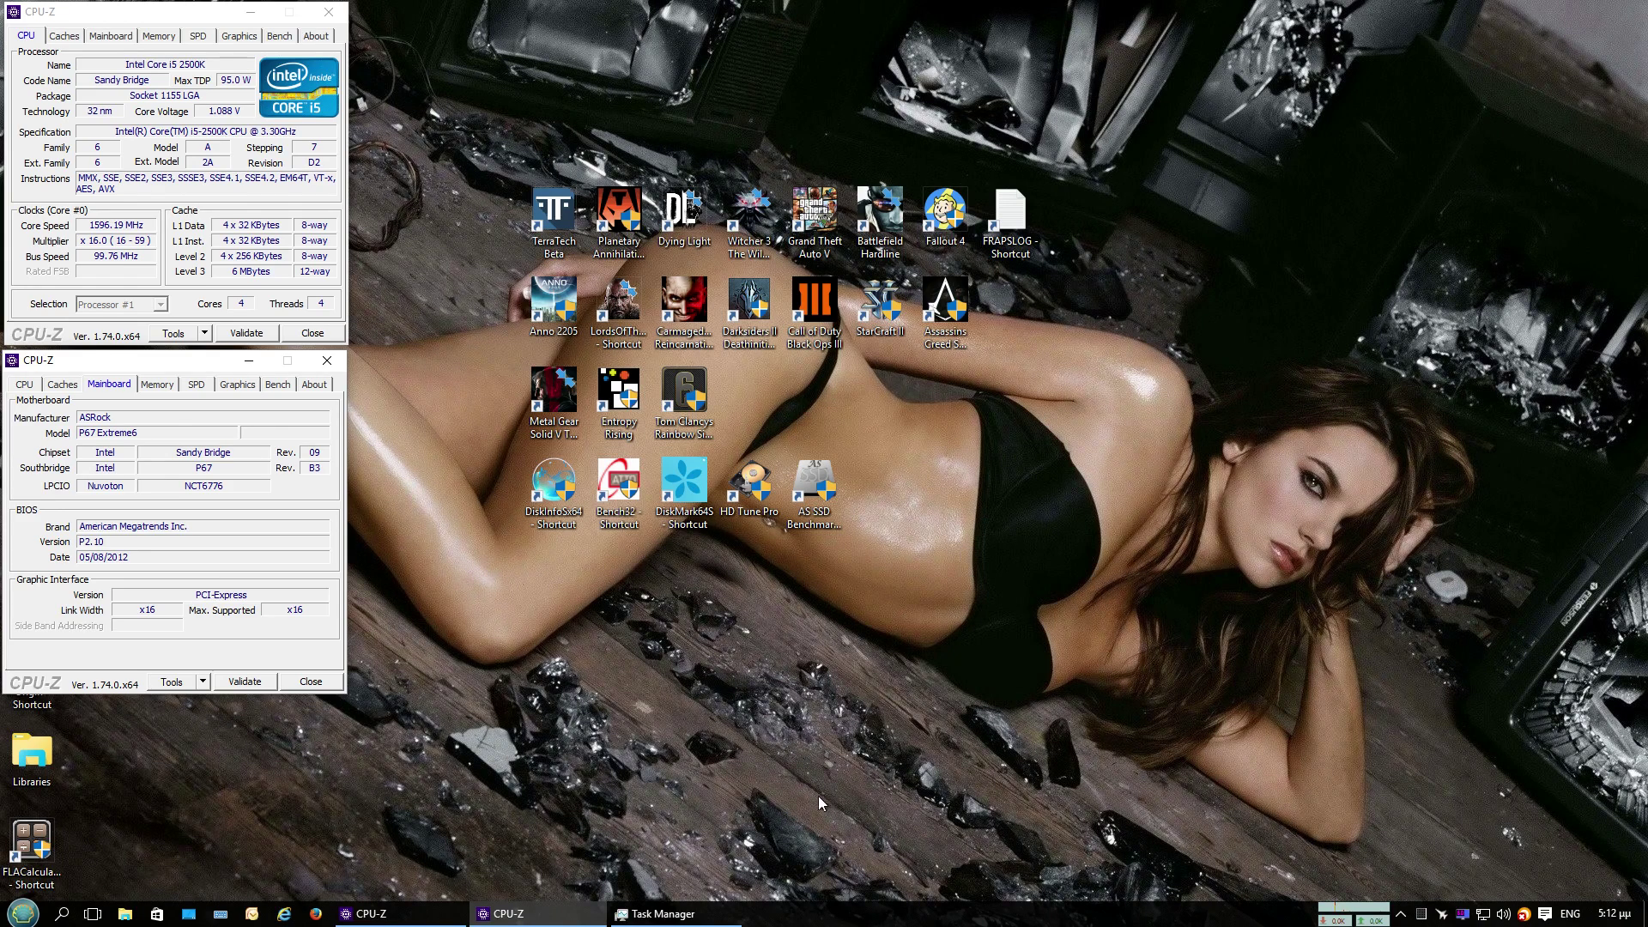
Restore Task Manager, examine the health details of drive C: in CrystalDiskInfo, and minimize CrystalDiskInfo
{"action": "left_click", "coordinate": [661, 914]}
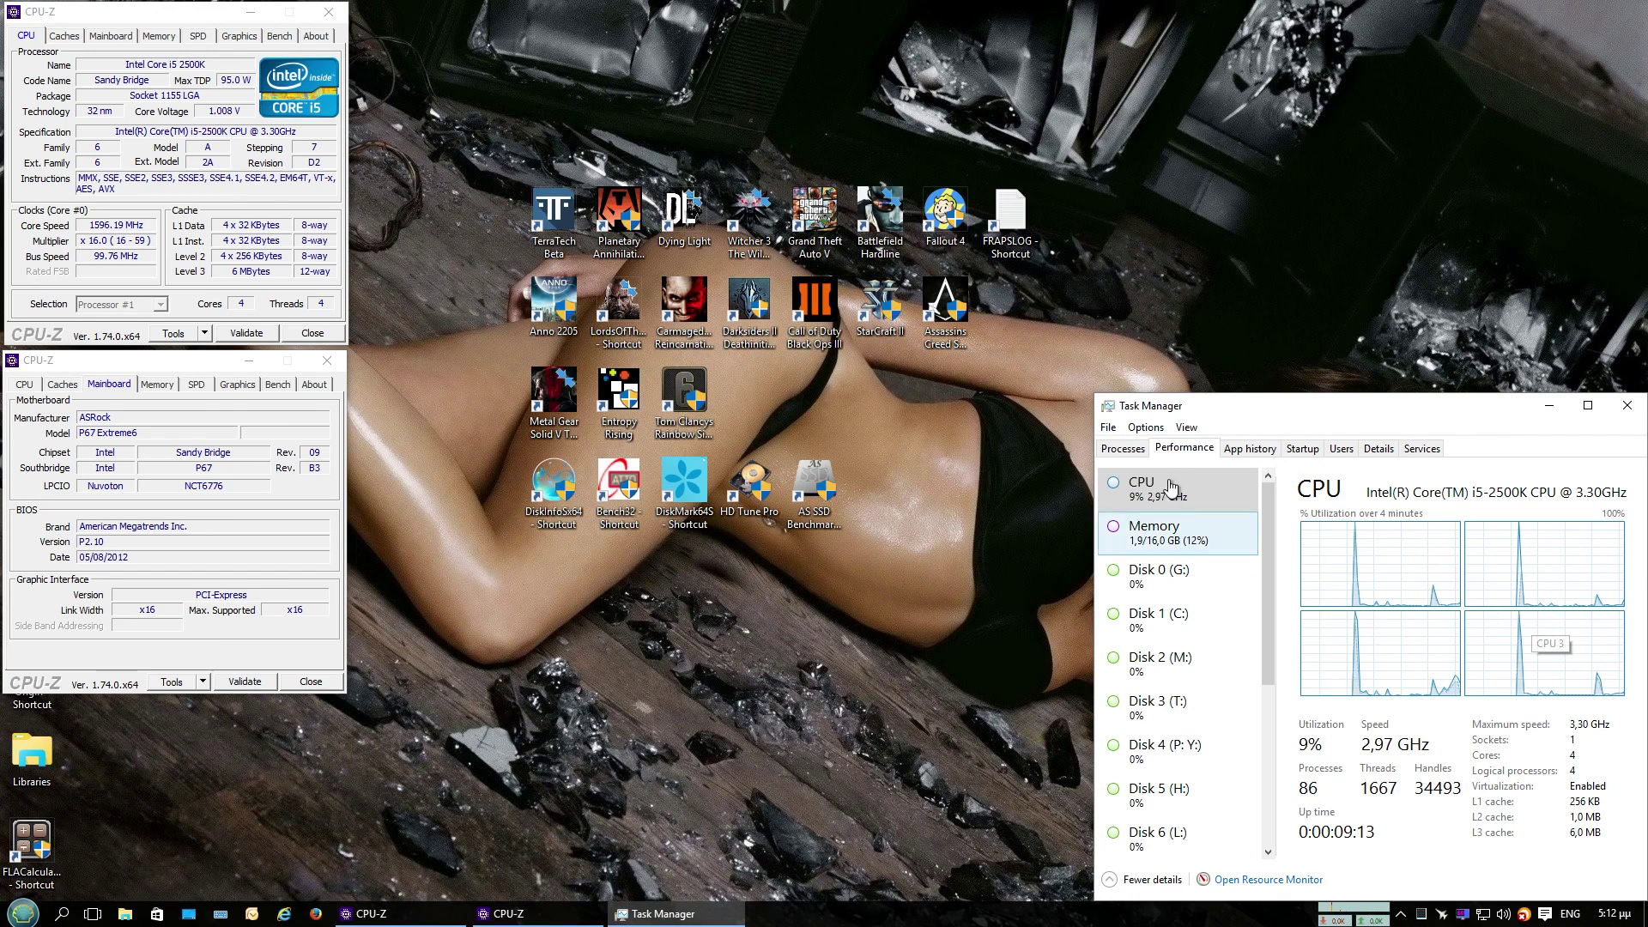
{"action": "left_click", "coordinate": [554, 485]}
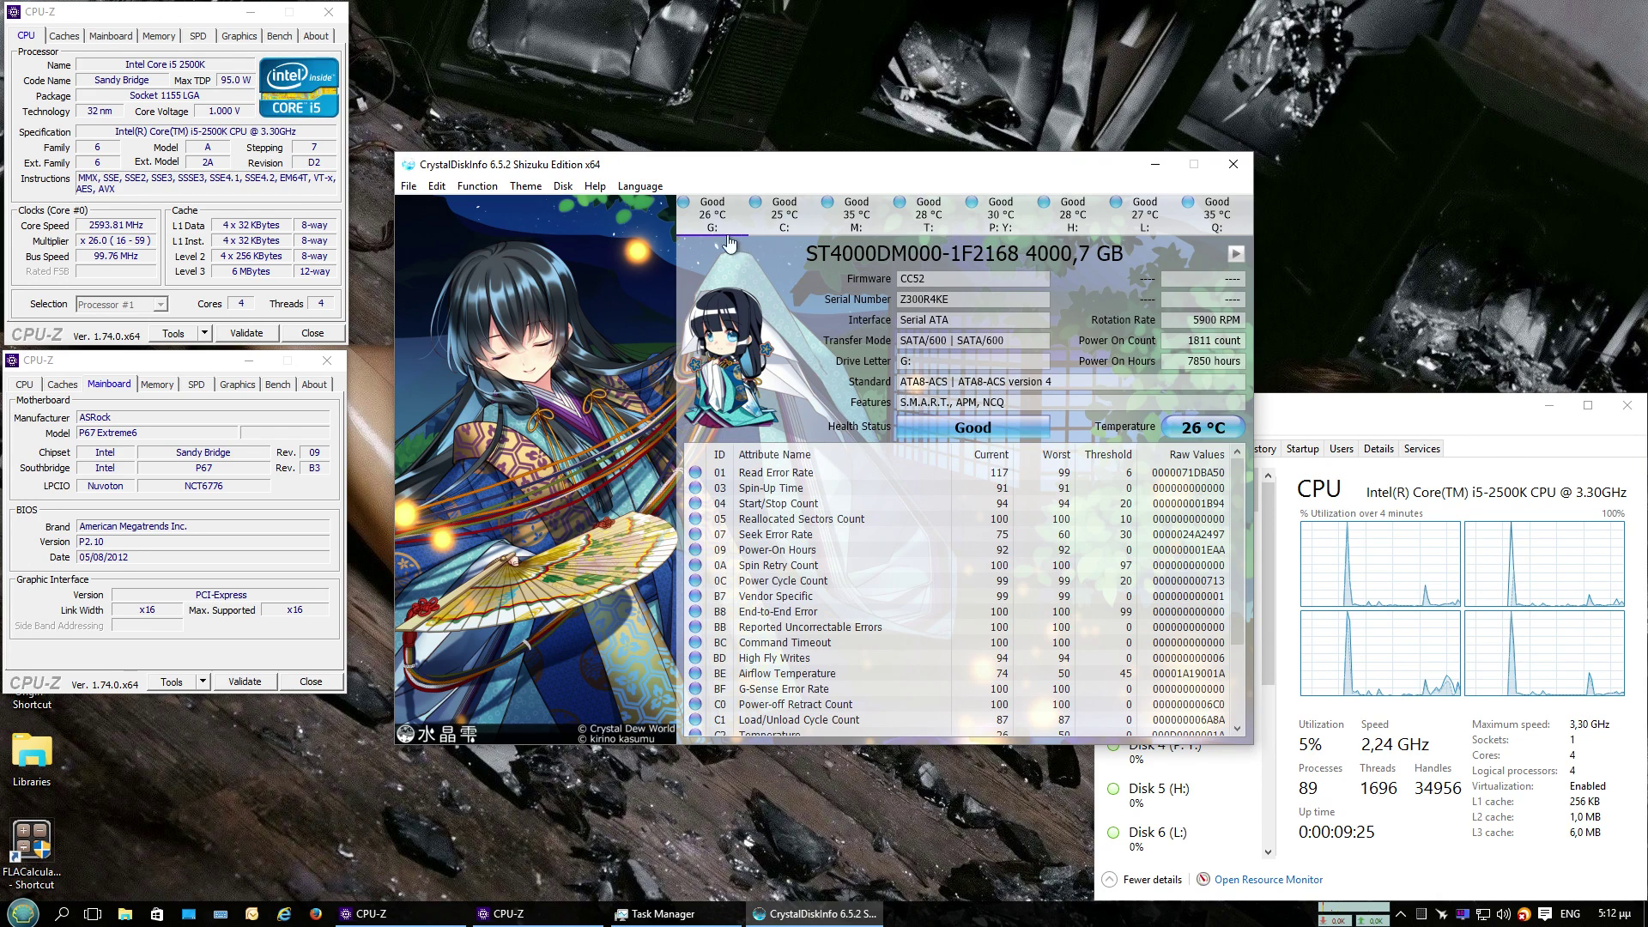
{"action": "left_click", "coordinate": [781, 211]}
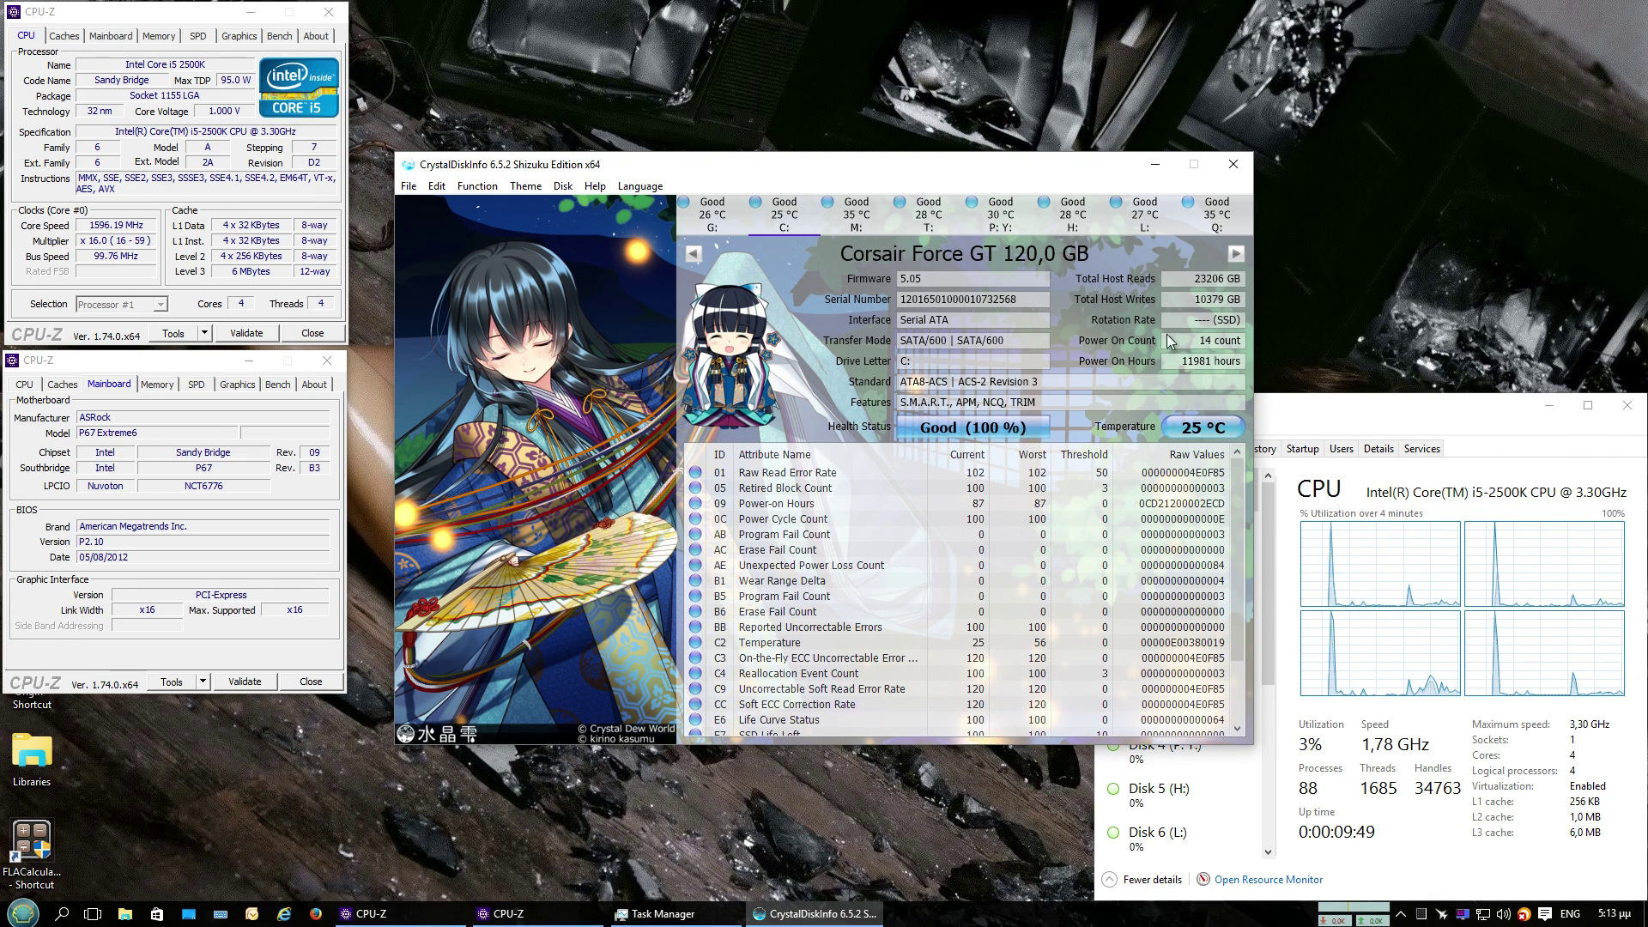
{"action": "mouse_move", "coordinate": [1227, 300]}
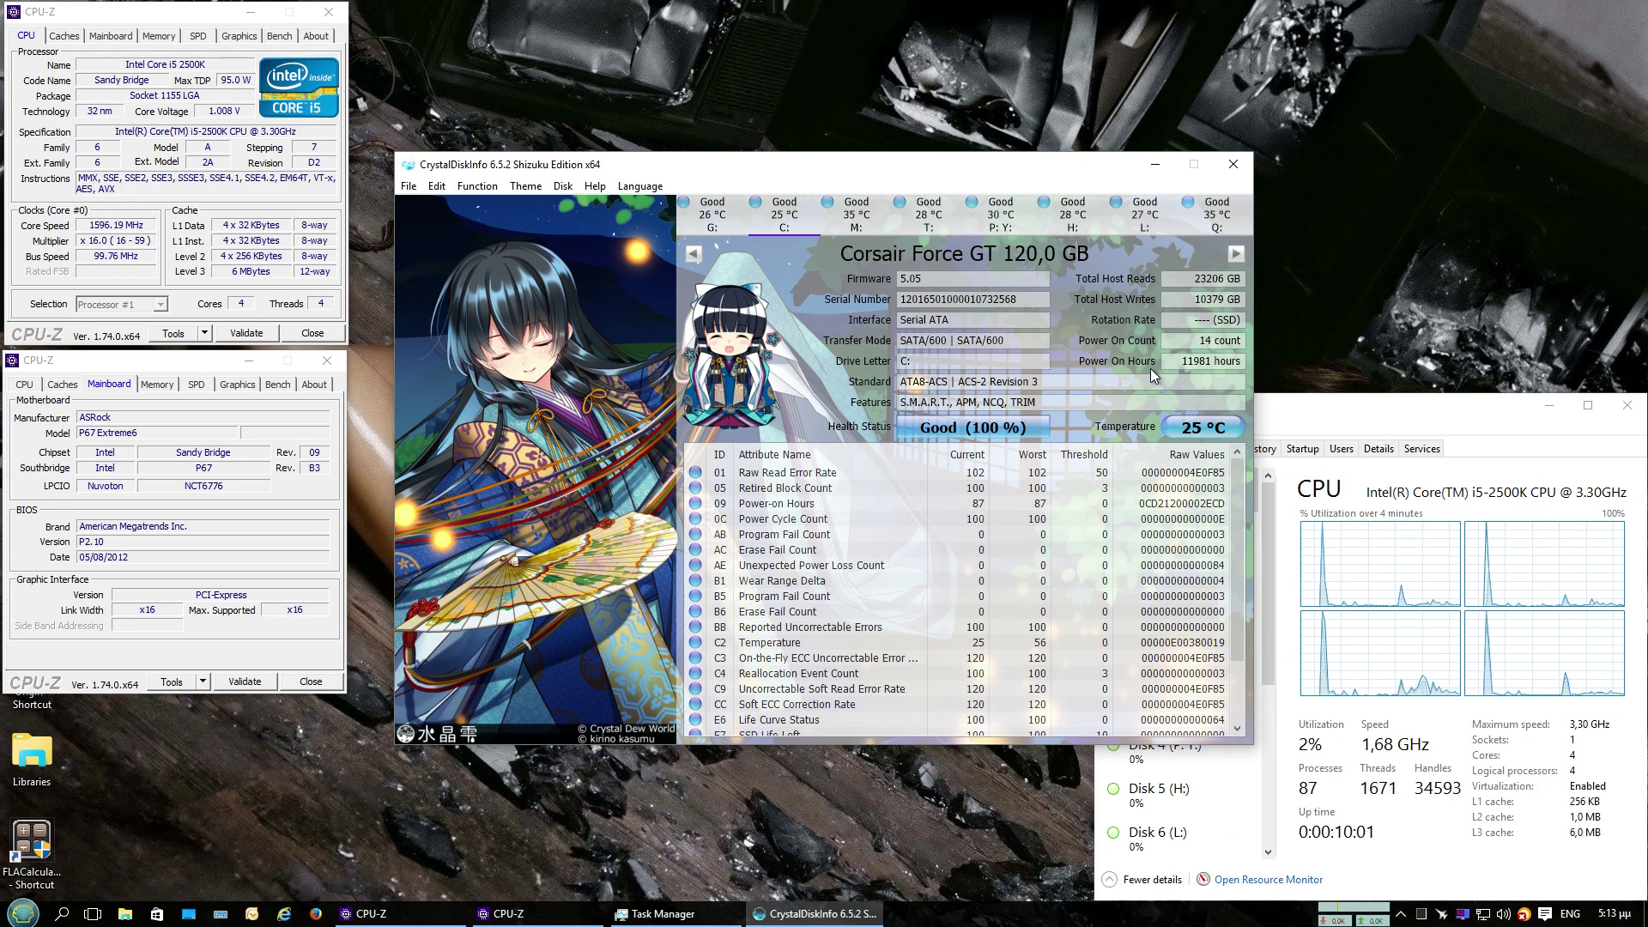
{"action": "mouse_move", "coordinate": [1217, 361]}
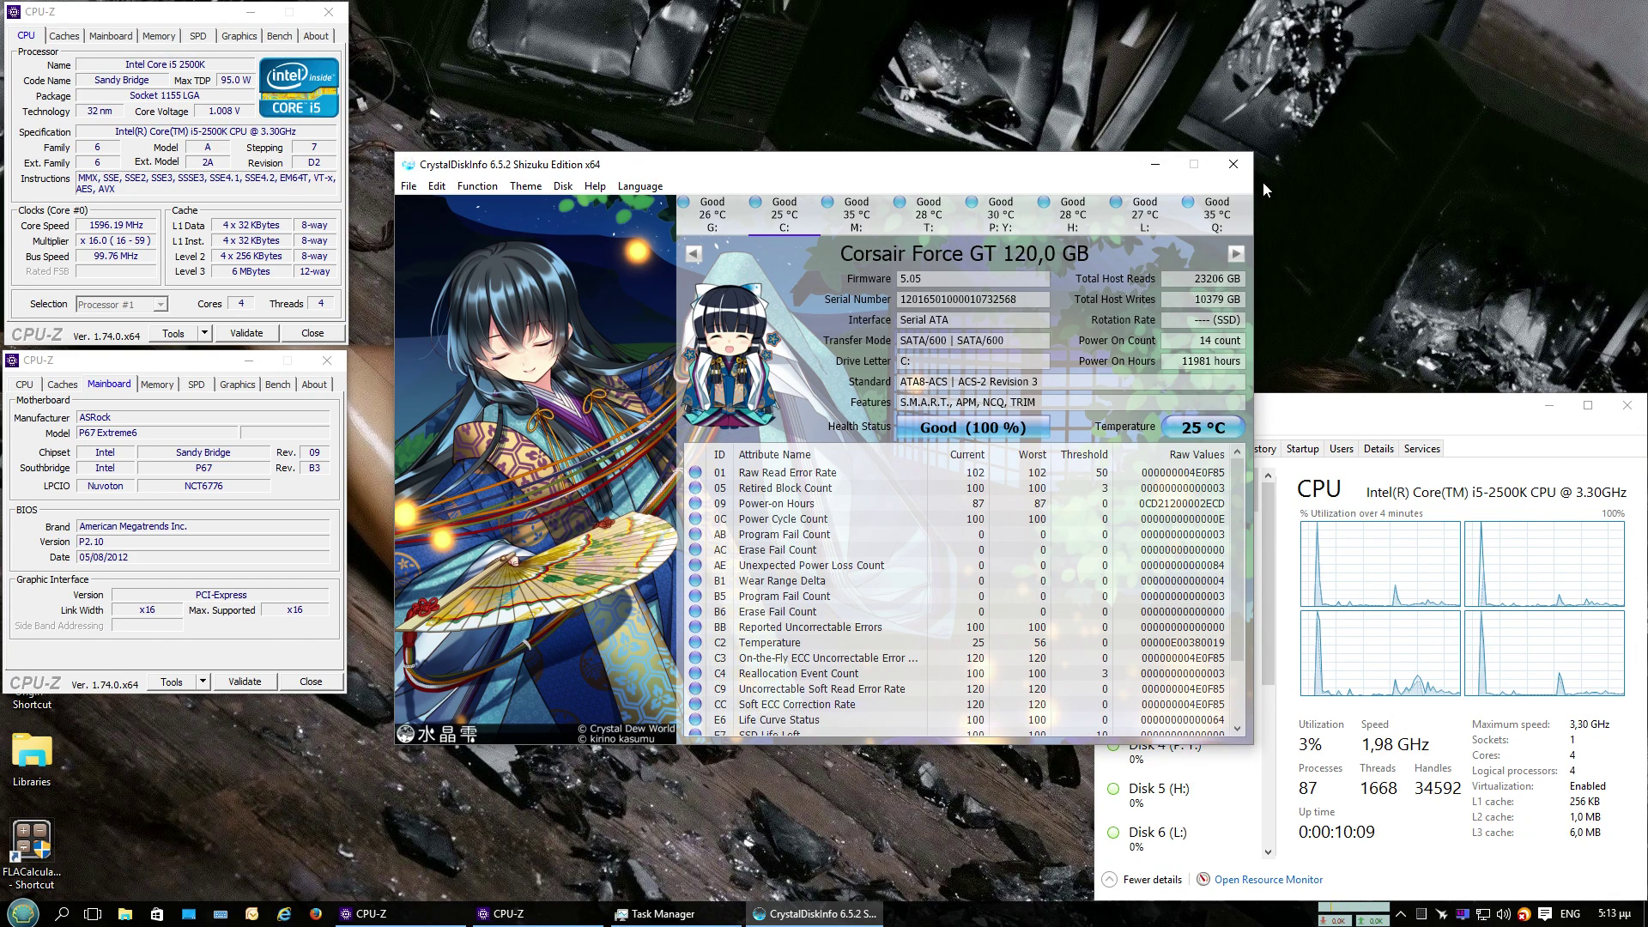
{"action": "left_click", "coordinate": [1159, 165]}
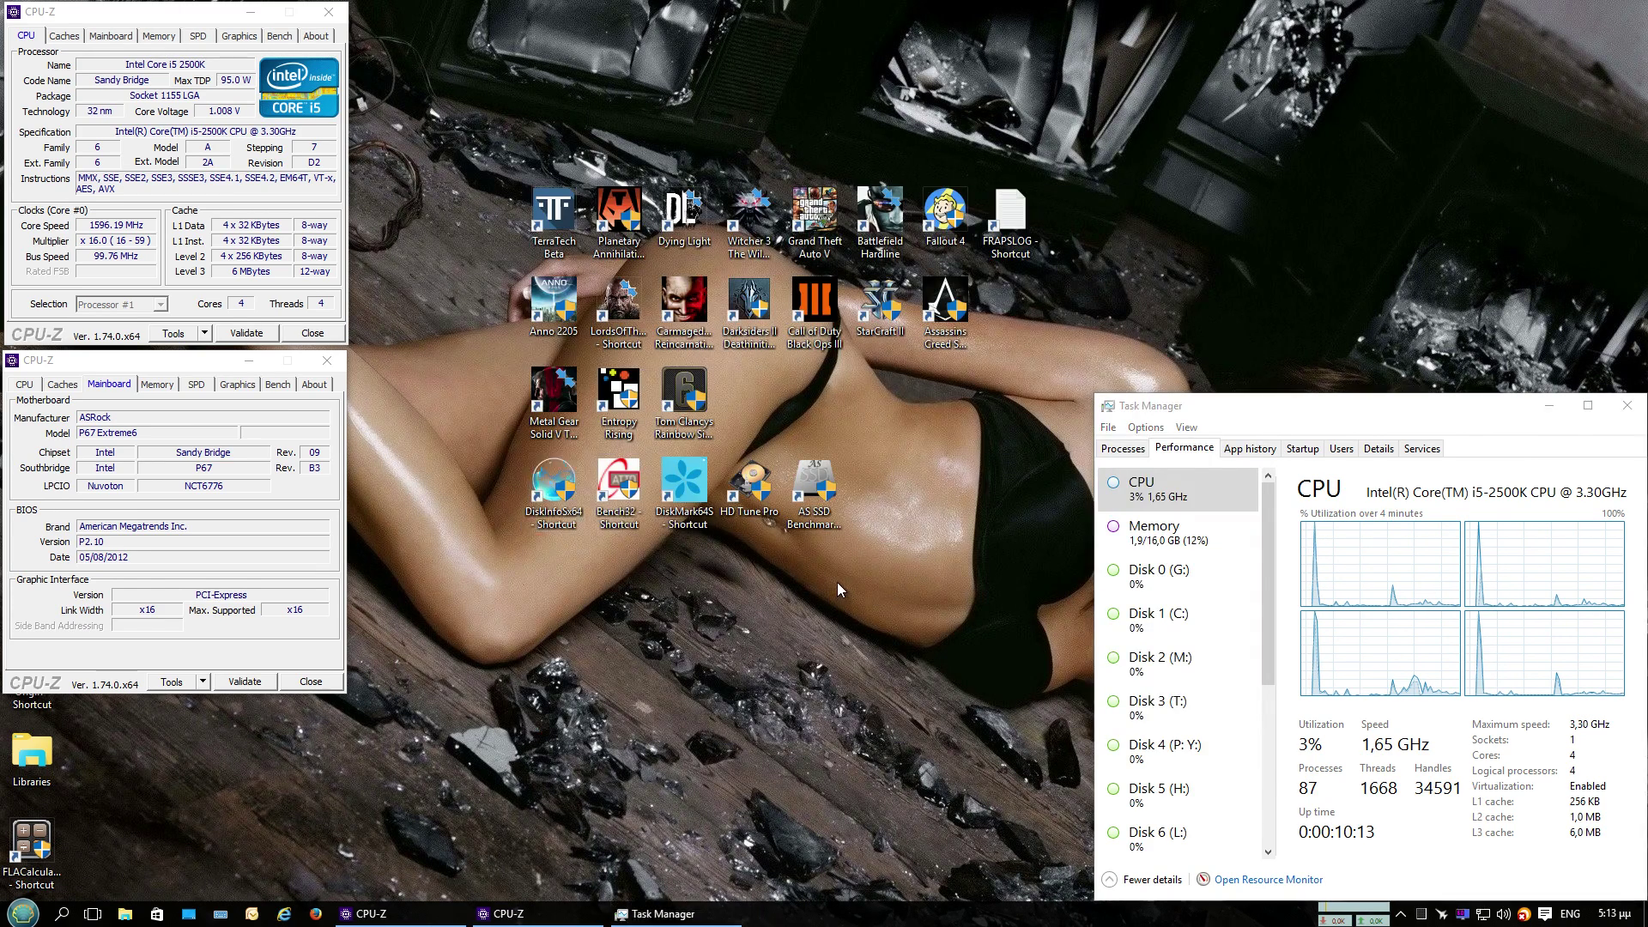
Run the ATTO Disk Benchmark on drive C: with a total length of 2 GB and minimize the program
{"action": "key", "text": "Left"}
{"action": "key", "text": "Left"}
{"action": "key", "text": "Return"}
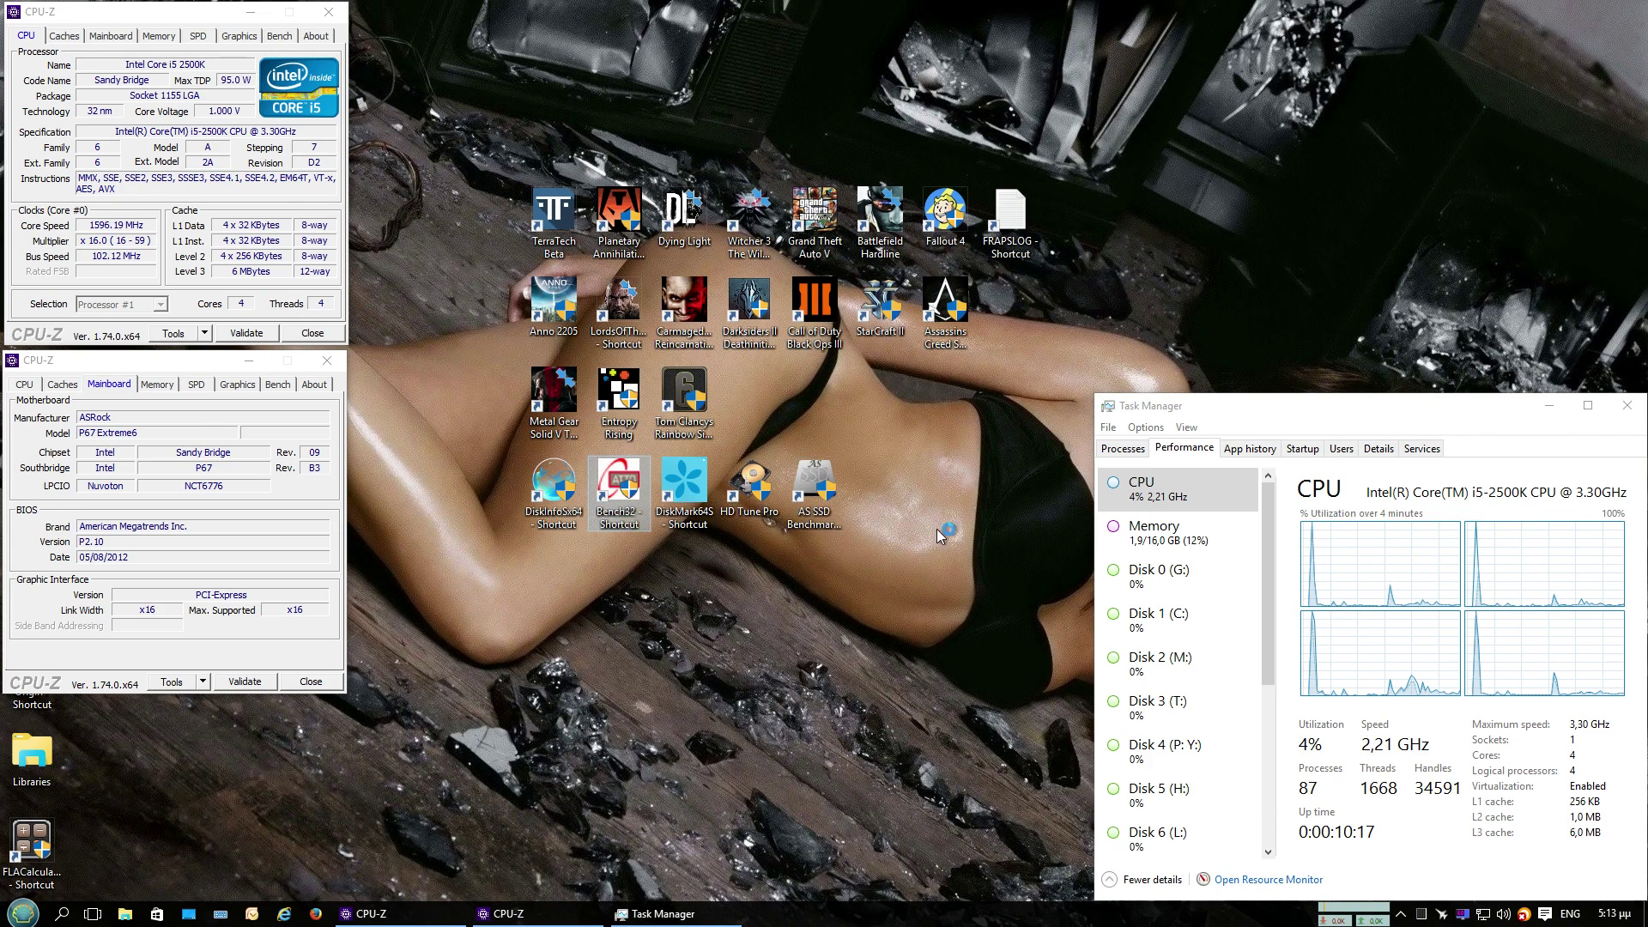
{"action": "left_click", "coordinate": [758, 317]}
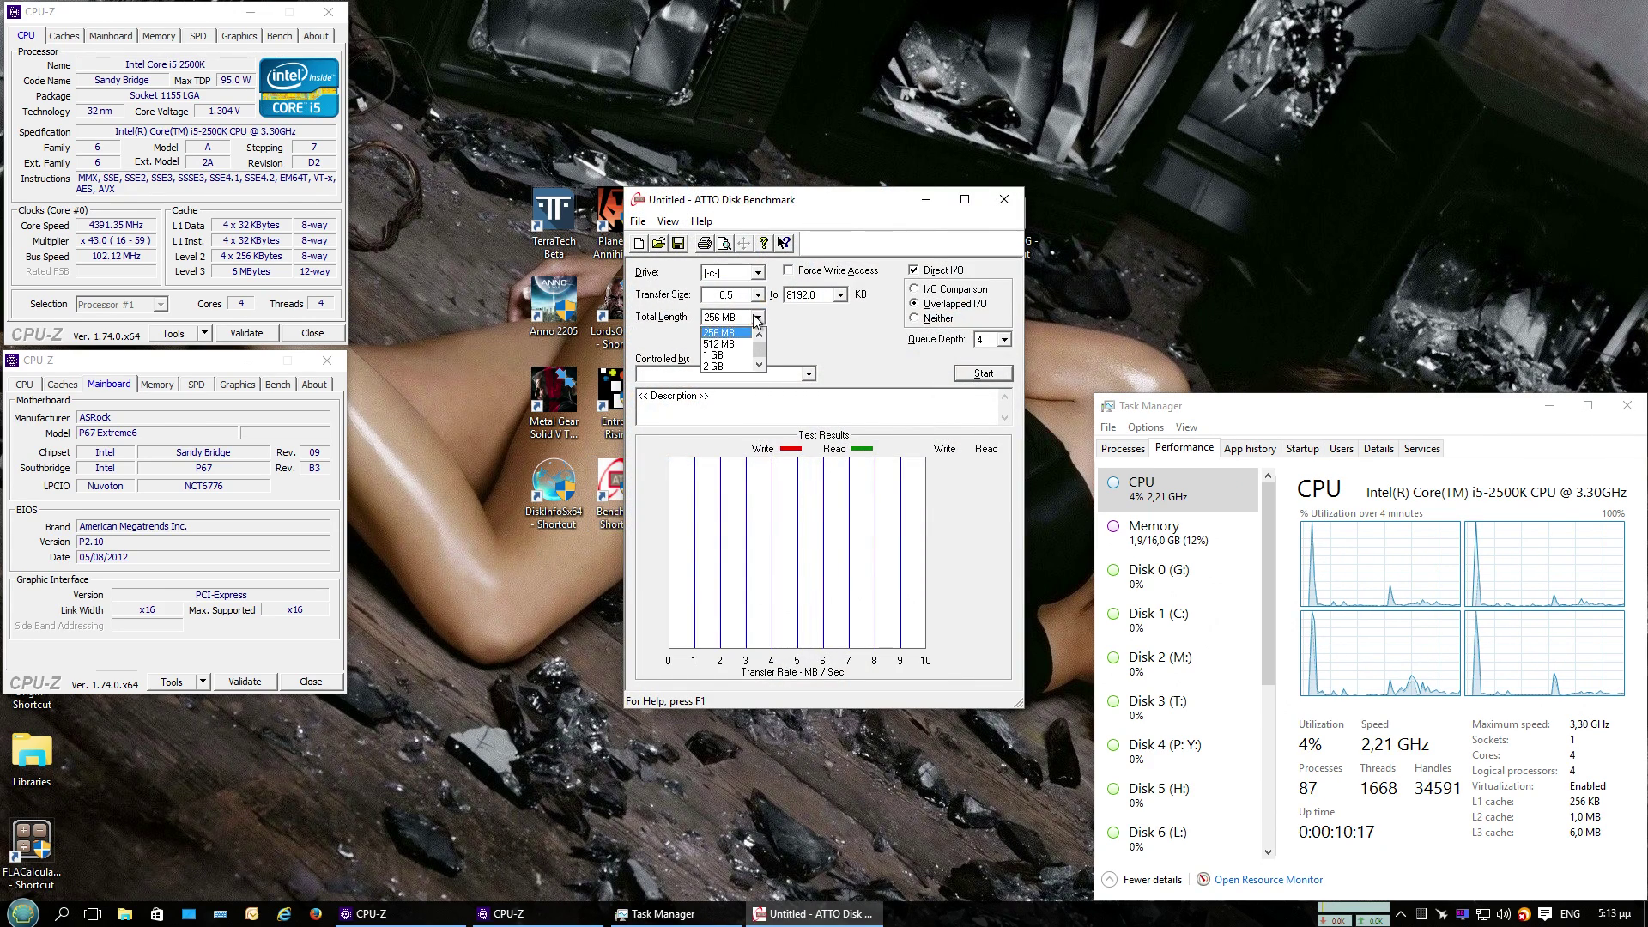
{"action": "left_click", "coordinate": [729, 364]}
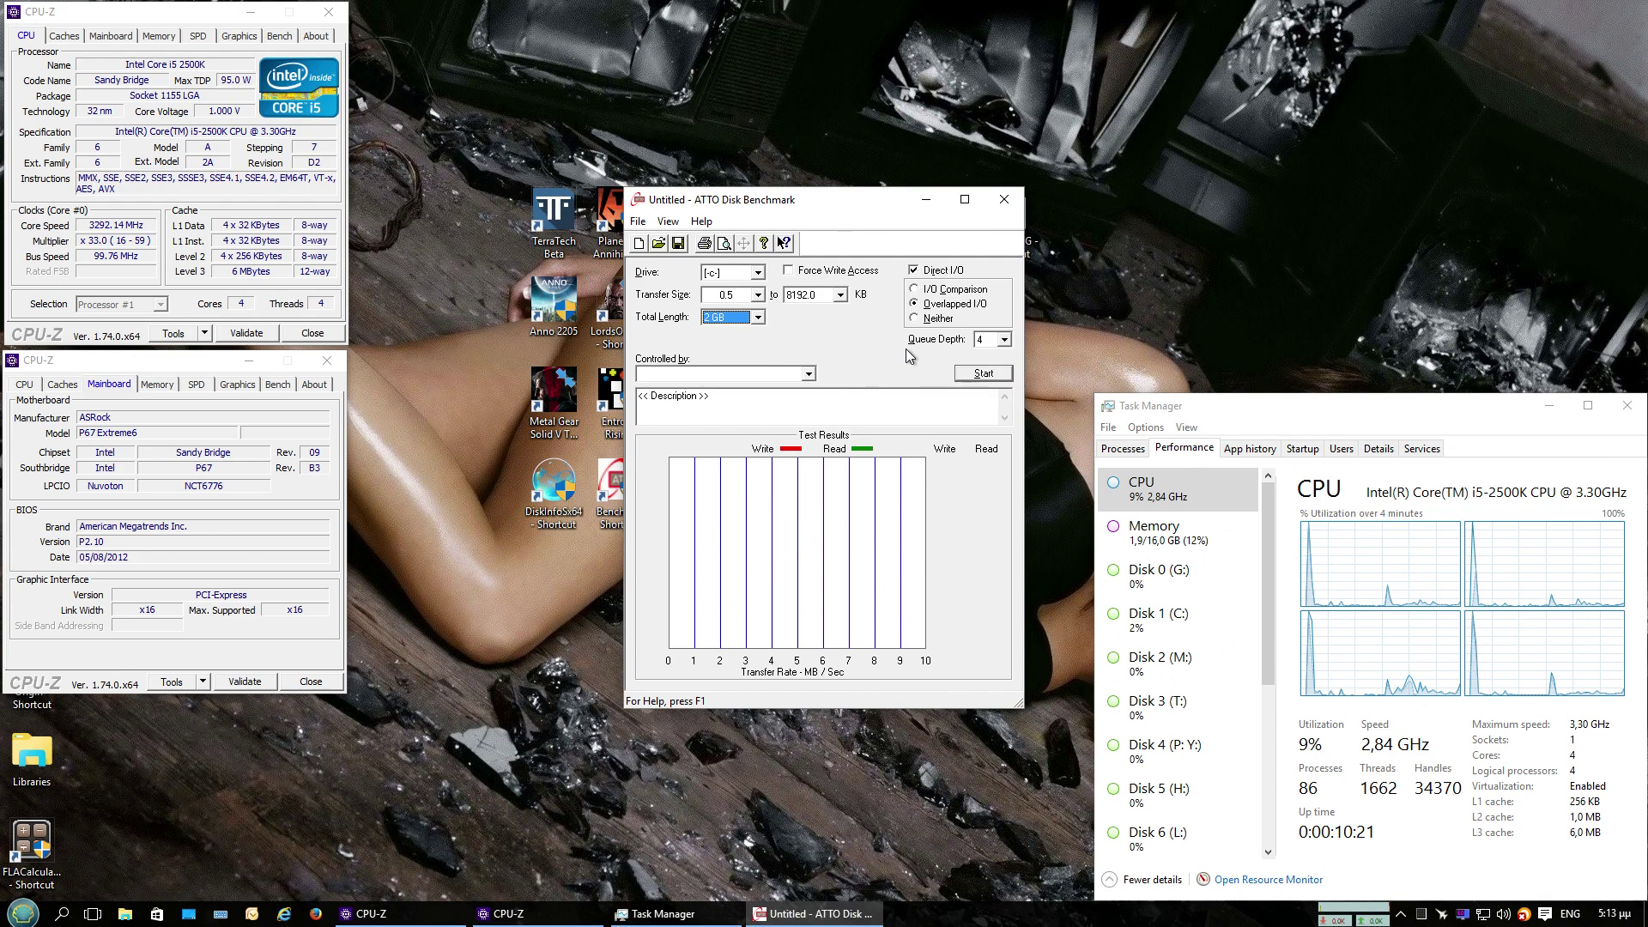
{"action": "left_click", "coordinate": [992, 376]}
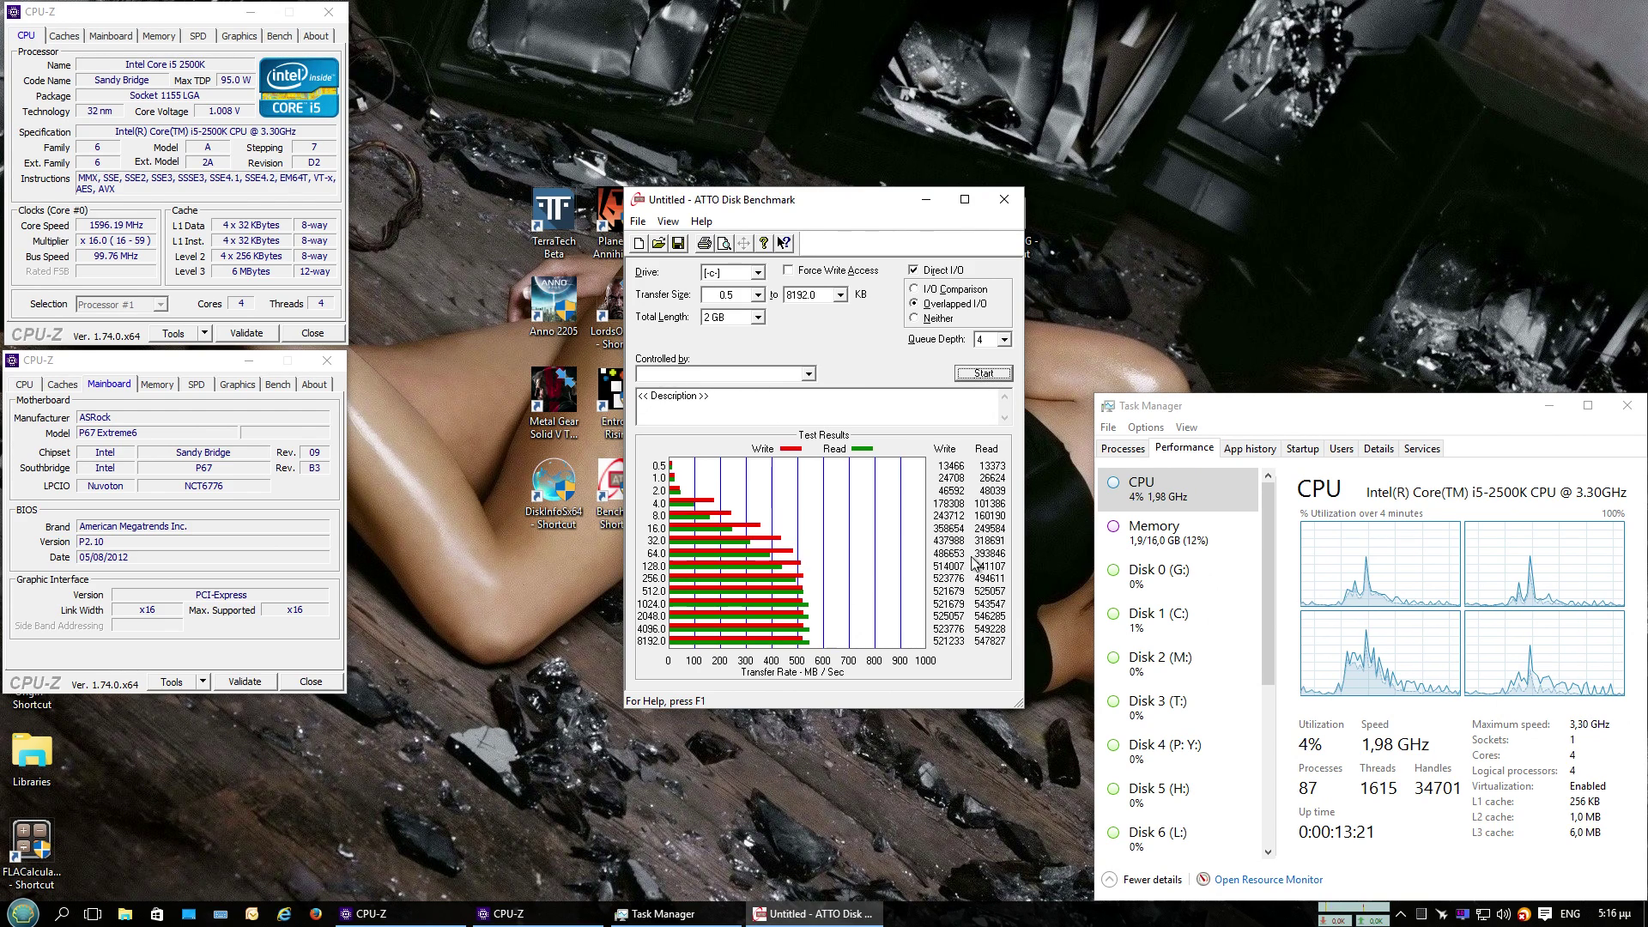
{"action": "left_click", "coordinate": [926, 202]}
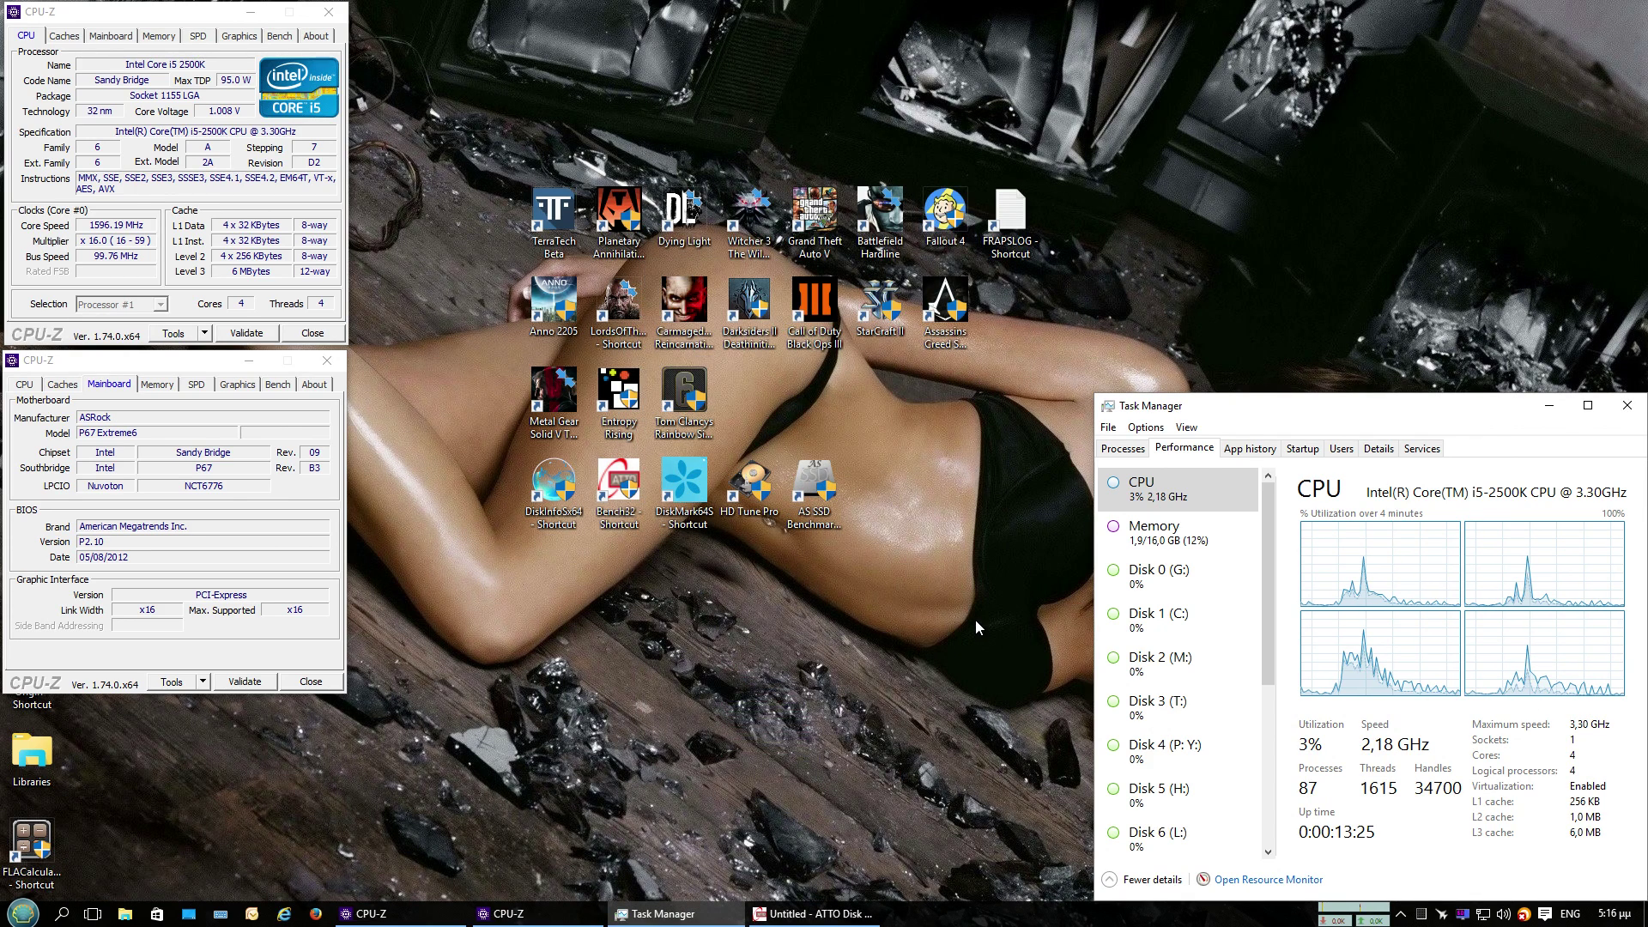
Run all CrystalDiskMark tests on drive C: with a 2GiB test size, check the 4K write IOPS, and minimize the program
{"action": "double_click", "coordinate": [684, 483]}
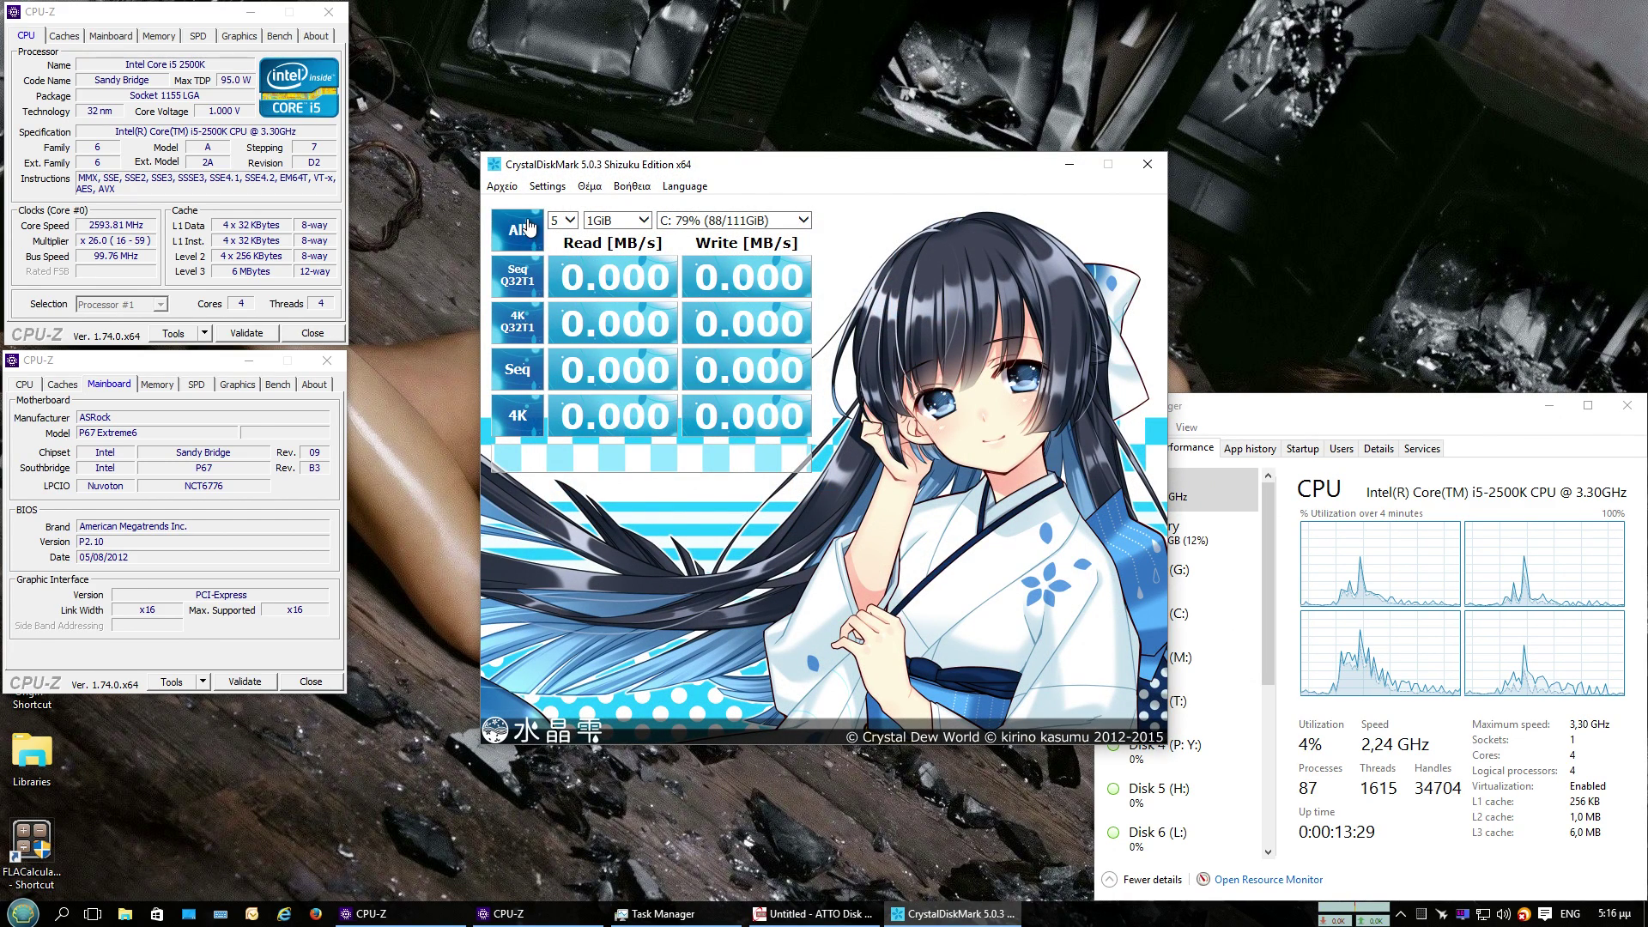
{"action": "left_click", "coordinate": [640, 221]}
{"action": "left_click", "coordinate": [614, 235]}
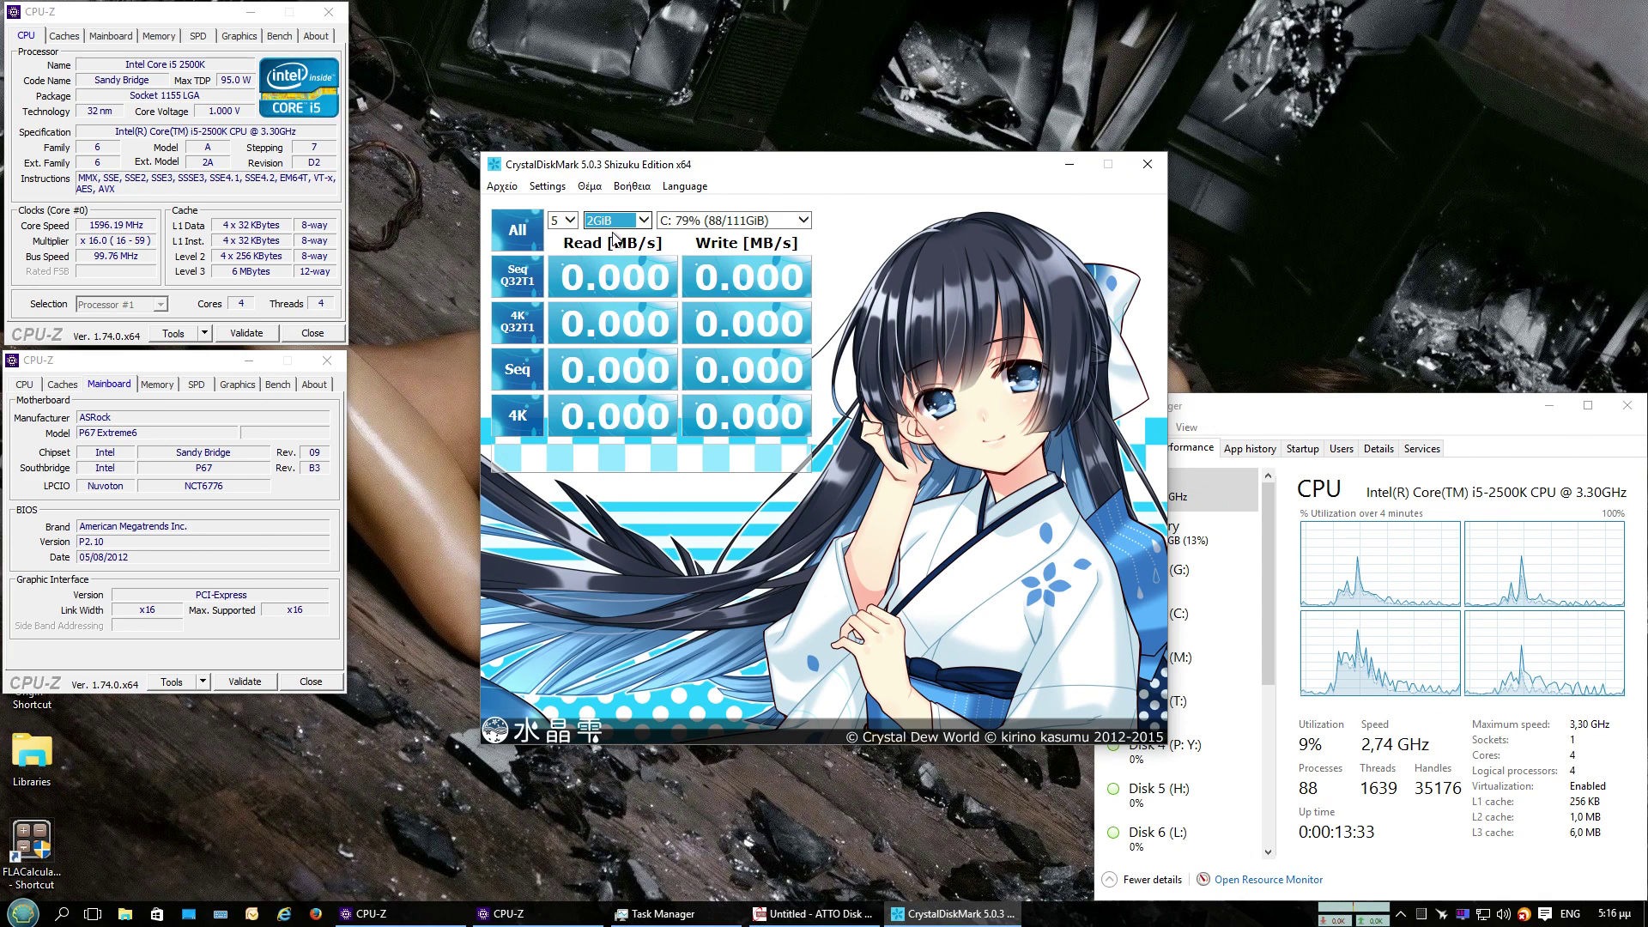
{"action": "left_click", "coordinate": [525, 232]}
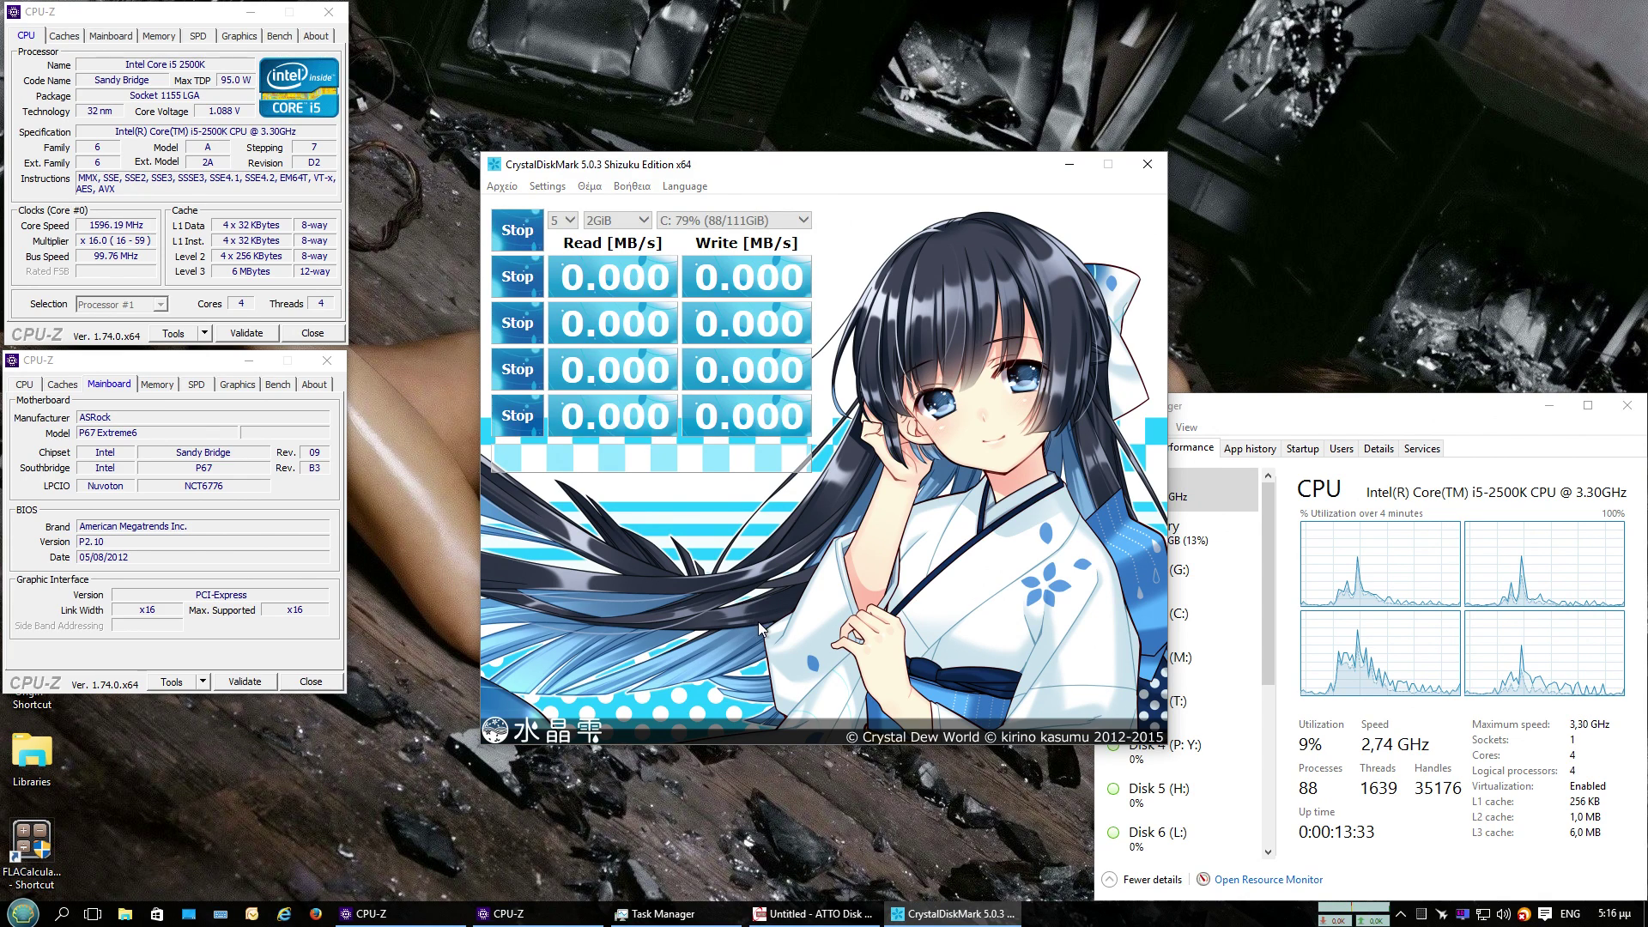
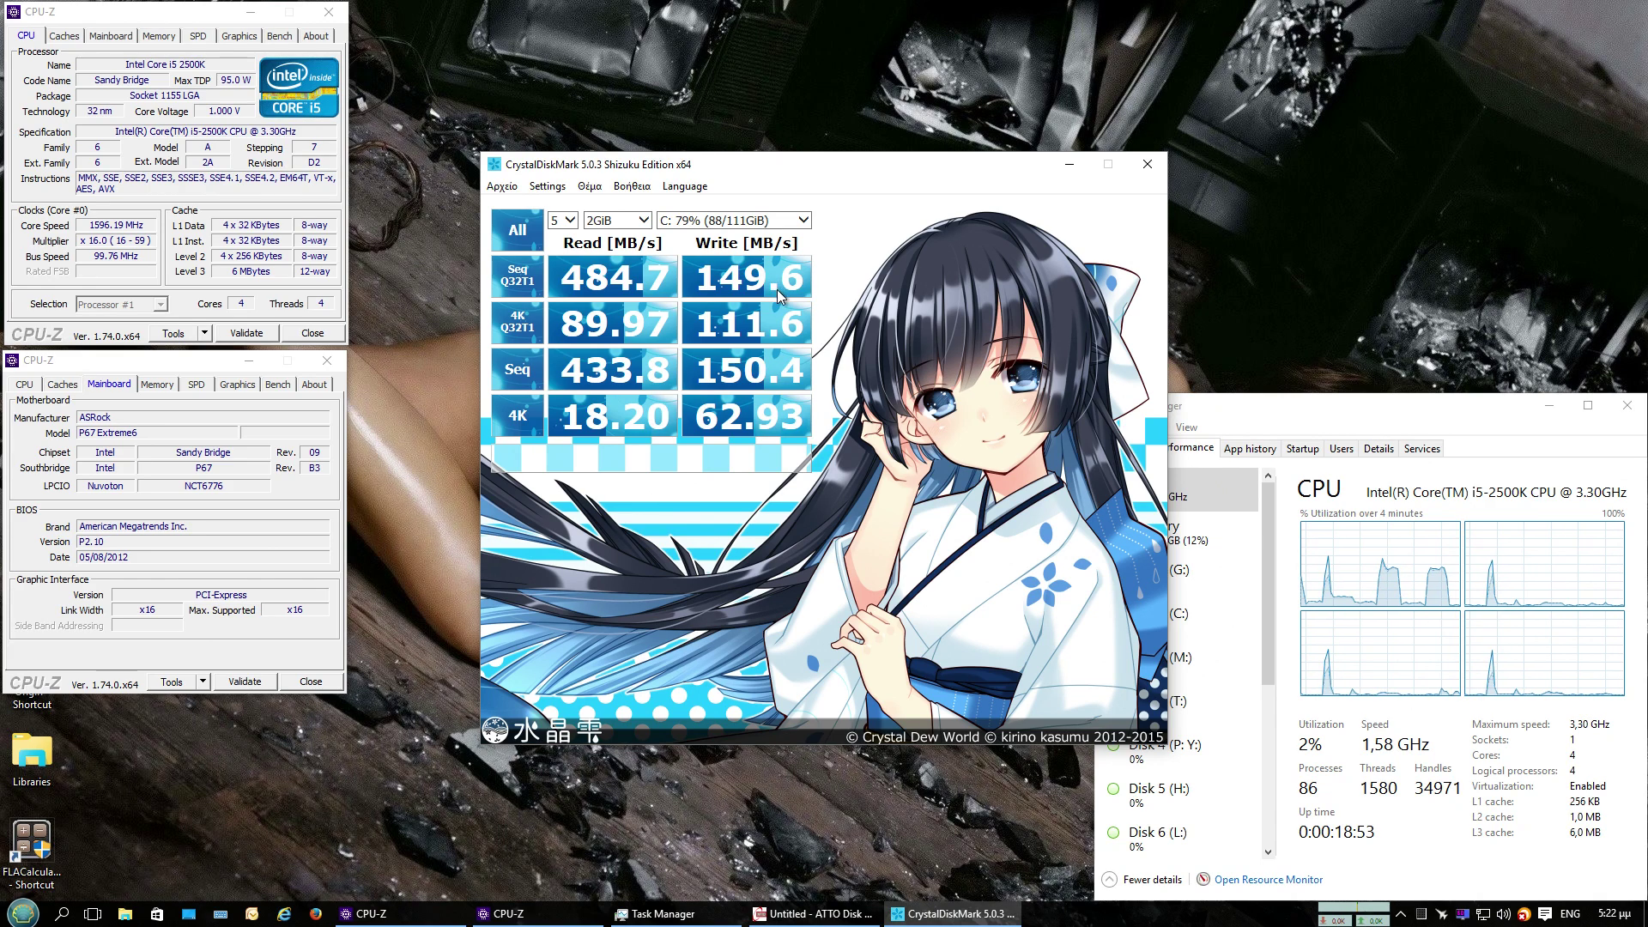
{"action": "mouse_move", "coordinate": [759, 437]}
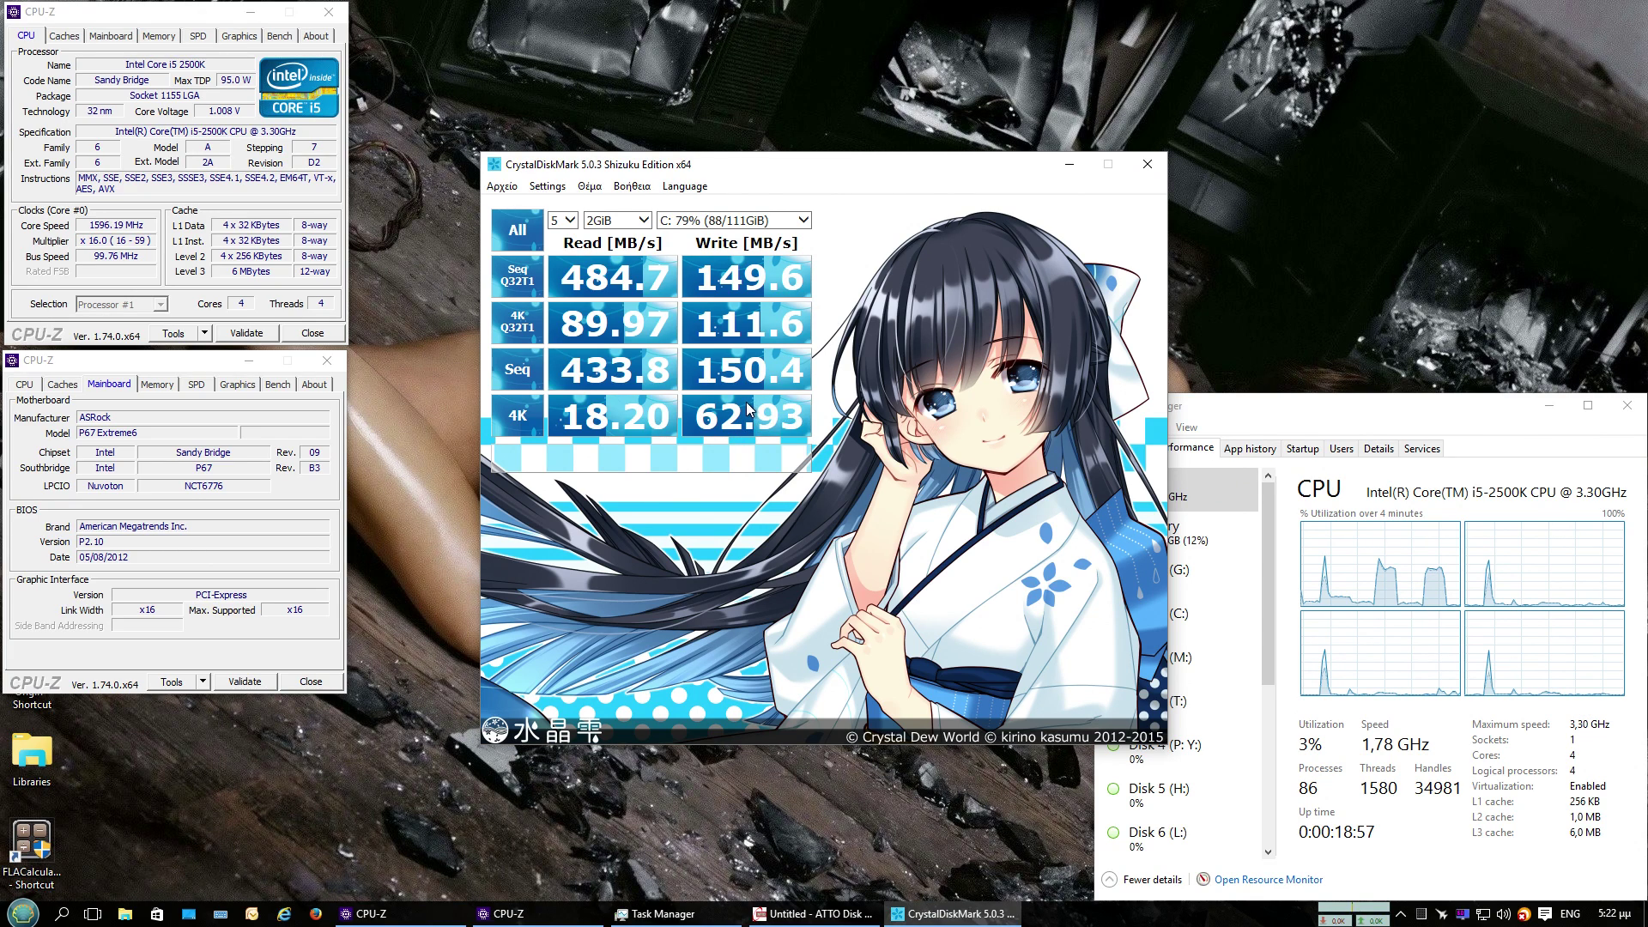
{"action": "mouse_move", "coordinate": [805, 415]}
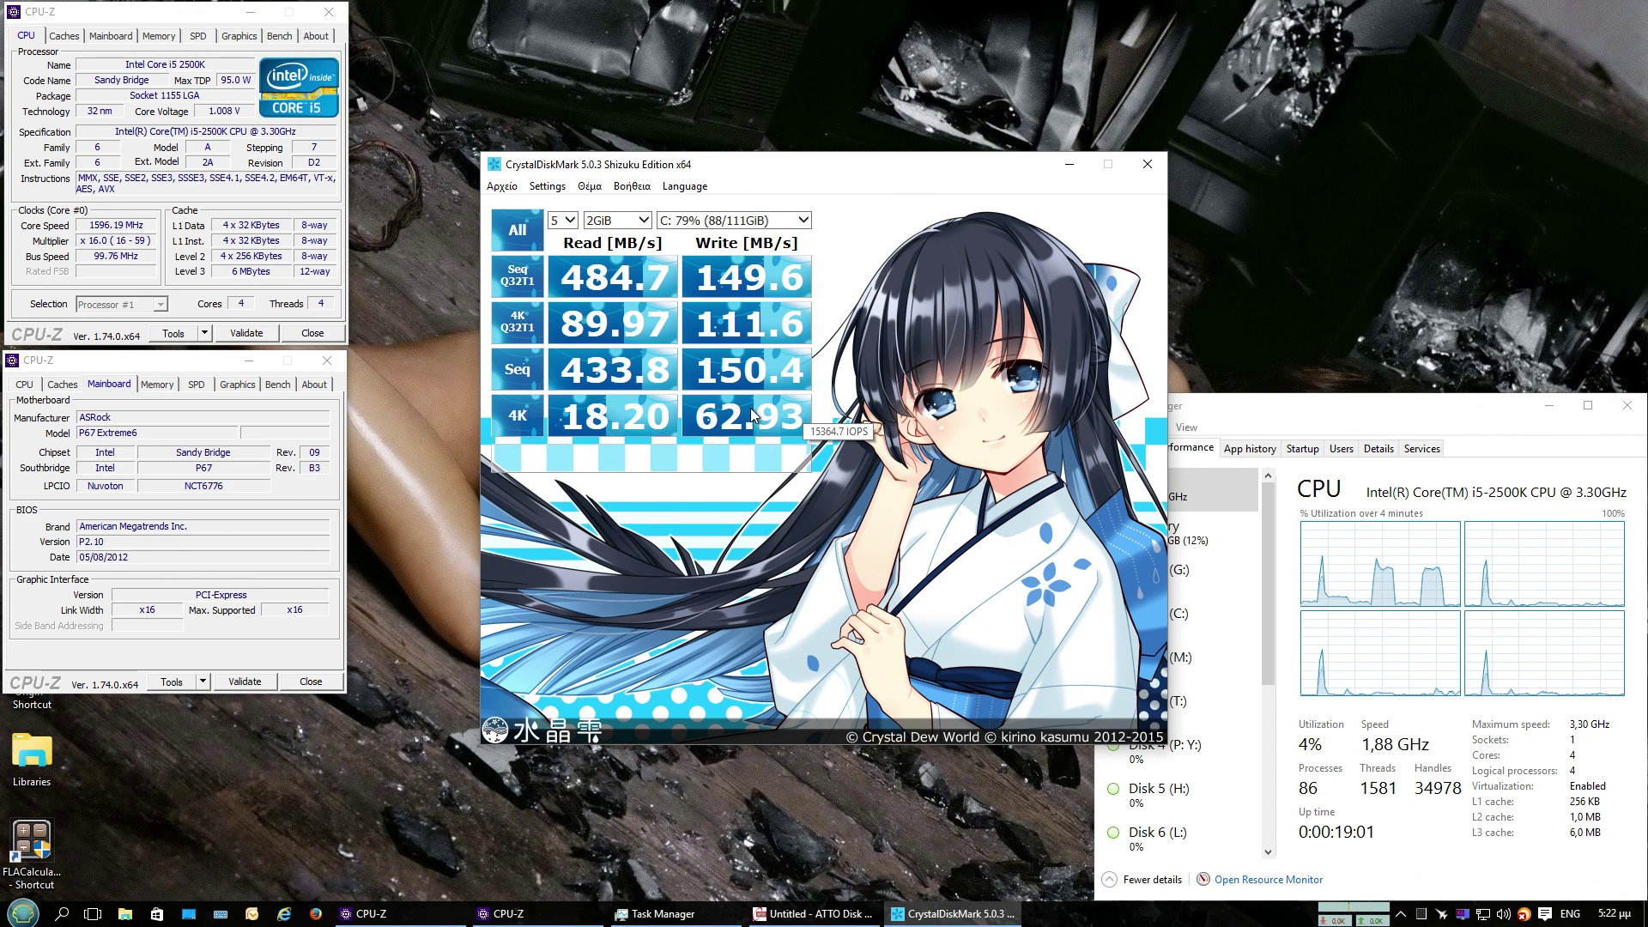
{"action": "left_click", "coordinate": [1070, 165]}
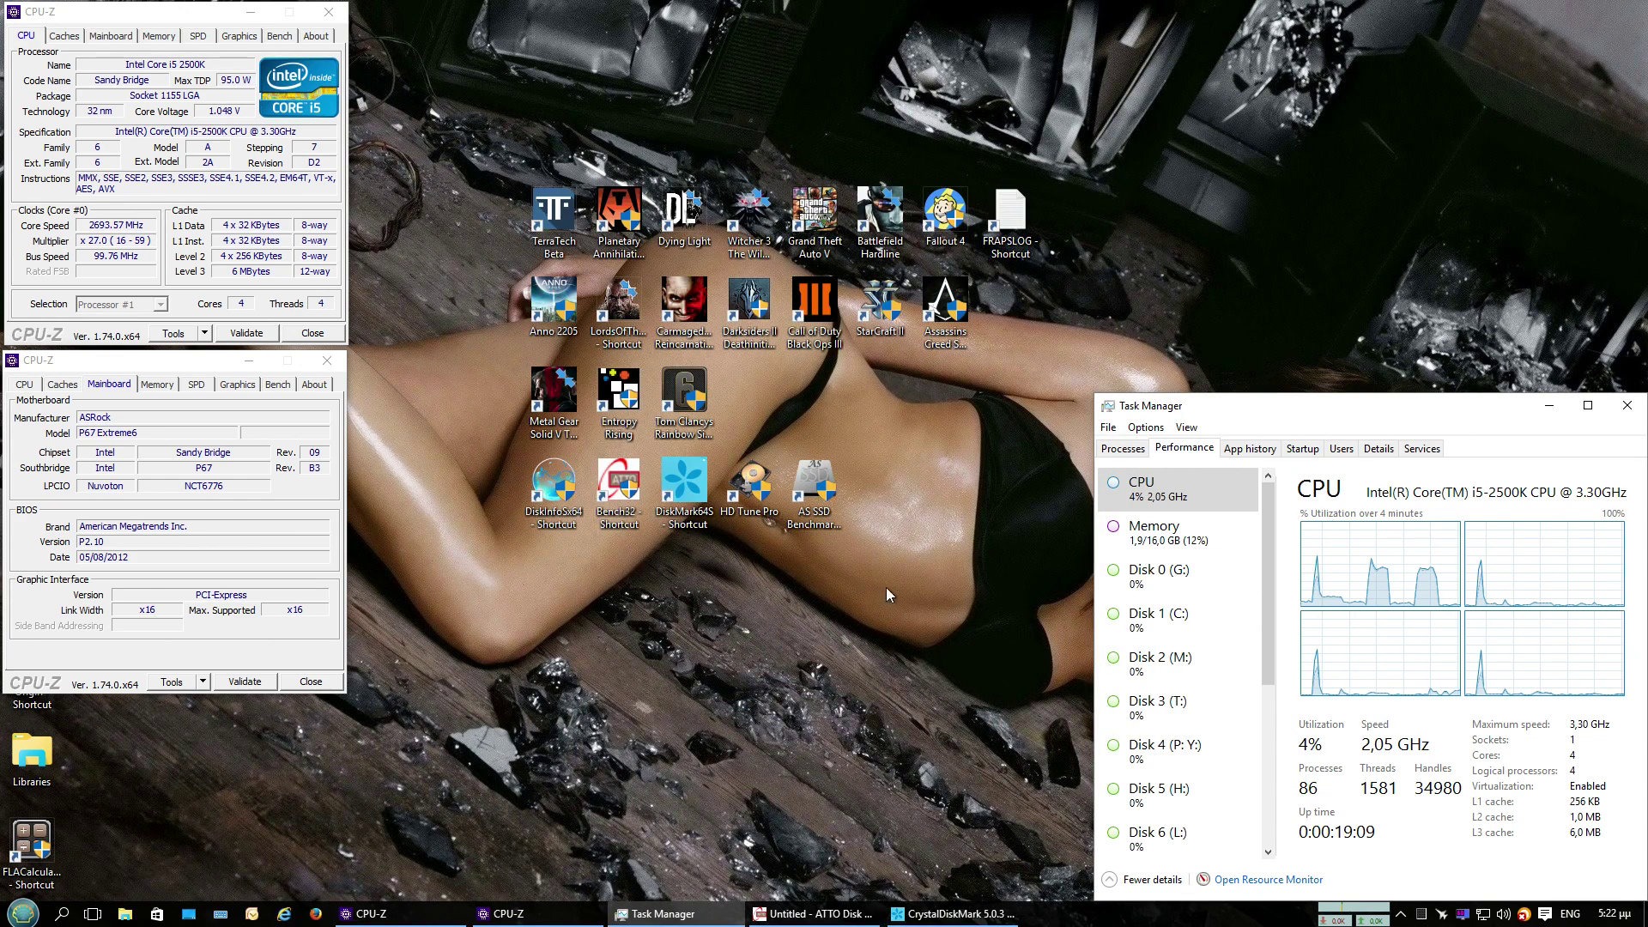
Run the HD Tune Pro read benchmark on the 120 gB Corsair Force GT and minimize the program
{"action": "double_click", "coordinate": [749, 477]}
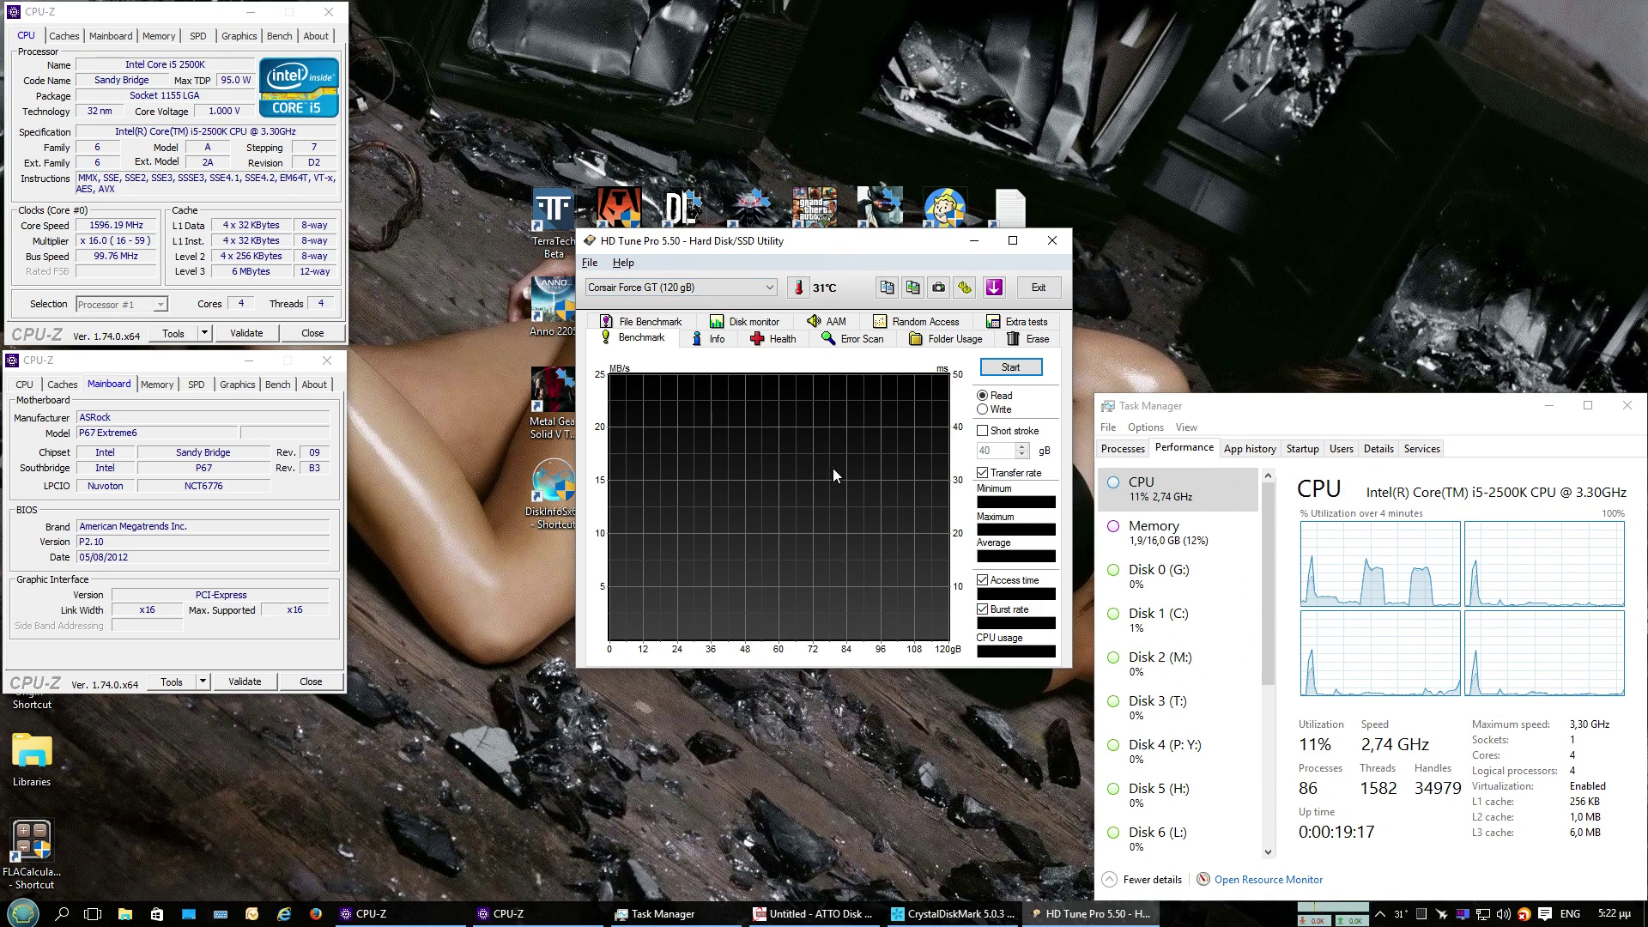
{"action": "left_click", "coordinate": [1013, 367]}
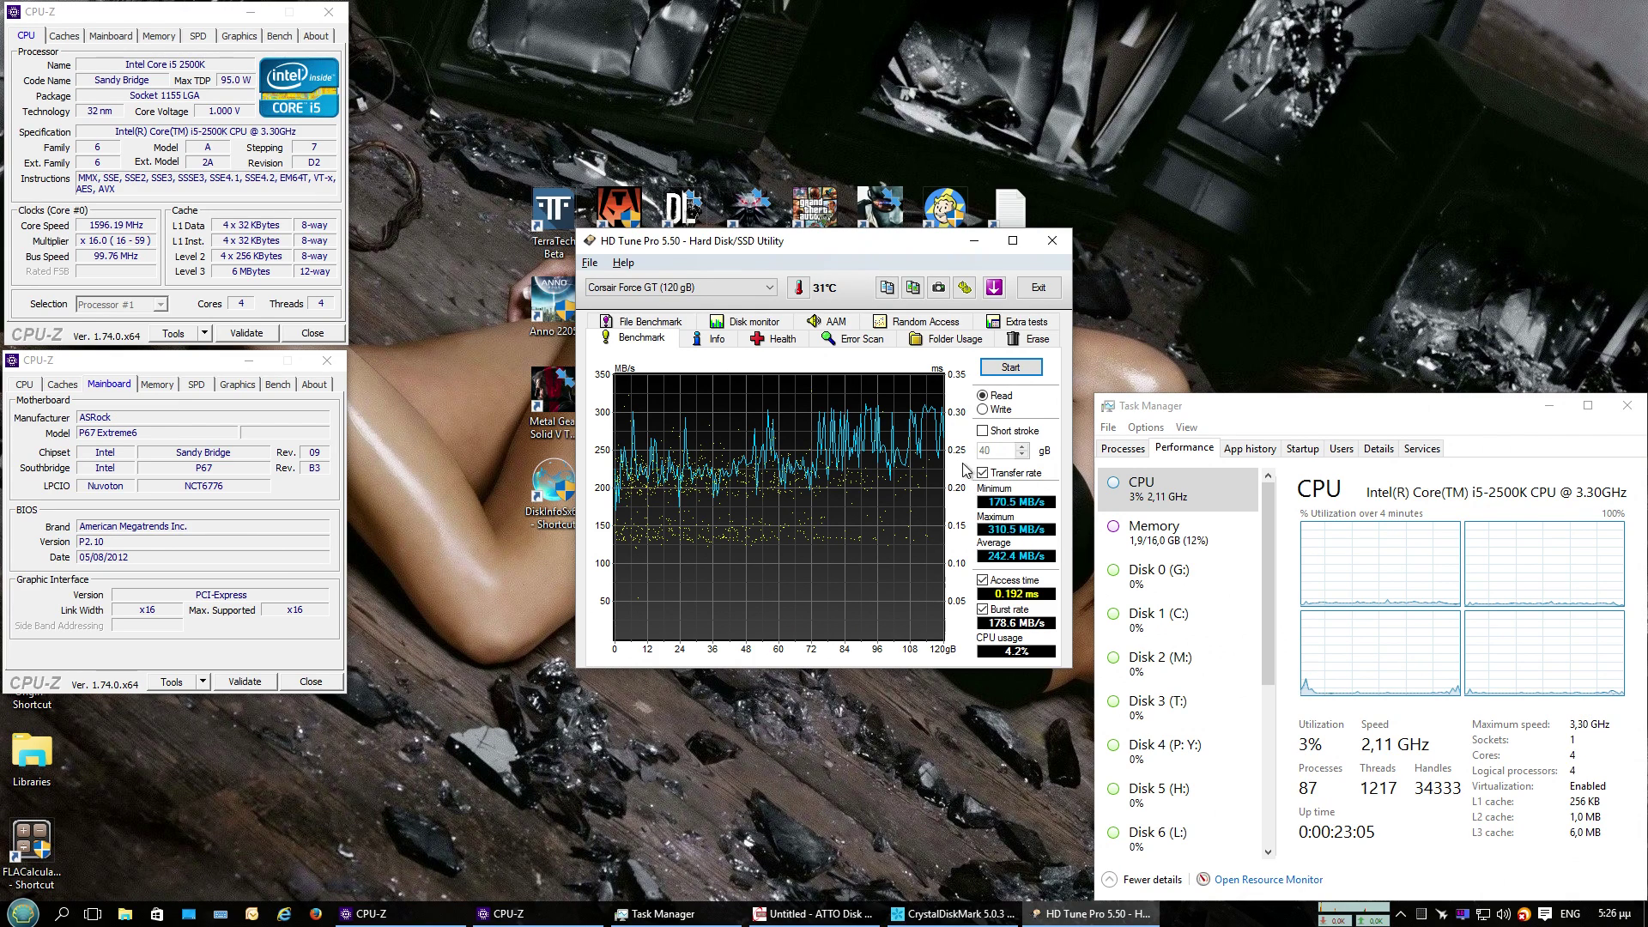
{"action": "left_click", "coordinate": [975, 247]}
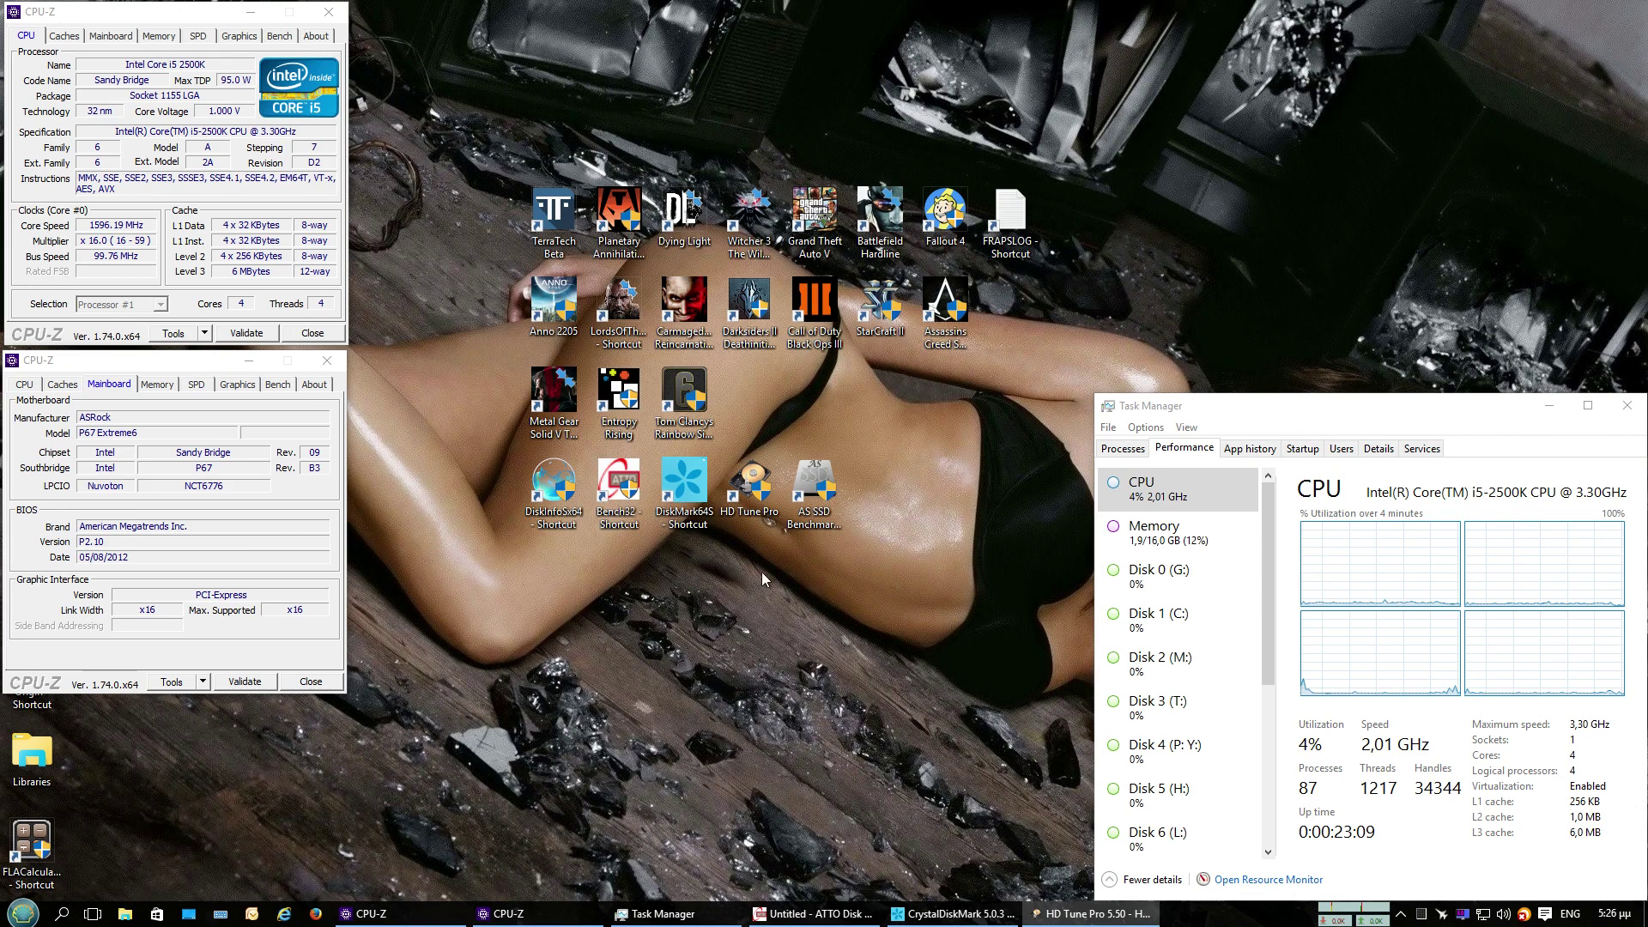
Run AS SSD Benchmark on the C: Corsair Force GT with a 3 GB test size and dismiss the error message
{"action": "double_click", "coordinate": [820, 487]}
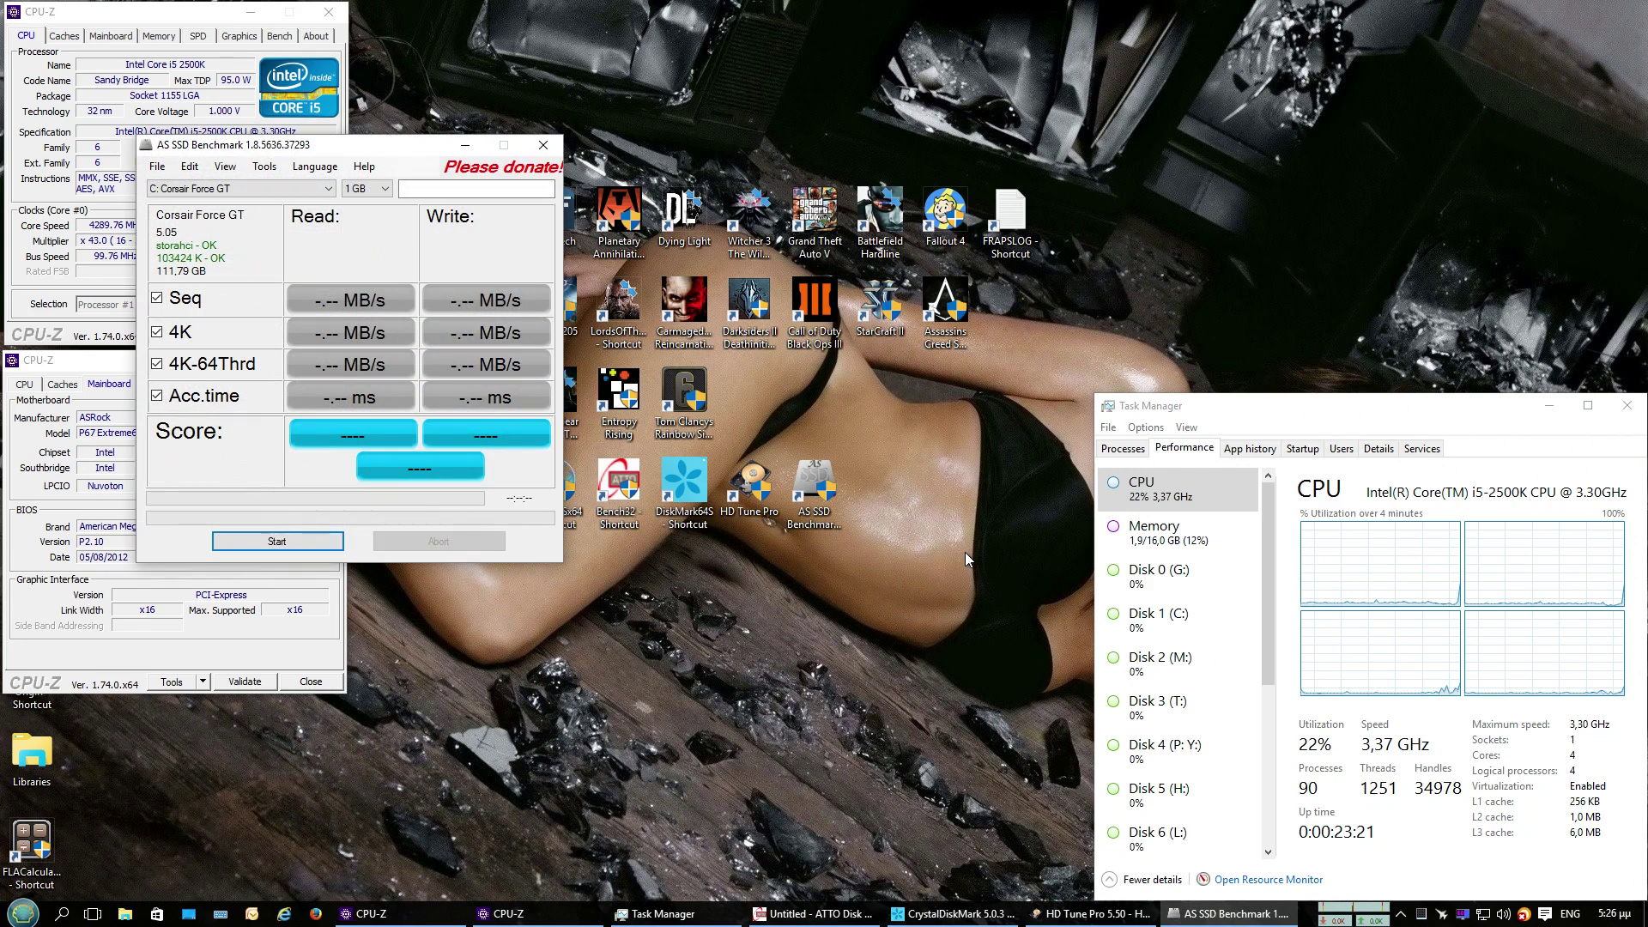
{"action": "left_click_drag", "start_coordinate": [385, 147], "coordinate": [802, 127]}
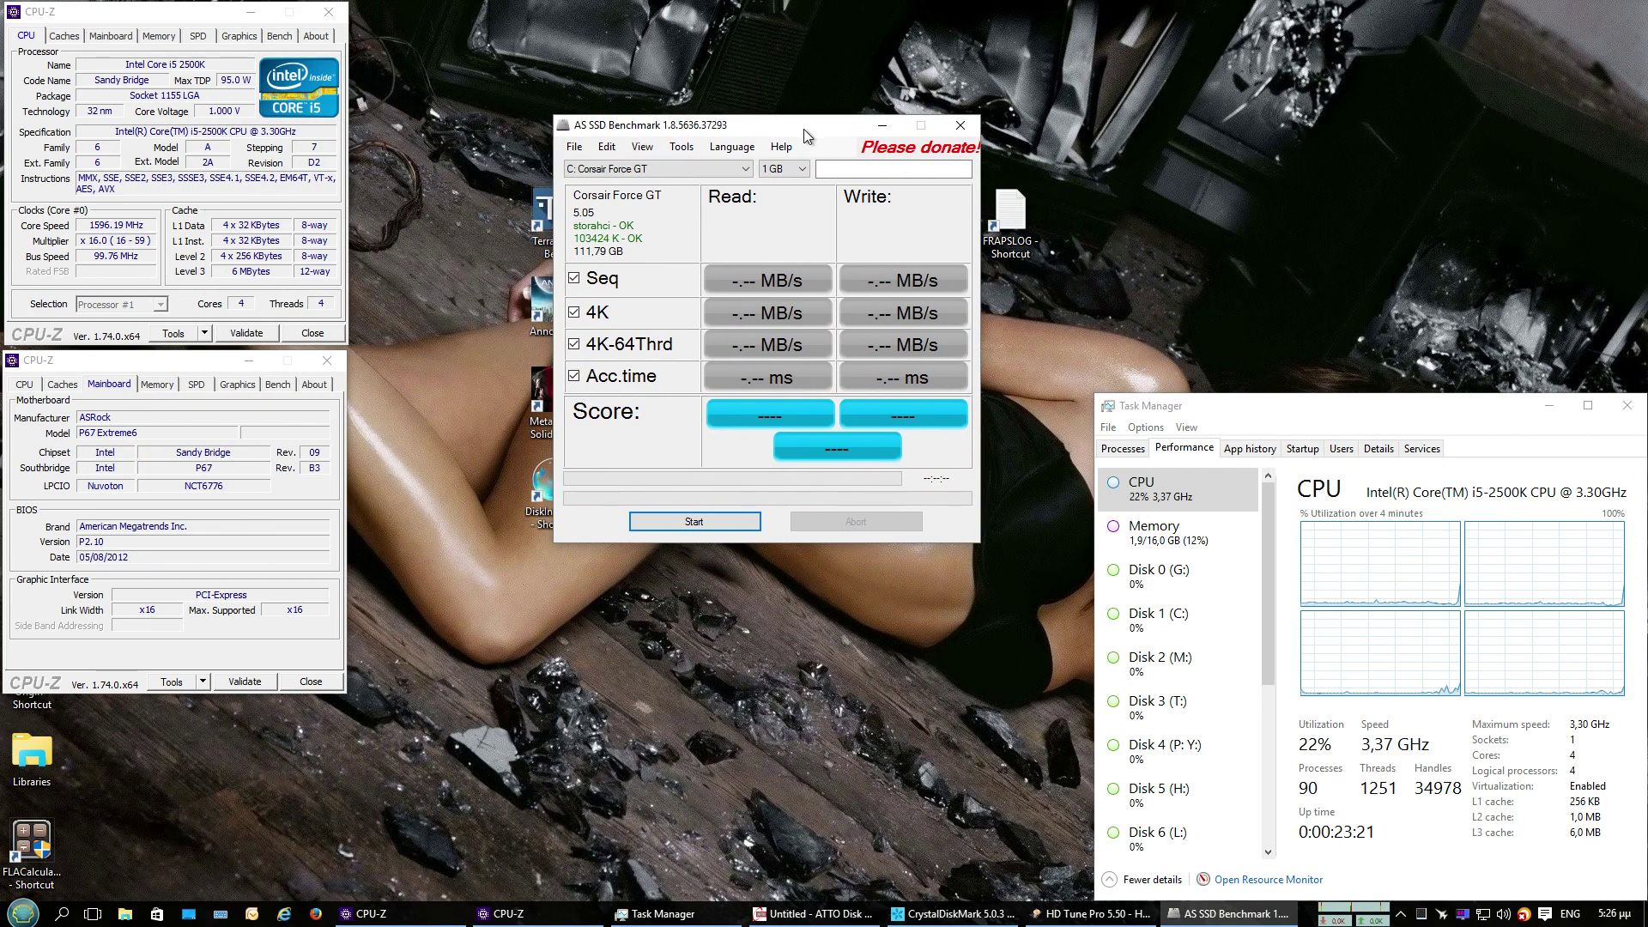
{"action": "left_click", "coordinate": [781, 169]}
{"action": "left_click", "coordinate": [777, 205]}
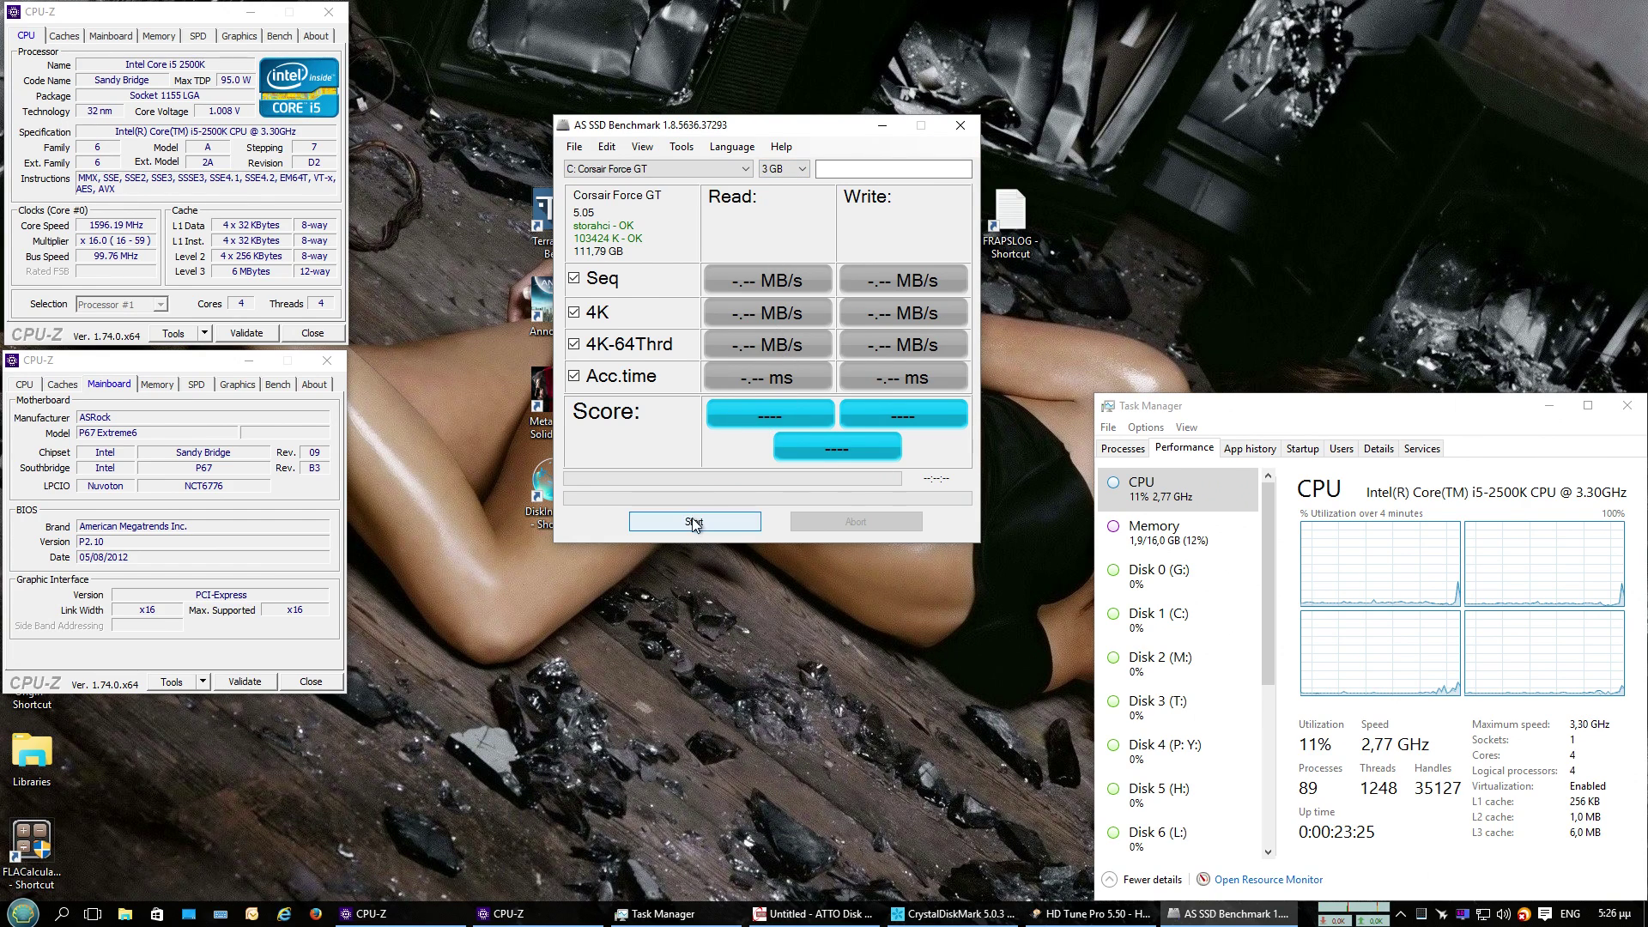
{"action": "left_click", "coordinate": [687, 521]}
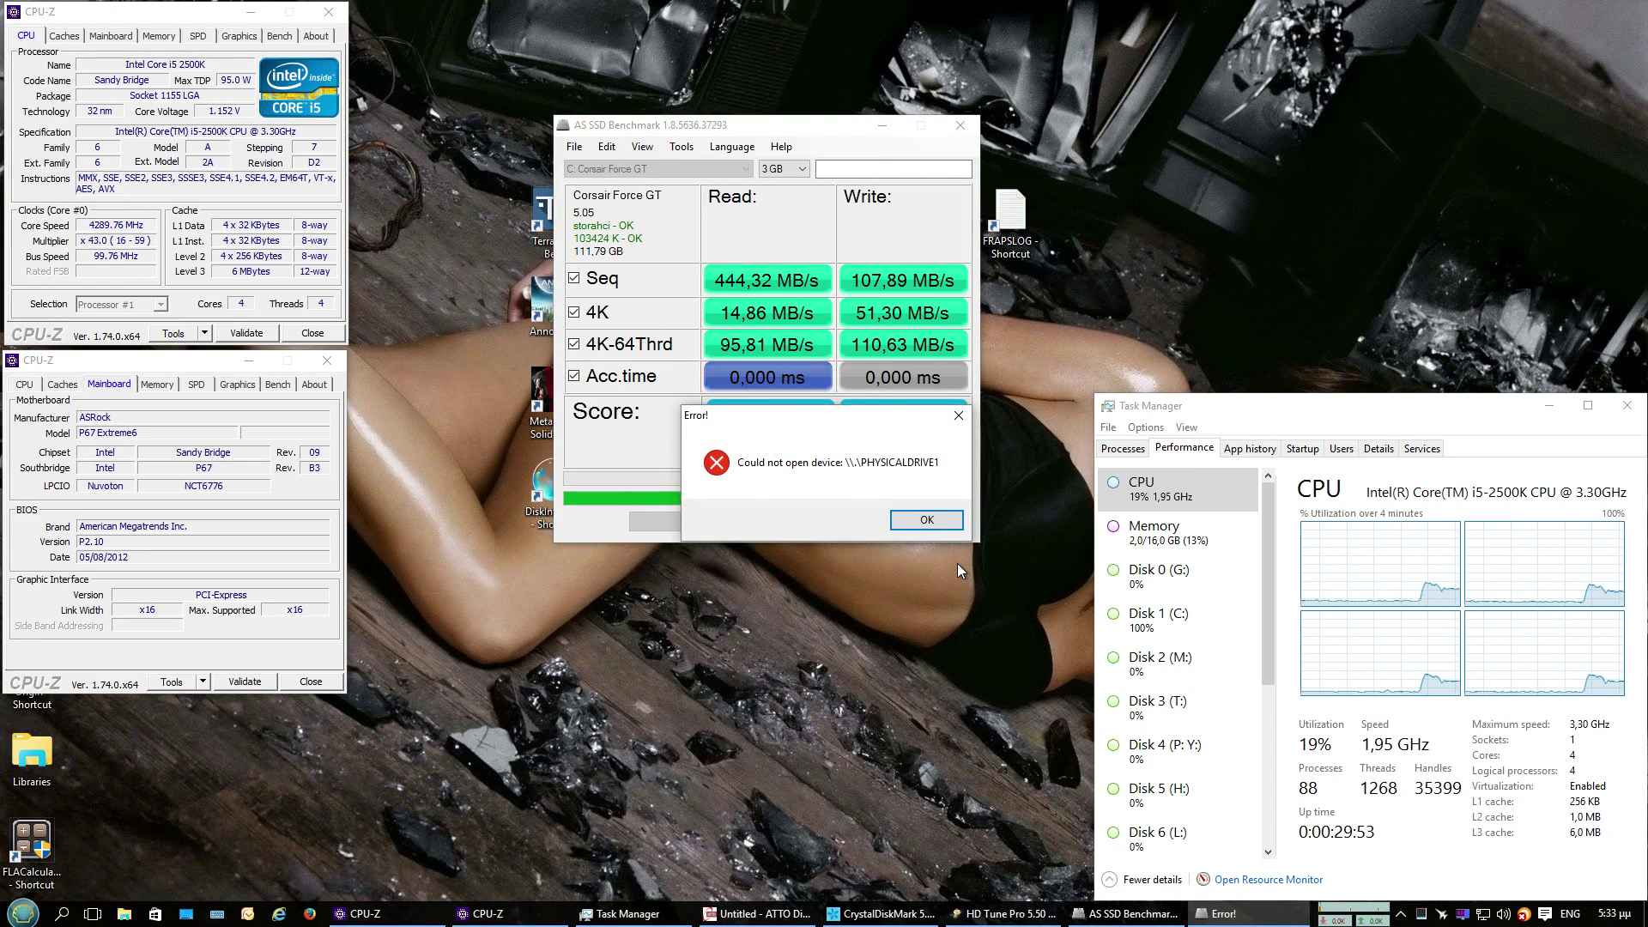
{"action": "left_click", "coordinate": [935, 524]}
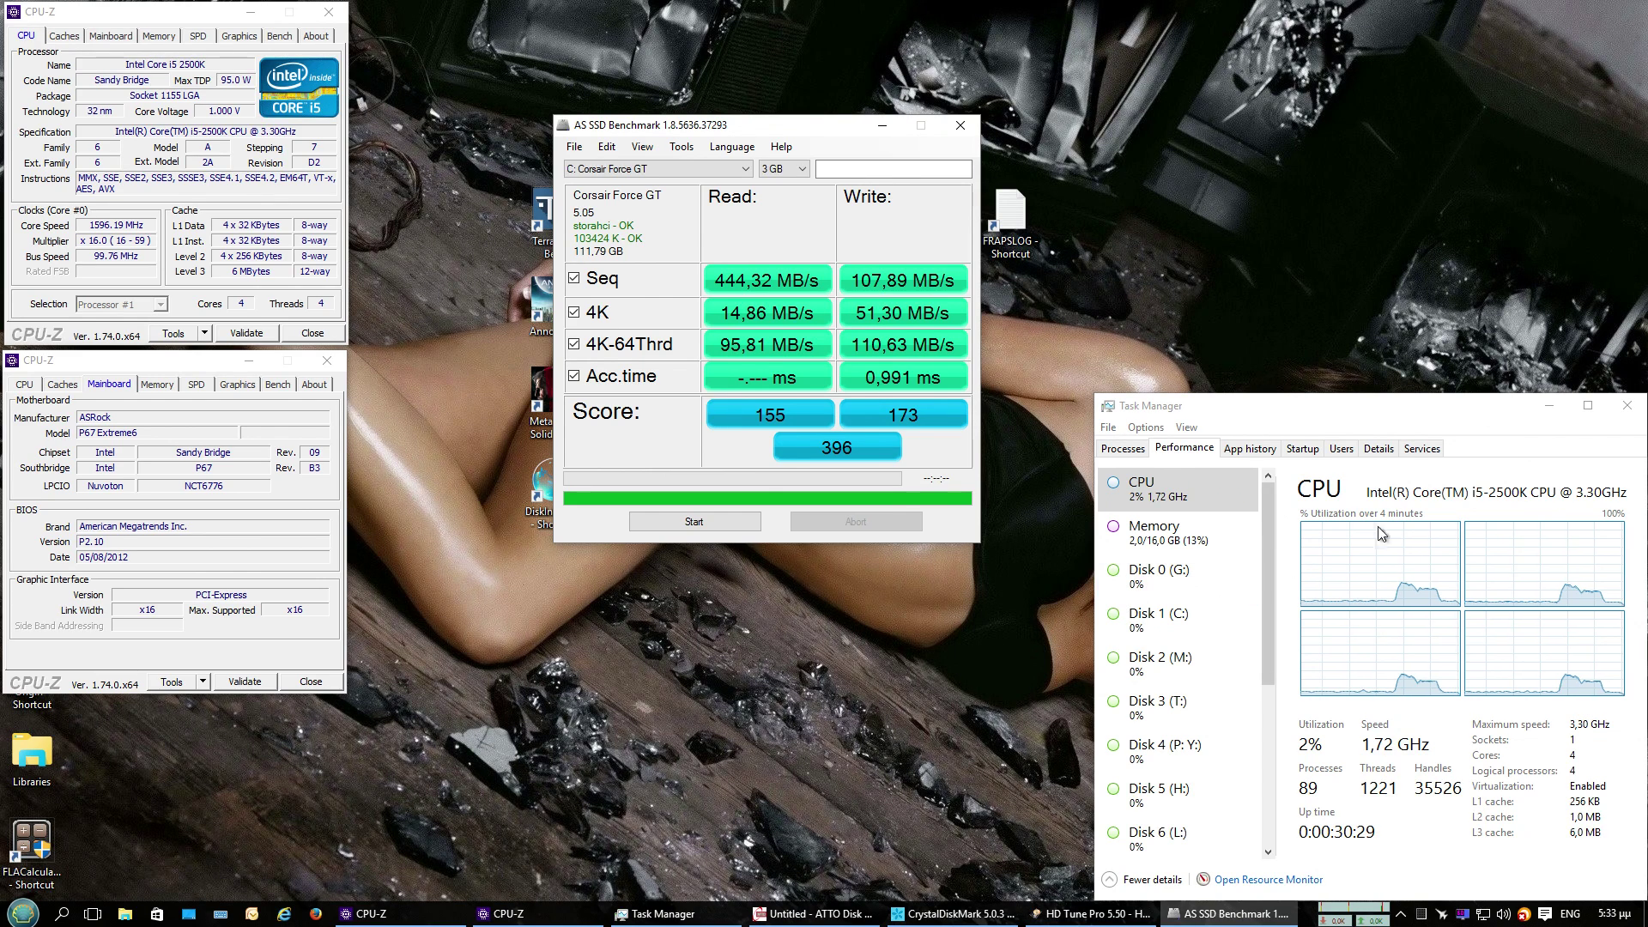
Minimize Task Manager and lay out the AS SSD, HD Tune Pro, CrystalDiskMark and ATTO result windows together on the desktop
{"action": "left_click", "coordinate": [1549, 405]}
{"action": "left_click_drag", "start_coordinate": [755, 131], "coordinate": [492, 16]}
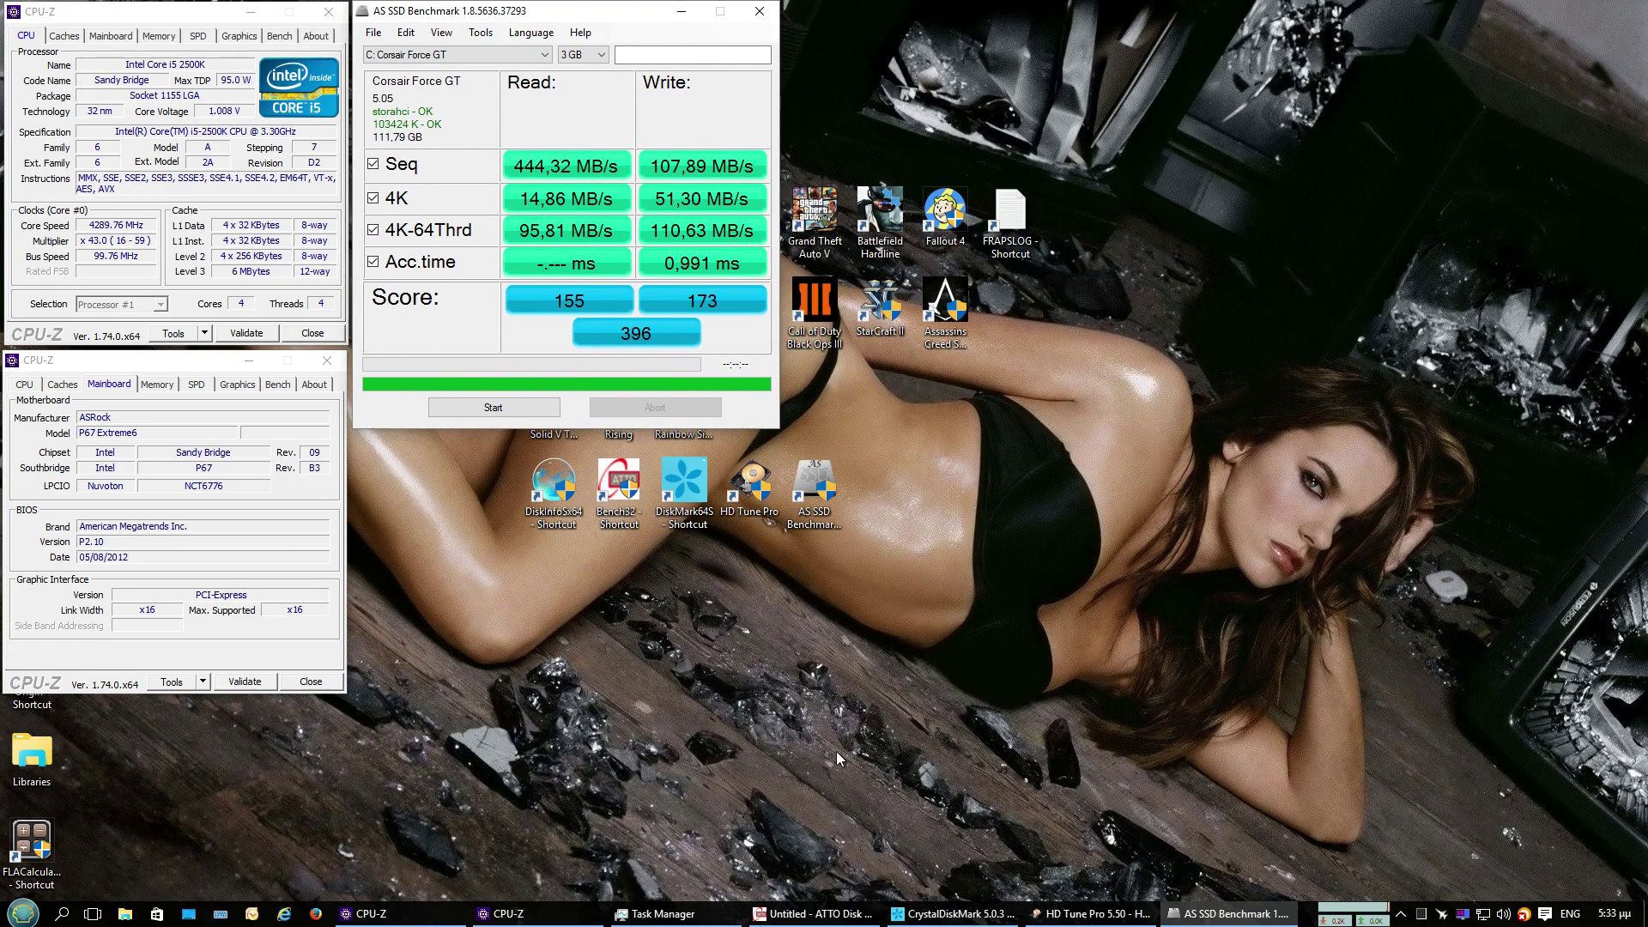
{"action": "left_click", "coordinate": [1107, 915]}
{"action": "left_click_drag", "start_coordinate": [782, 247], "coordinate": [987, 23]}
{"action": "left_click", "coordinate": [961, 913]}
{"action": "left_click_drag", "start_coordinate": [830, 168], "coordinate": [696, 443]}
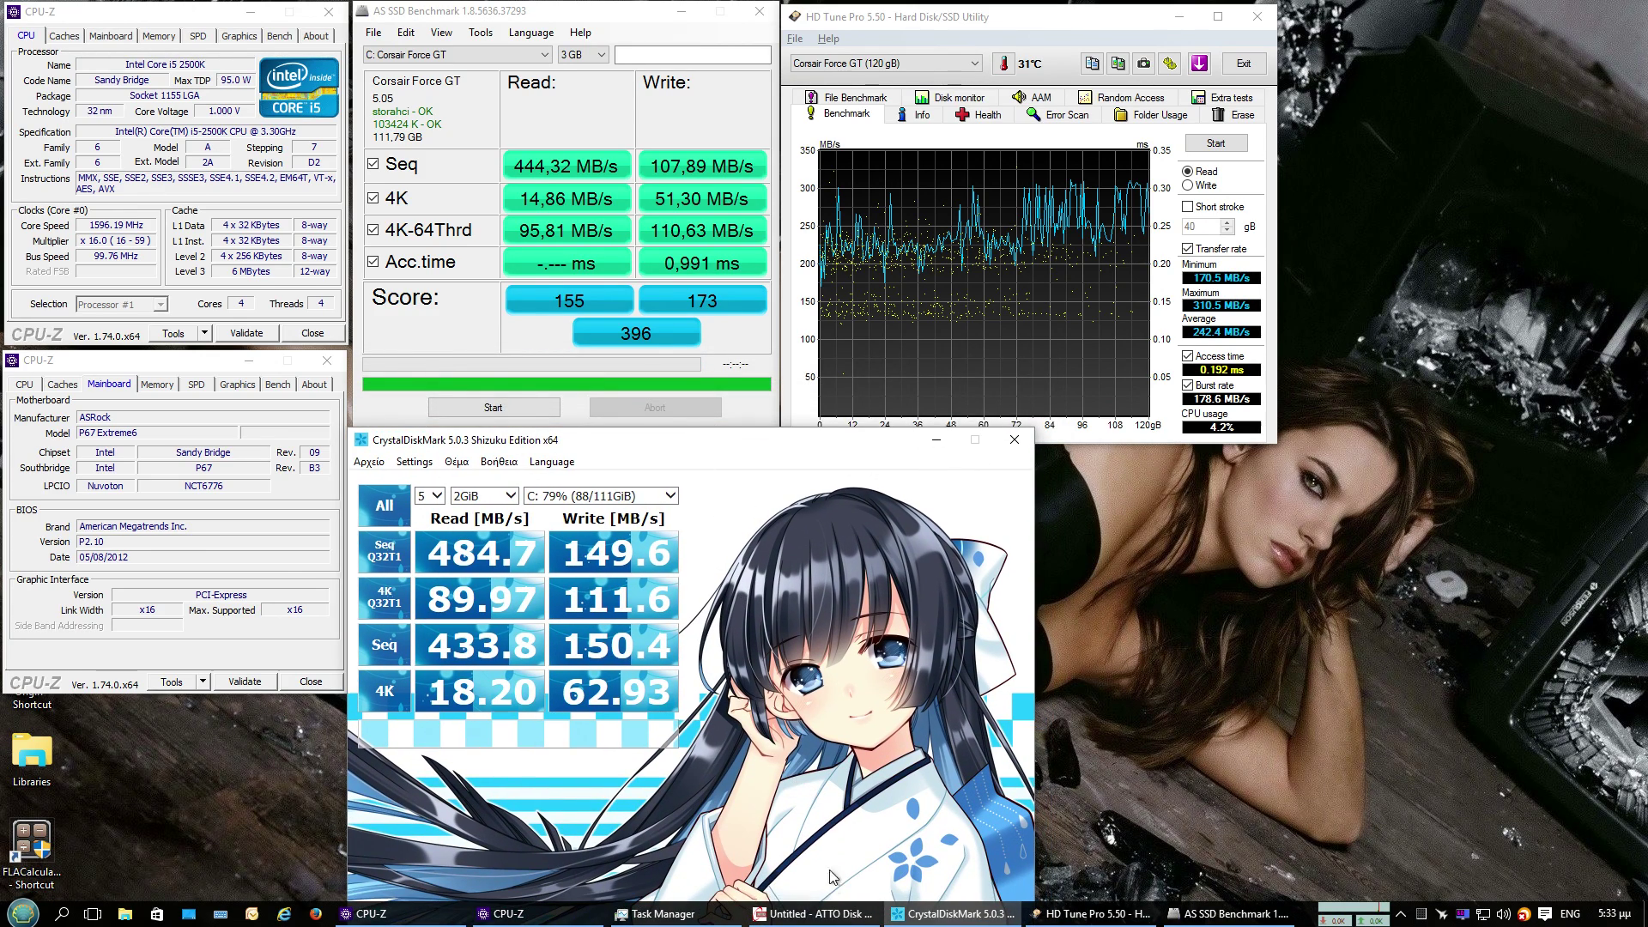
{"action": "left_click", "coordinate": [812, 913]}
{"action": "left_click_drag", "start_coordinate": [792, 204], "coordinate": [1224, 430]}
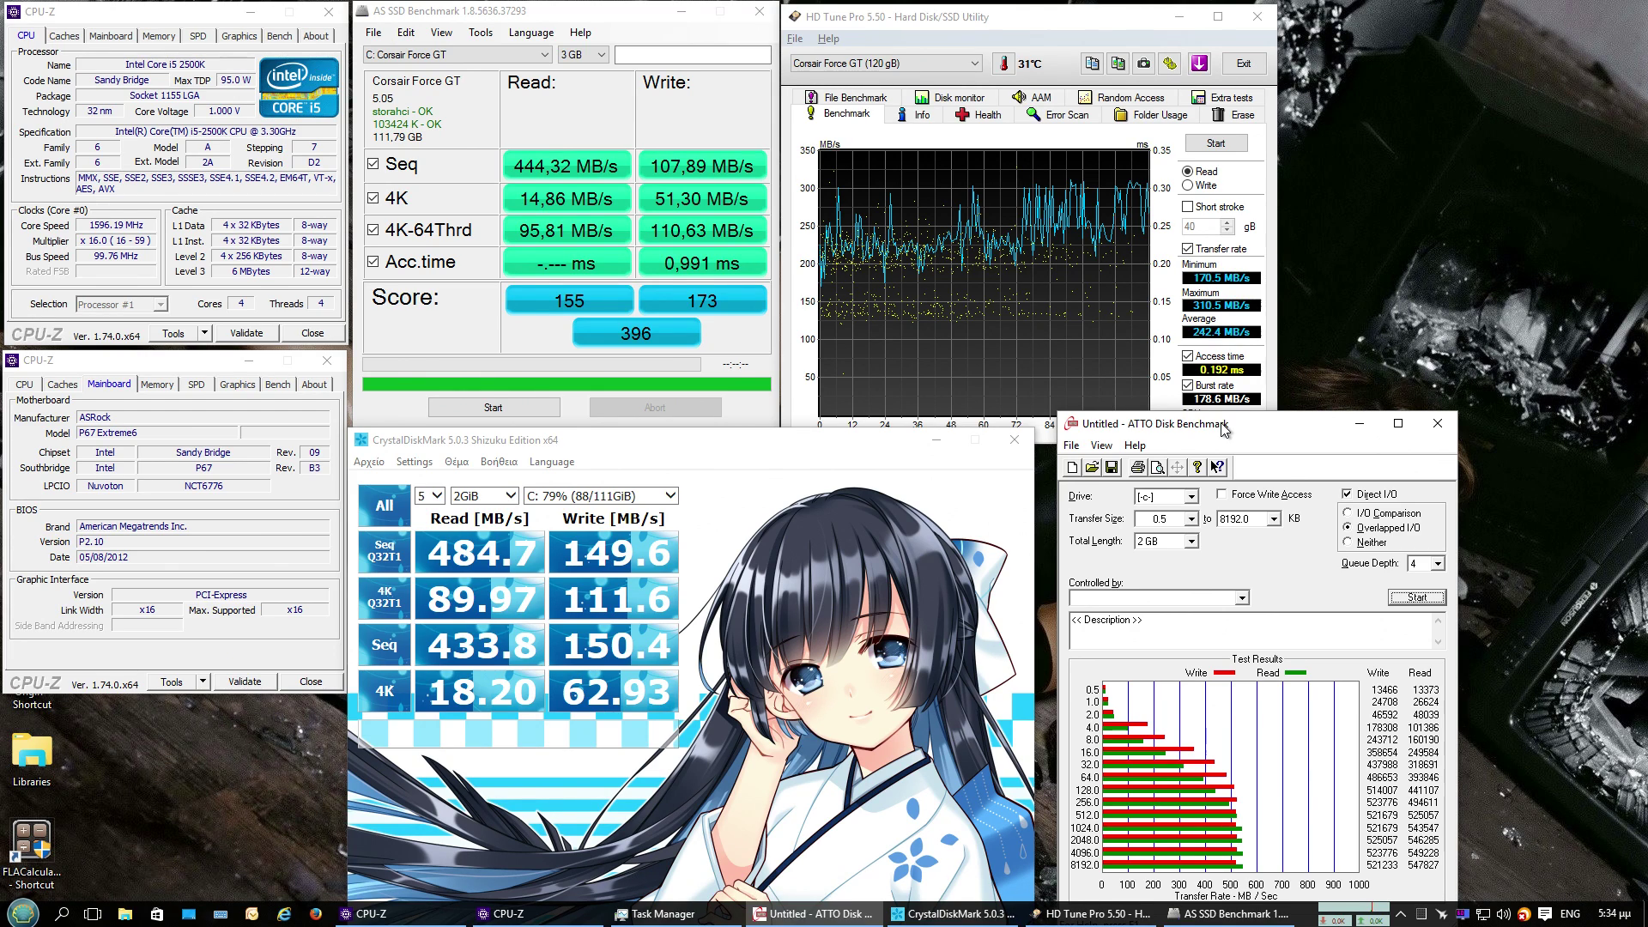
{"action": "left_click_drag", "start_coordinate": [1223, 429], "coordinate": [1404, 413]}
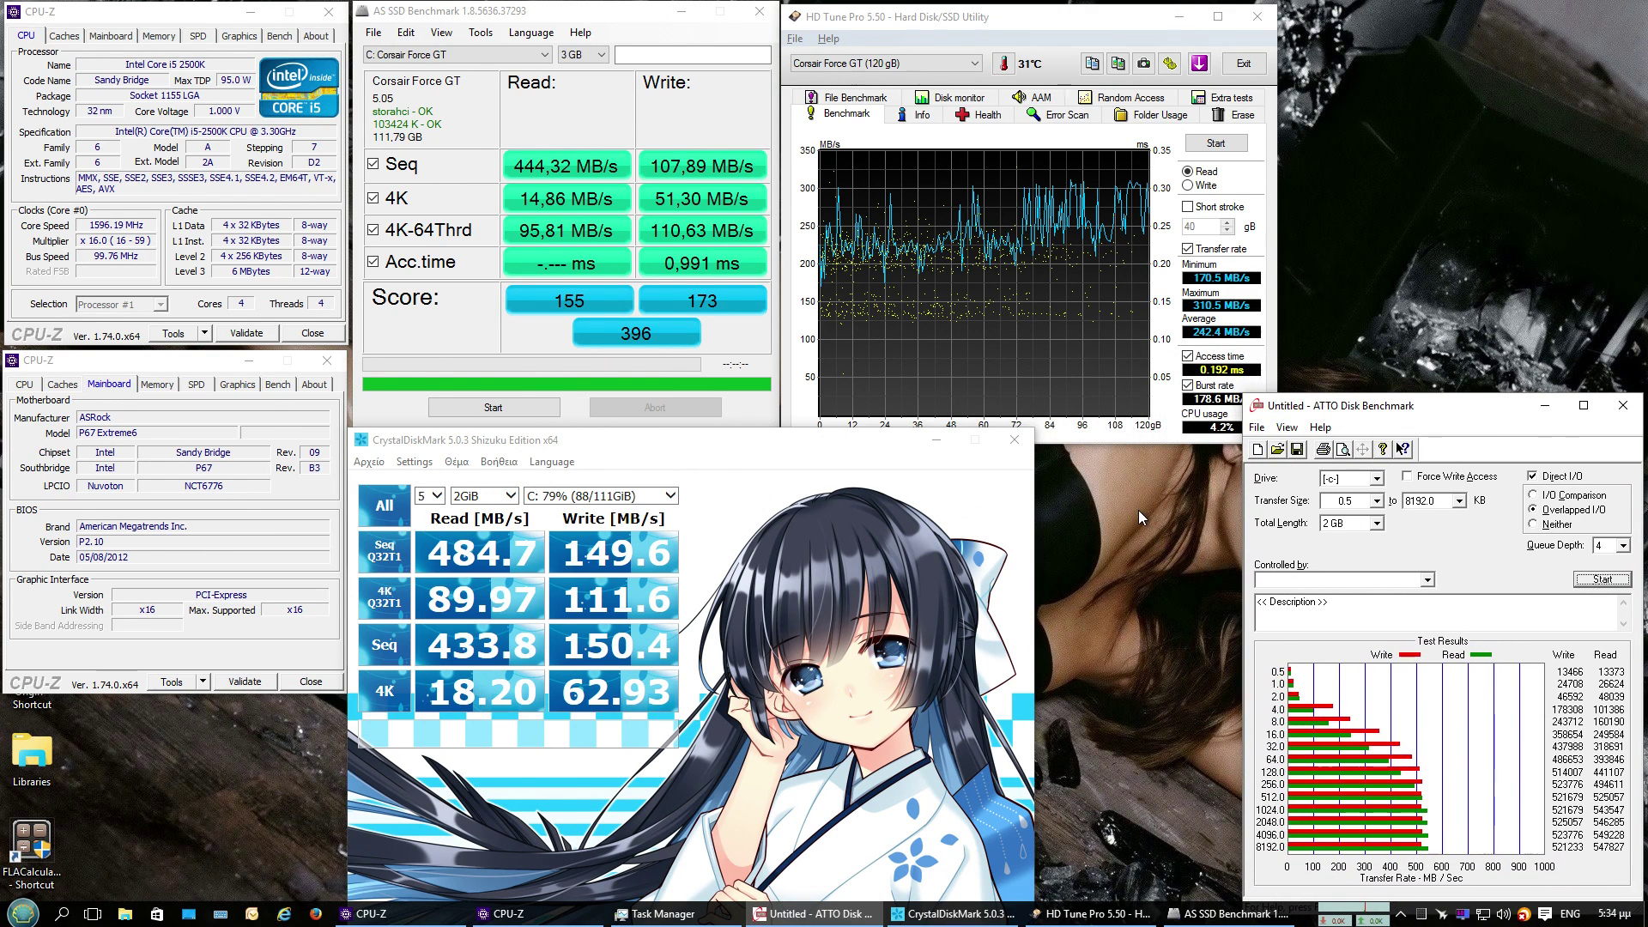